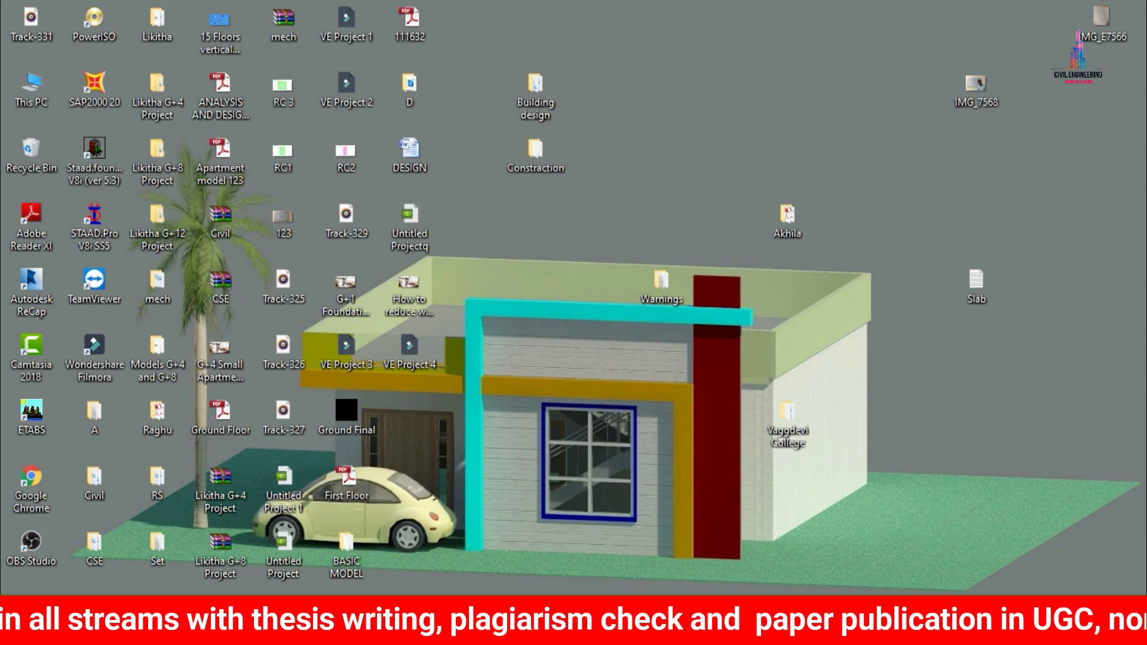
Launch ETABS 18 and start a new model
key(super+s)
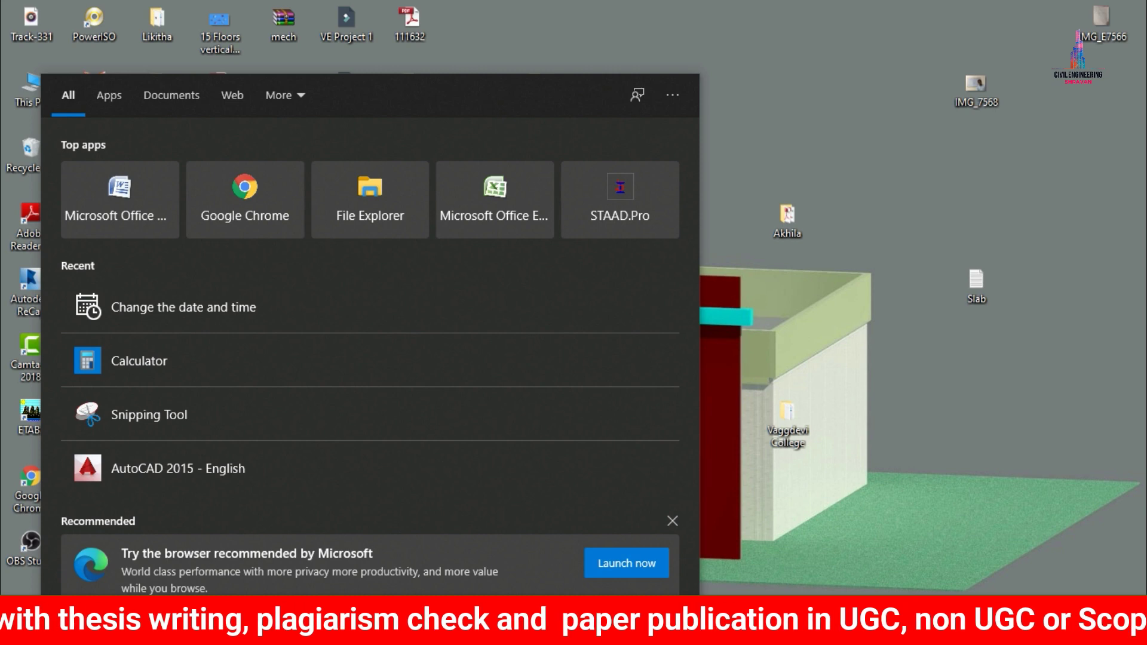
text(etab)
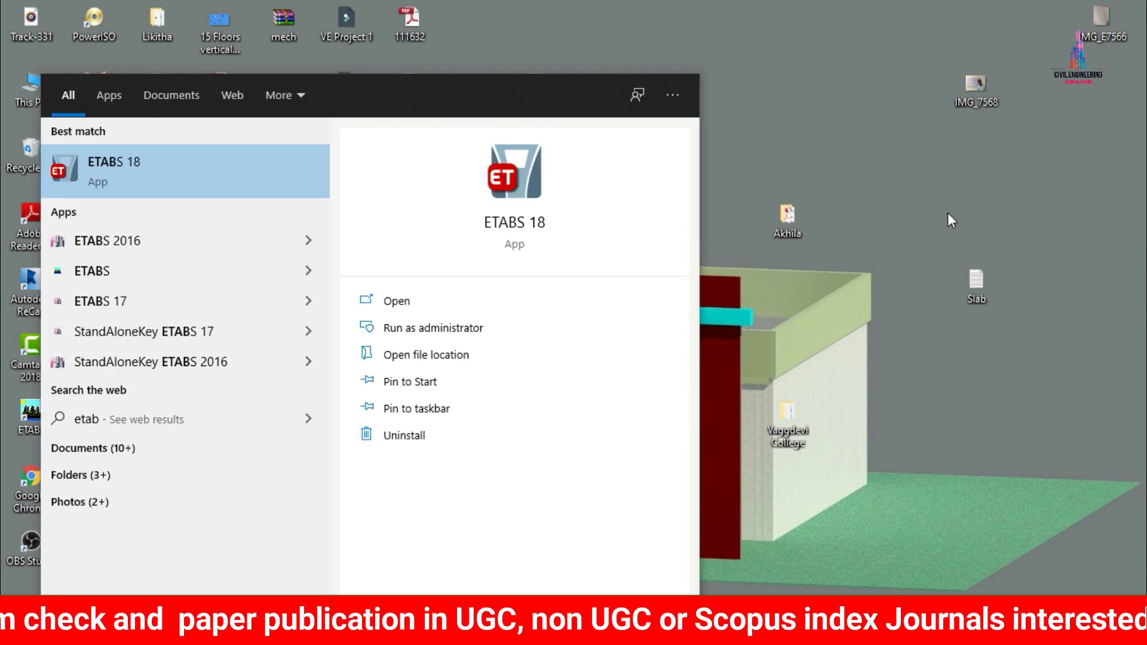
key(Return)
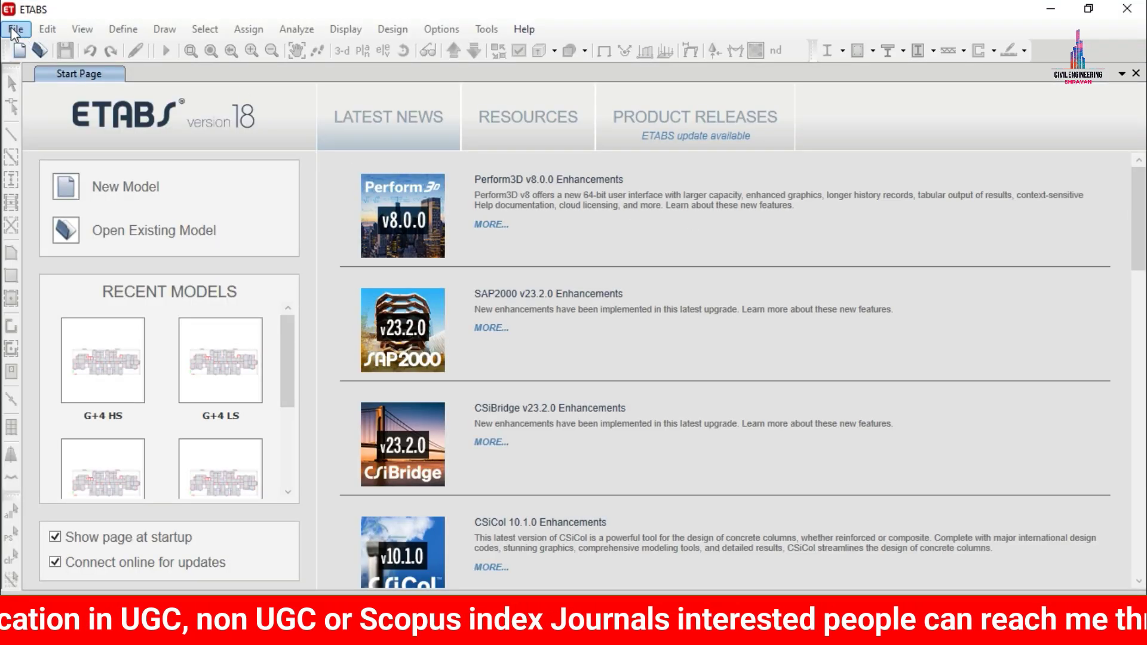
click(14, 29)
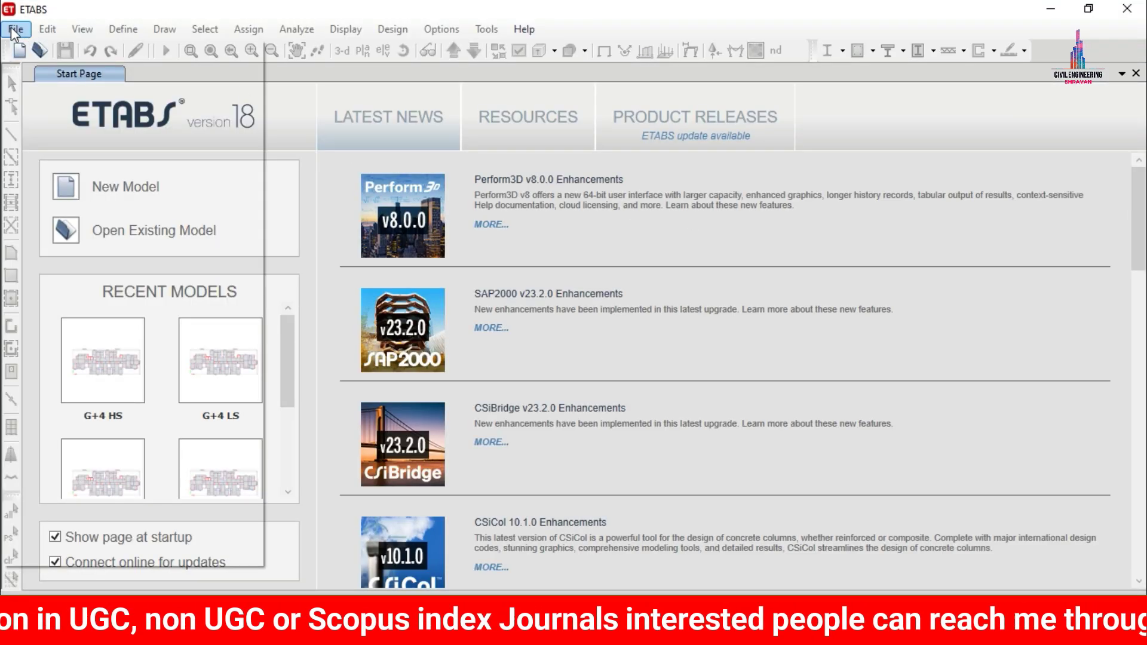
click(67, 52)
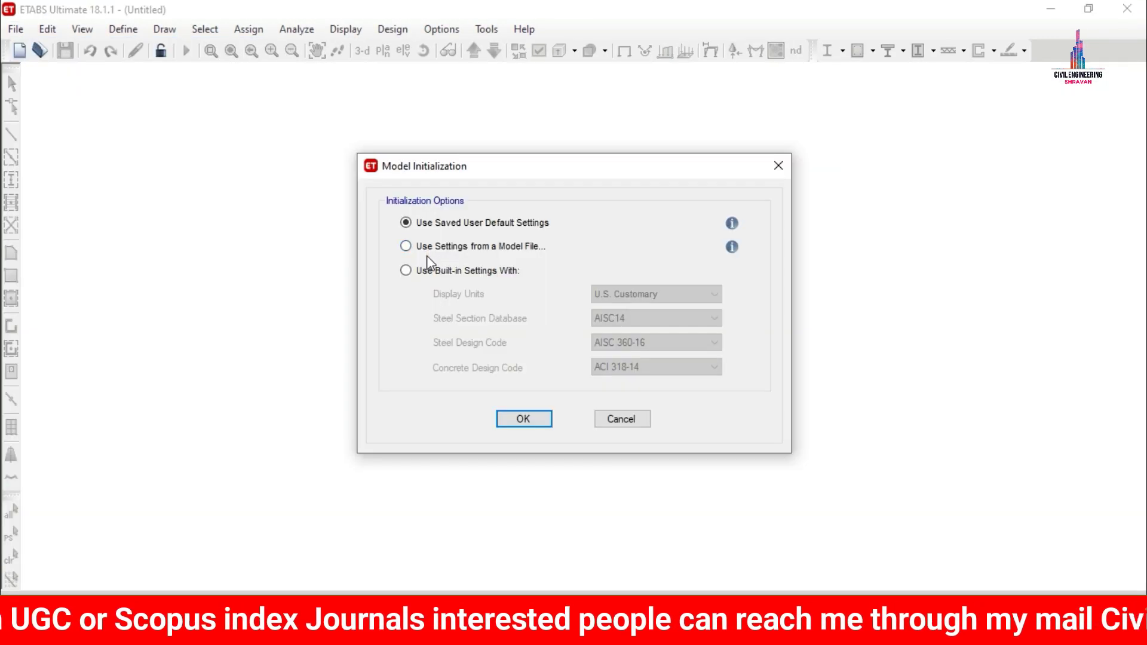
Initialize the model with built-in settings, using Metric SI display units and the Indian steel section database
click(431, 272)
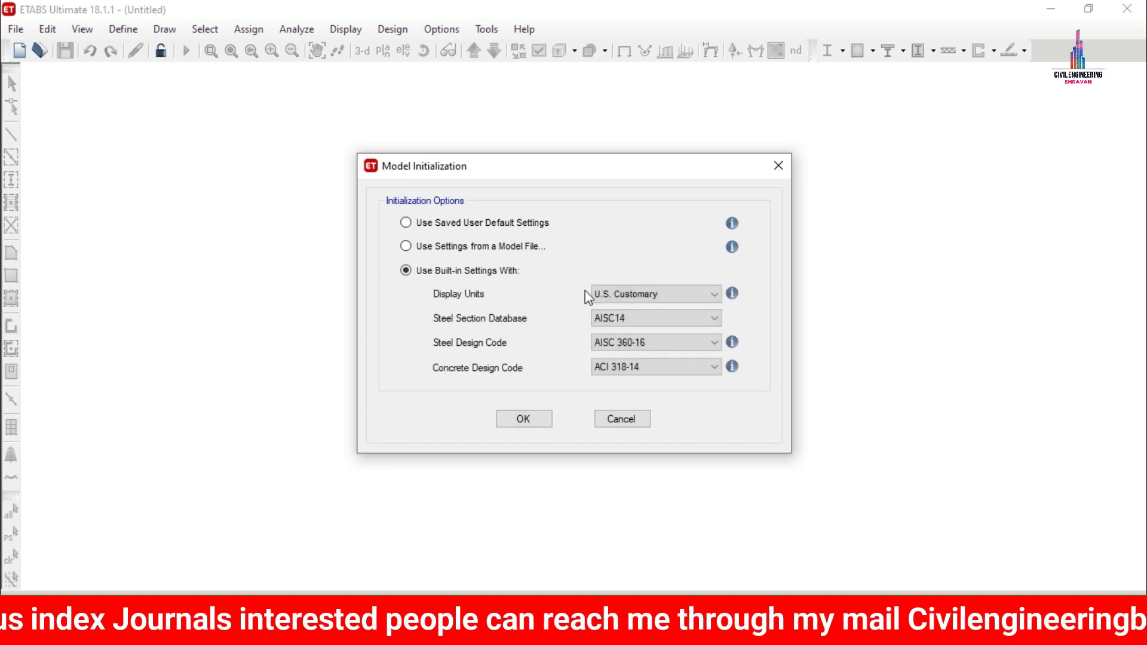
click(606, 294)
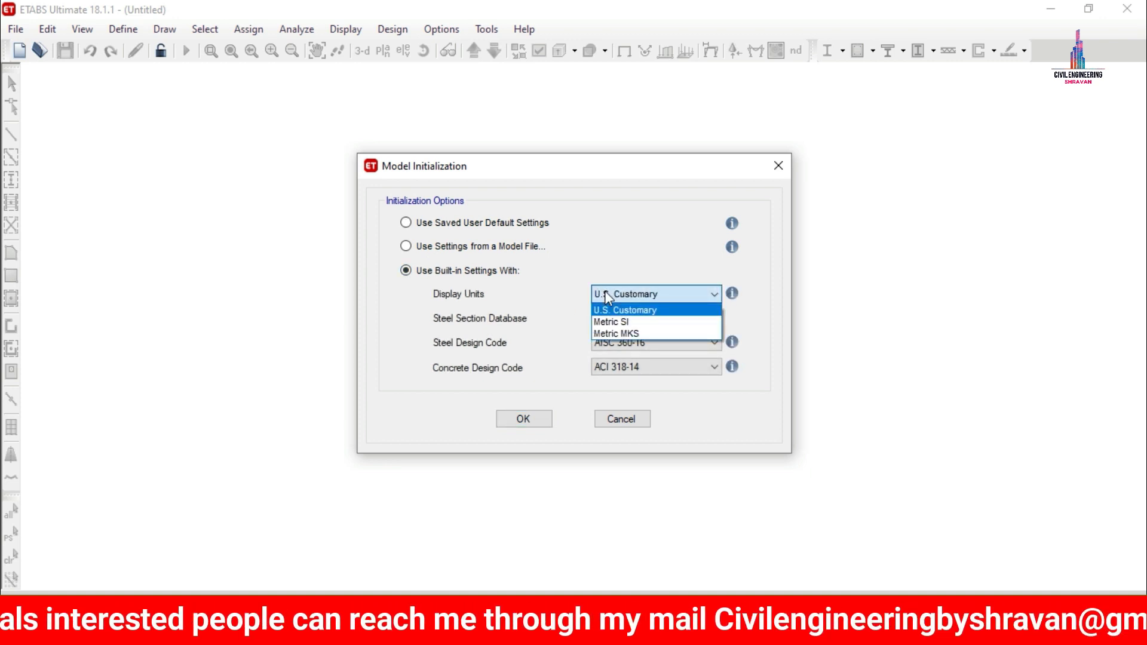
click(626, 321)
click(609, 320)
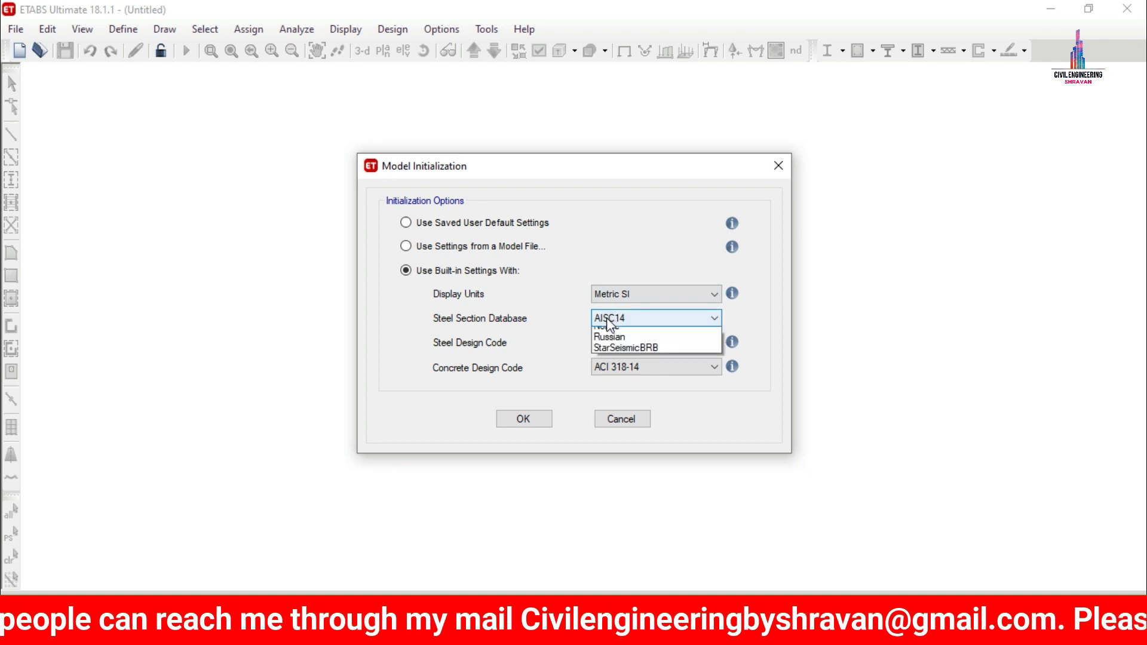
key(i)
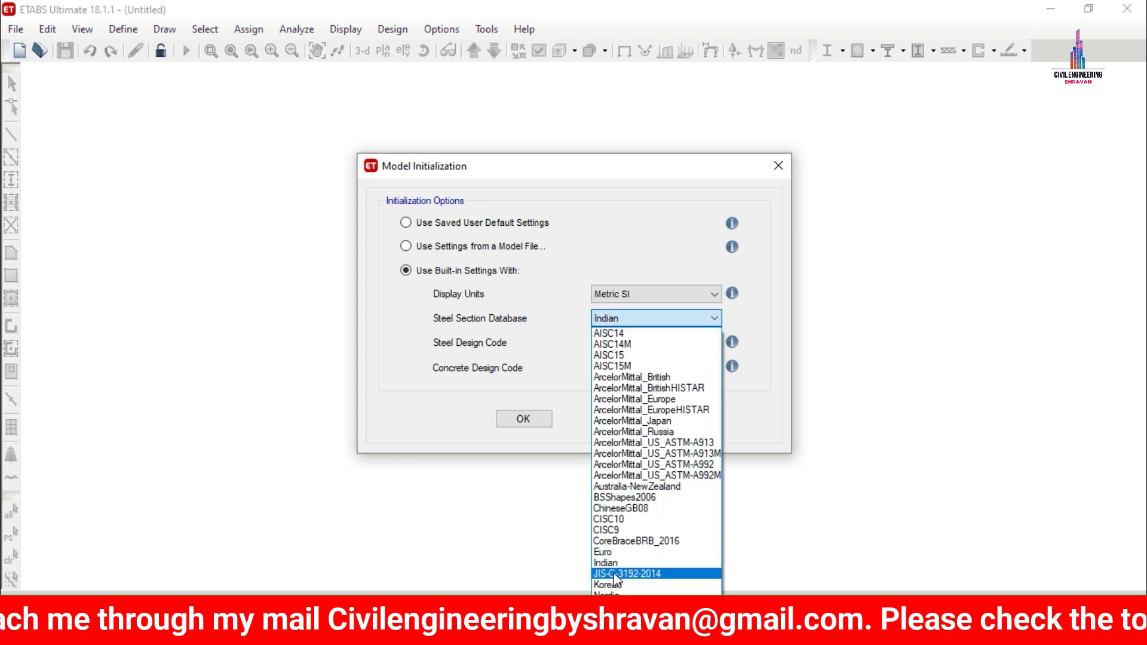
click(628, 563)
Set the steel design code to IS 800:2007 and the concrete design code to IS 456:2000, and accept the initialization
click(619, 343)
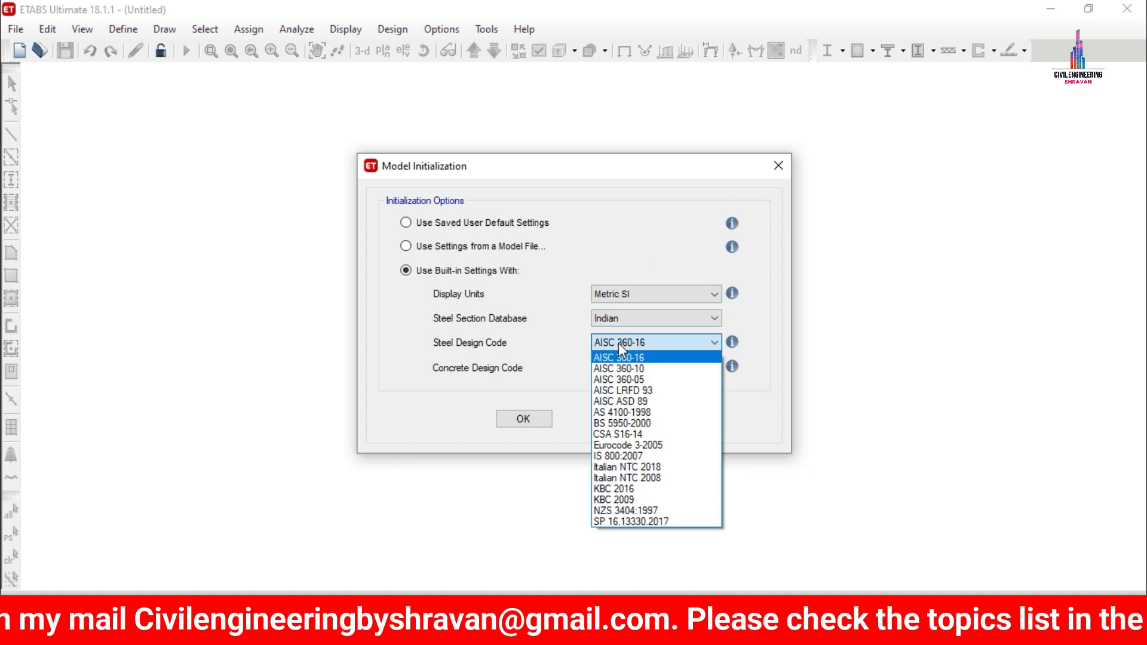
key(i)
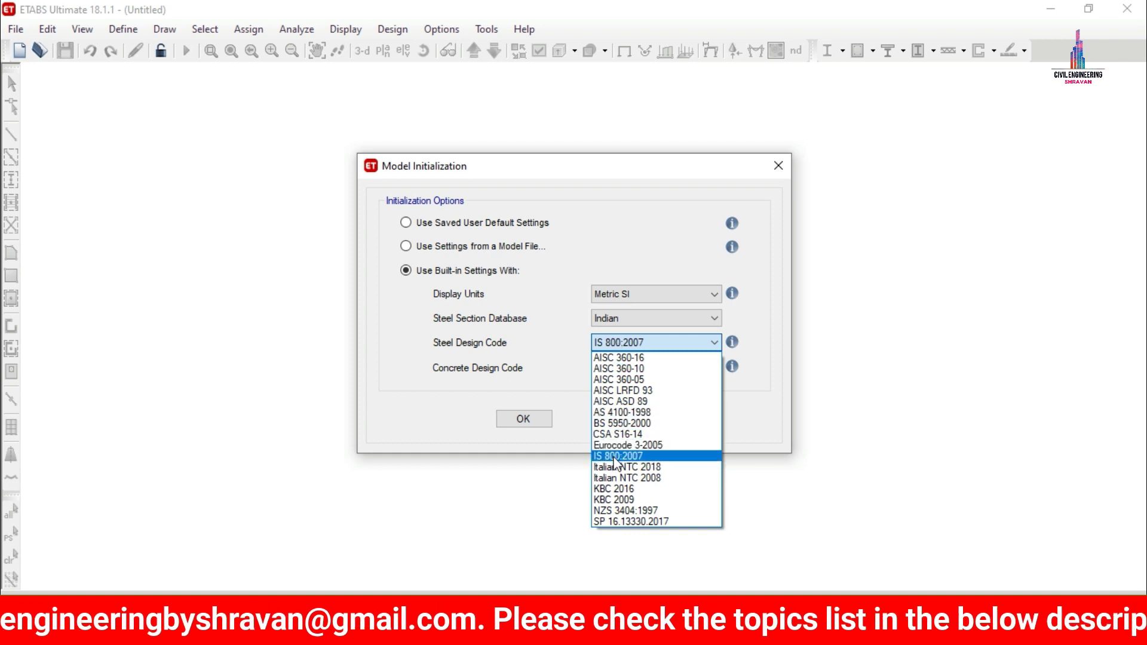
click(618, 456)
click(631, 367)
key(i)
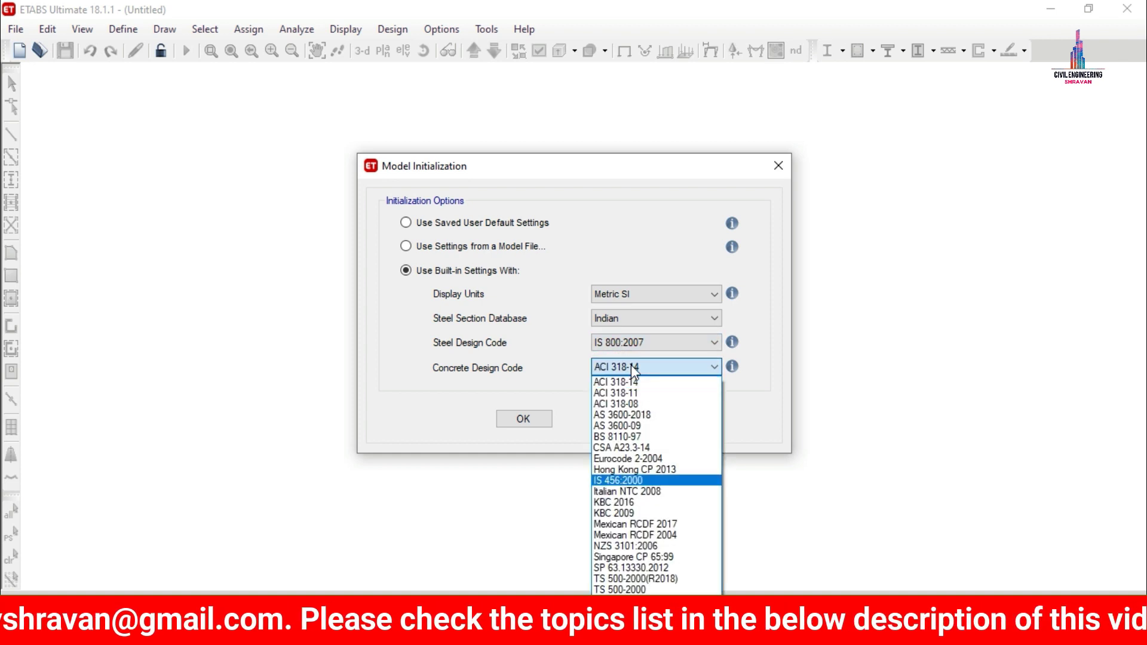
click(615, 481)
click(524, 418)
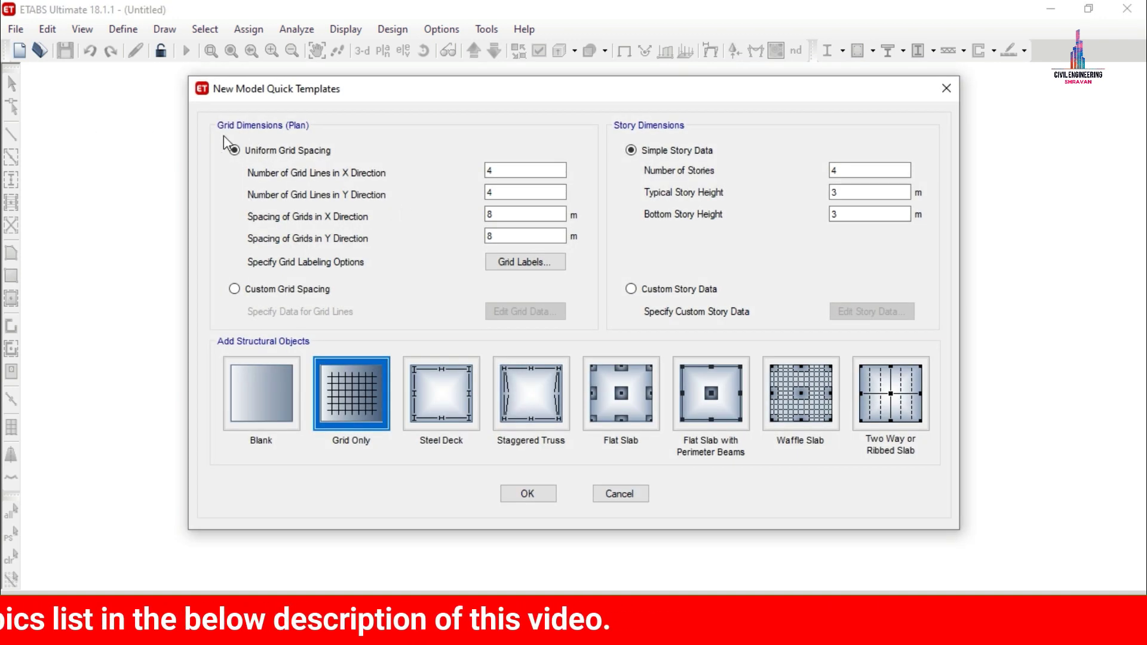
Define a uniform plan grid with 4 lines in X, 6 lines in Y and 3 m spacing in both directions
double_click(503, 172)
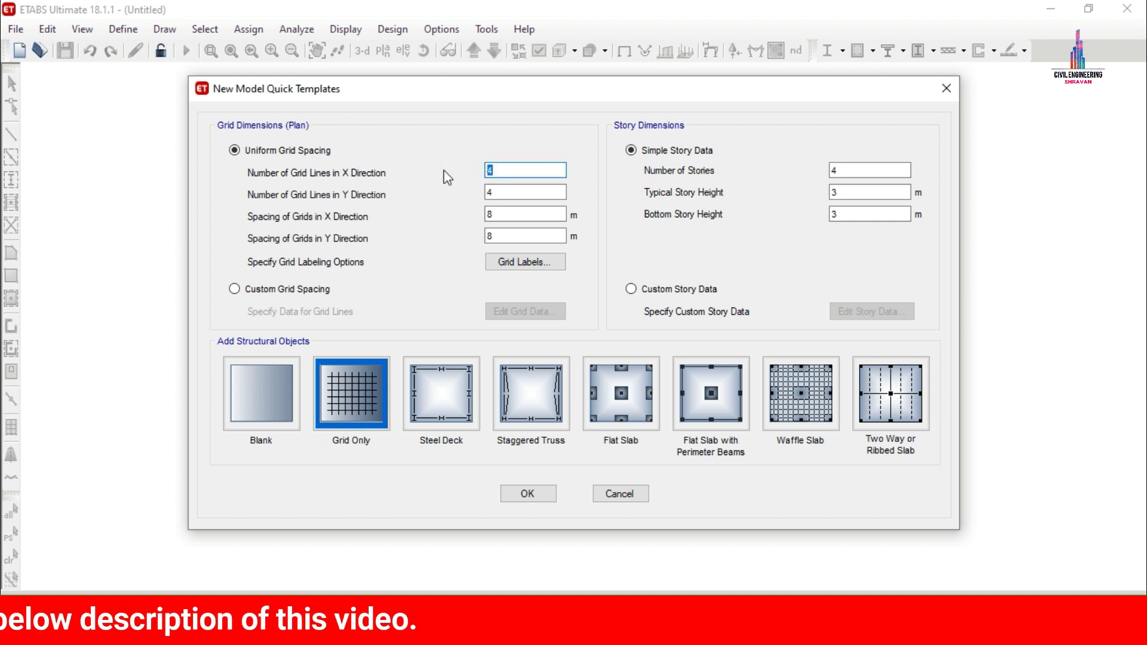
key(Tab)
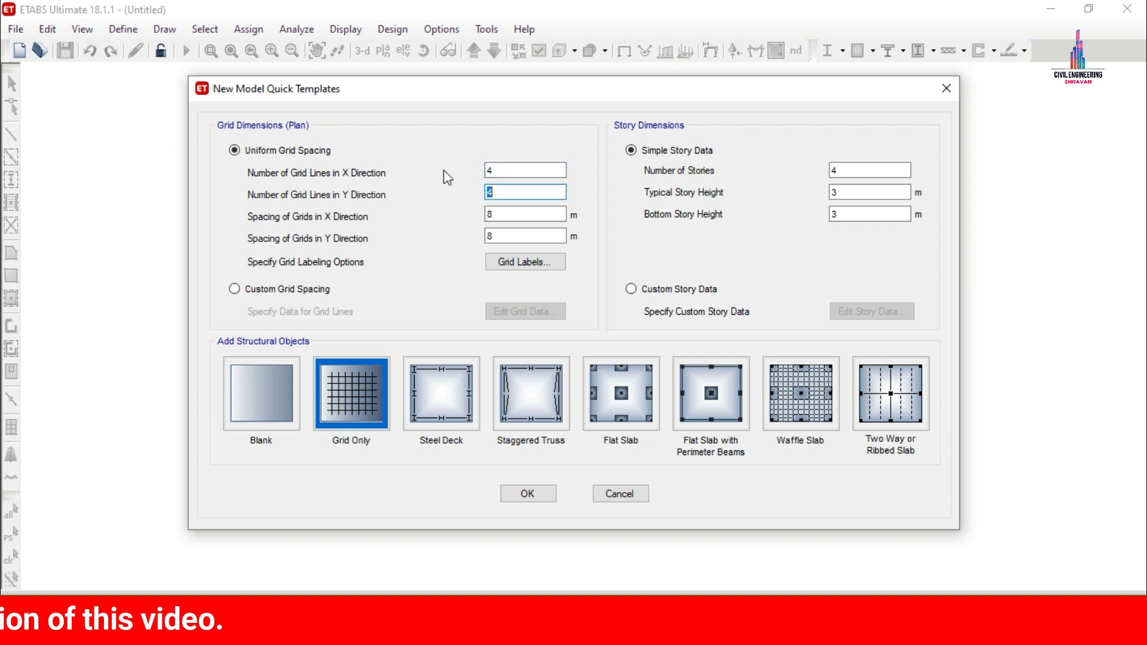
text(6)
key(Tab)
text(3)
key(Tab)
text(3)
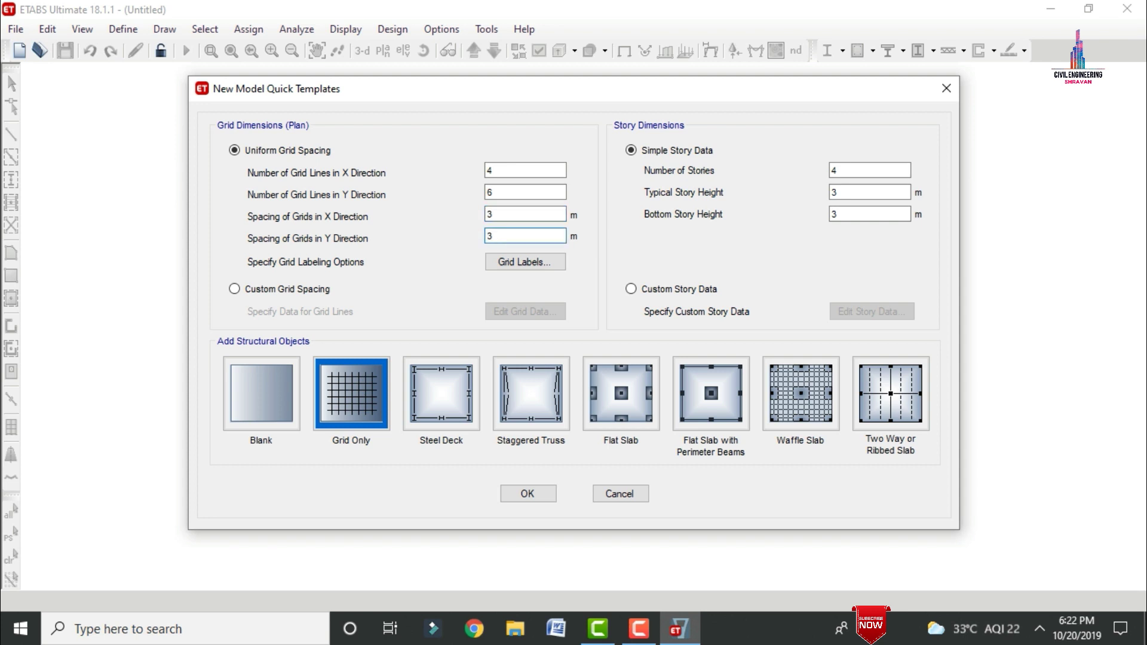
Set 6 stories, keeping 3 m typical and bottom heights, and create the model with the Grid Only template
double_click(837, 171)
text(6)
key(Tab)
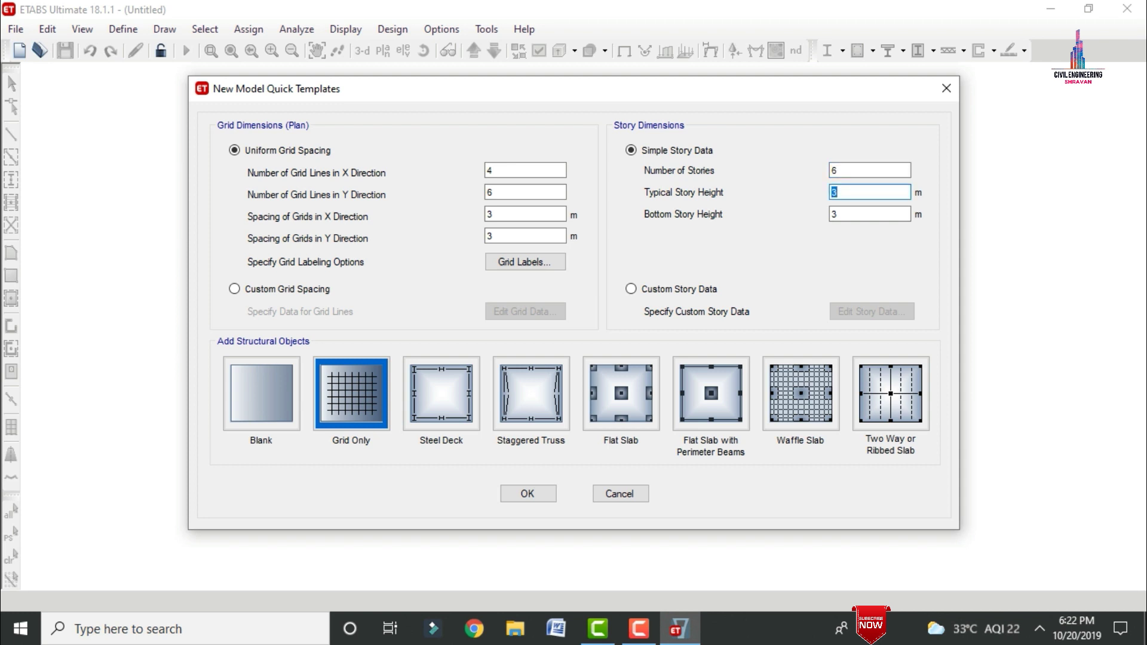
key(Tab)
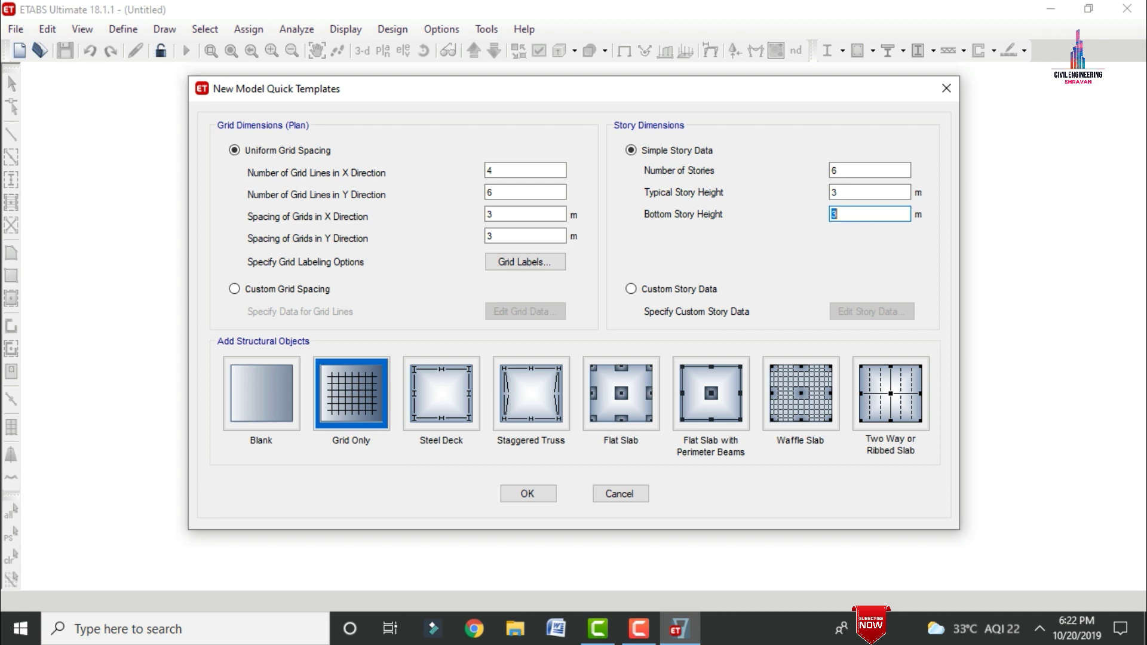
click(344, 399)
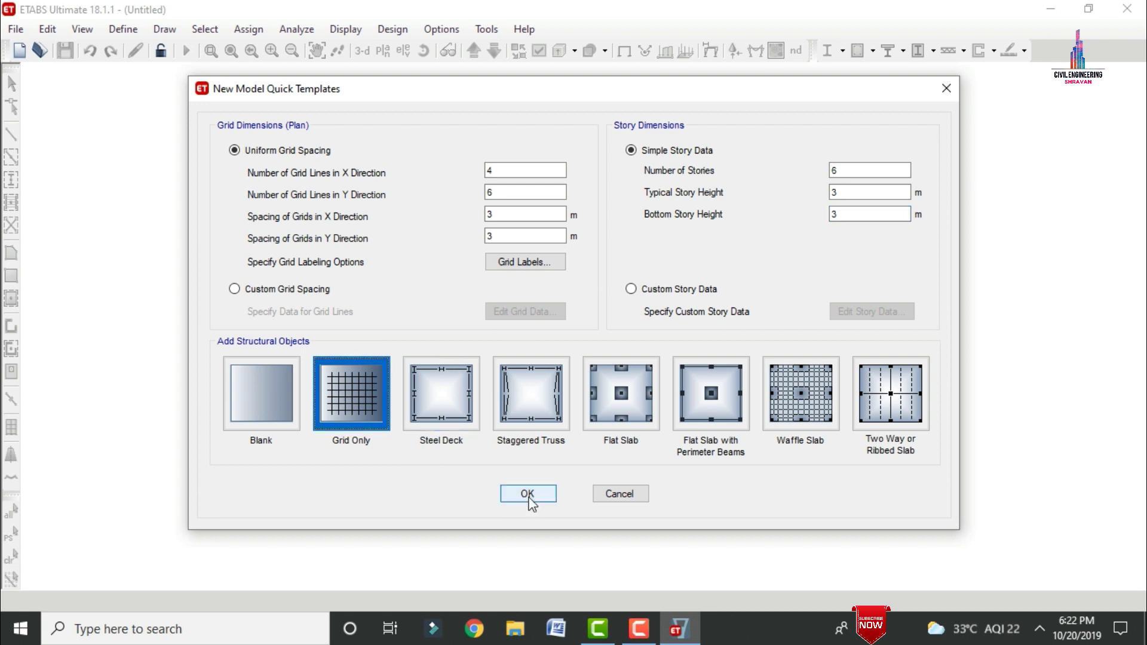
click(528, 495)
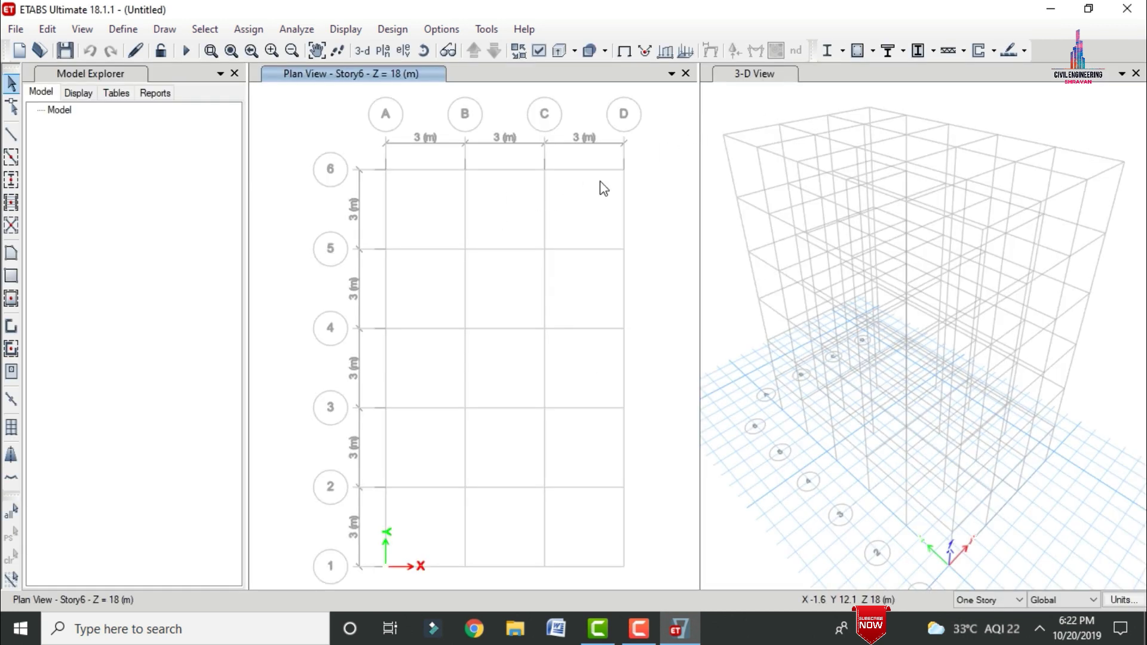
Add a new concrete material for the India region with Indian standard, grade M30
click(136, 34)
click(173, 46)
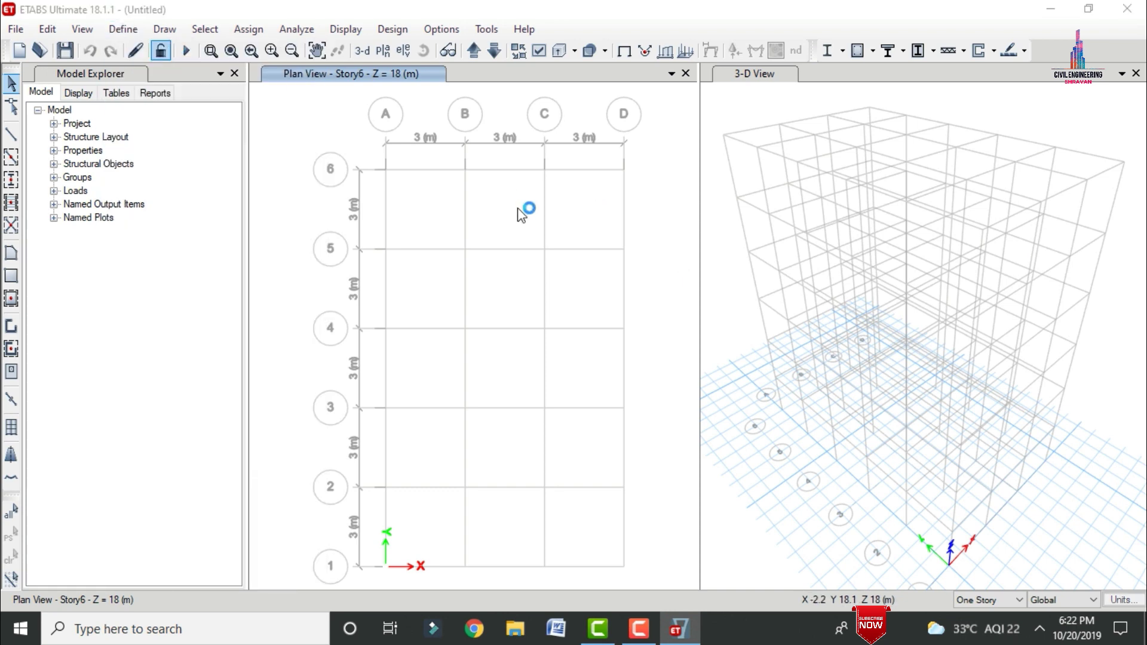
click(686, 222)
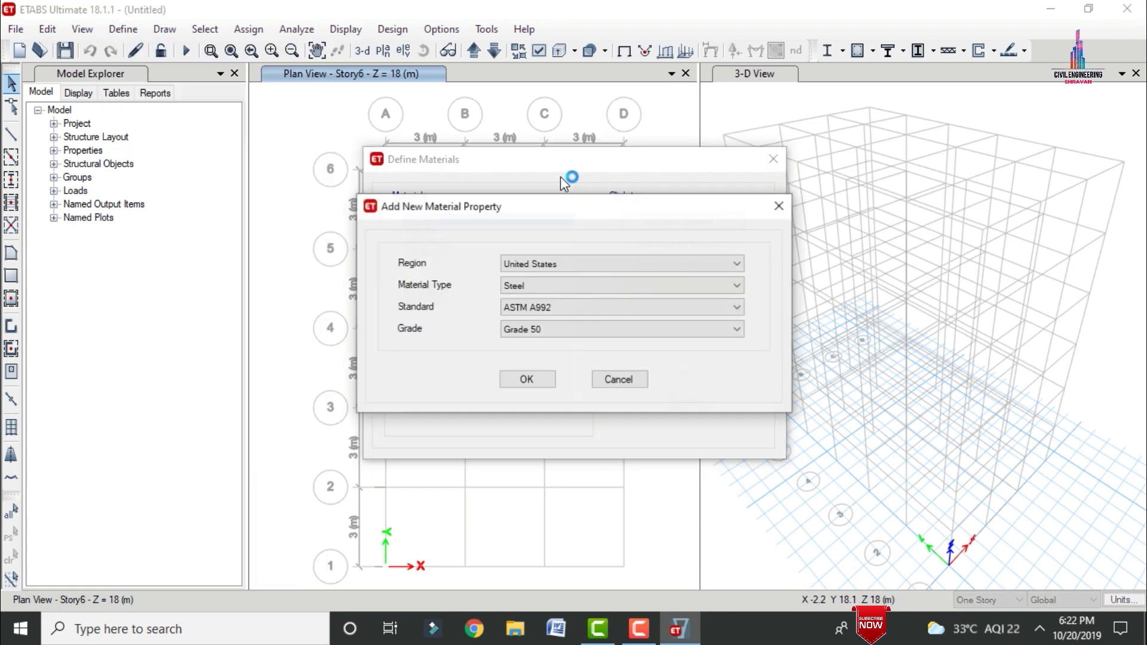
click(558, 264)
click(525, 304)
click(528, 286)
click(526, 307)
click(526, 380)
click(523, 532)
Add an Indian rebar material of HYSD Grade 500 and accept the material definitions
click(686, 213)
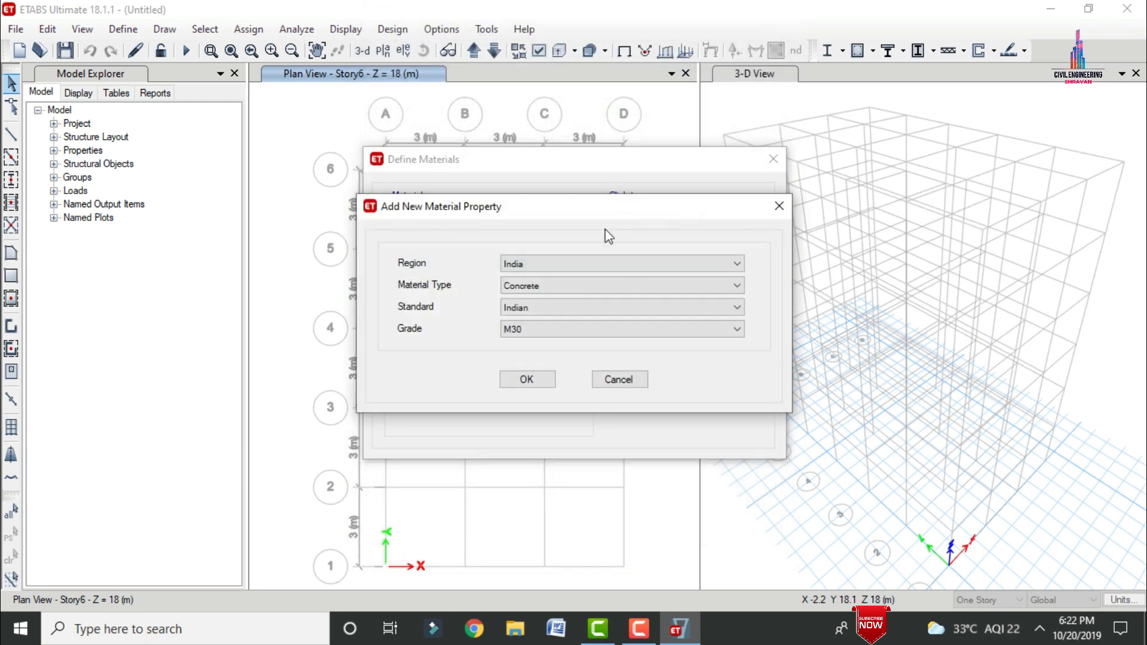
click(526, 285)
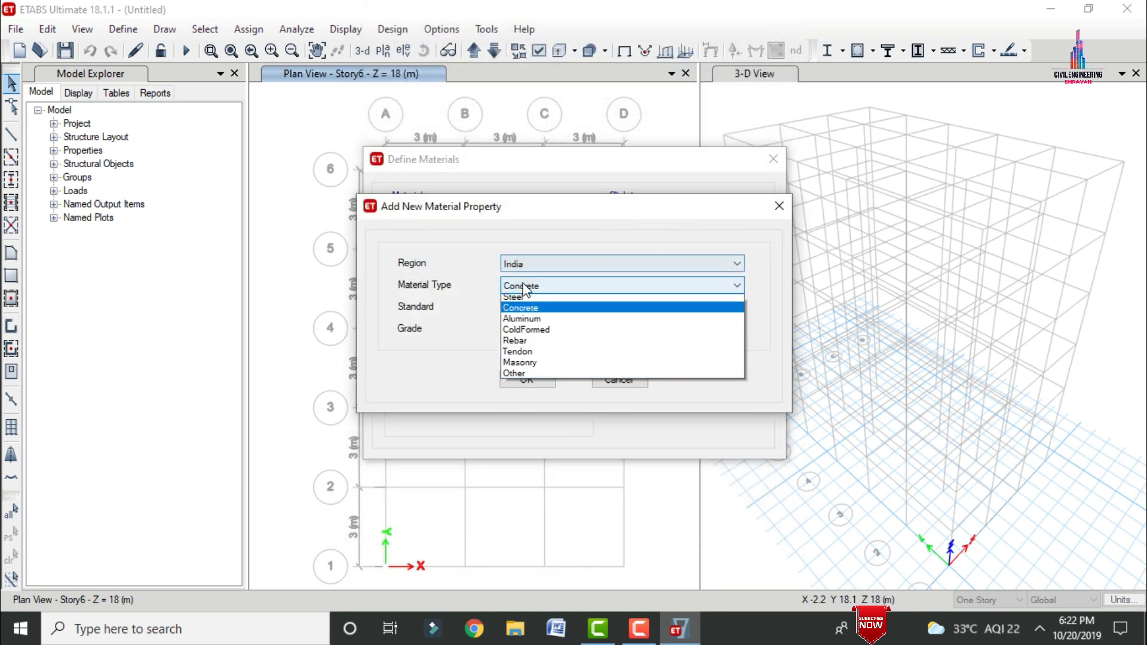
click(525, 346)
click(551, 329)
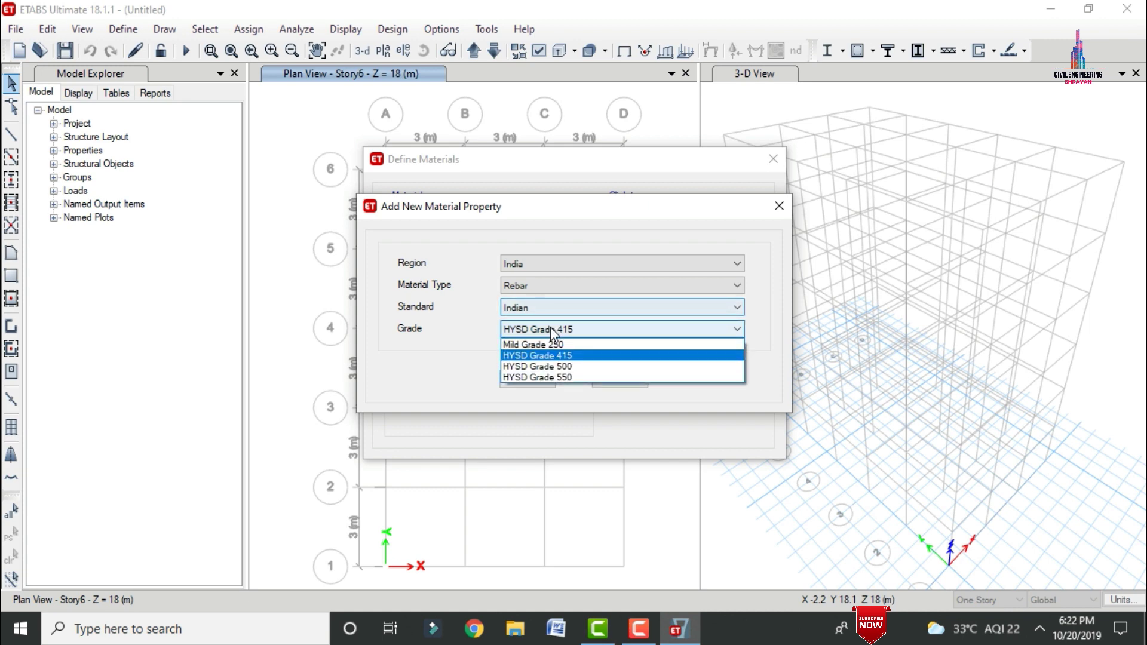
click(550, 366)
click(534, 377)
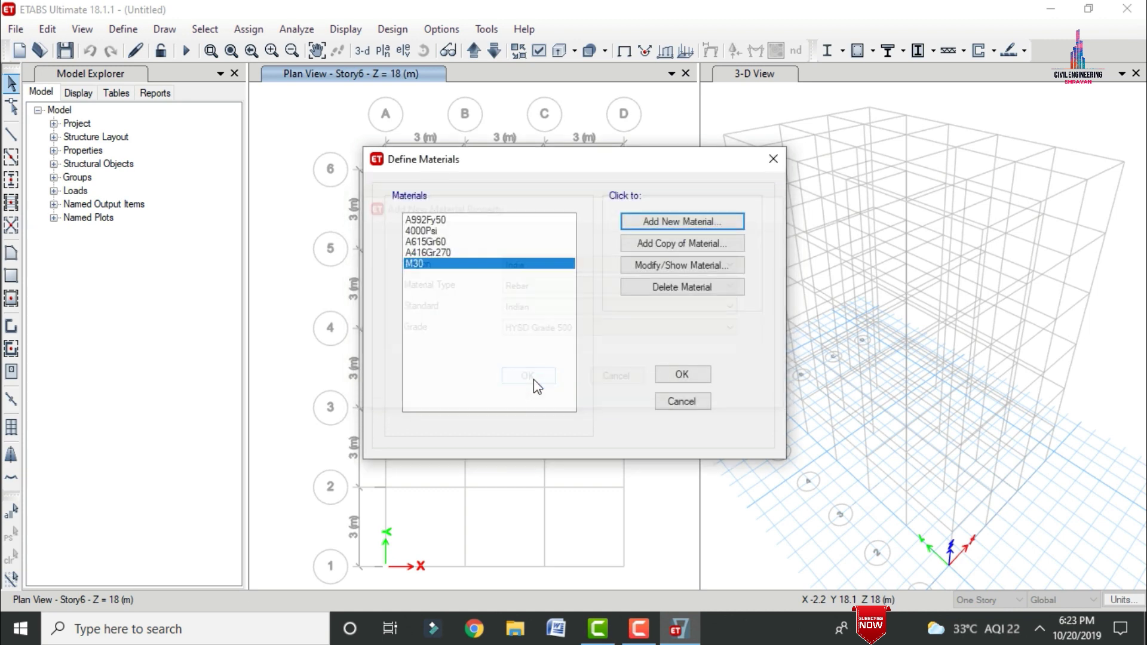
click(517, 490)
click(680, 375)
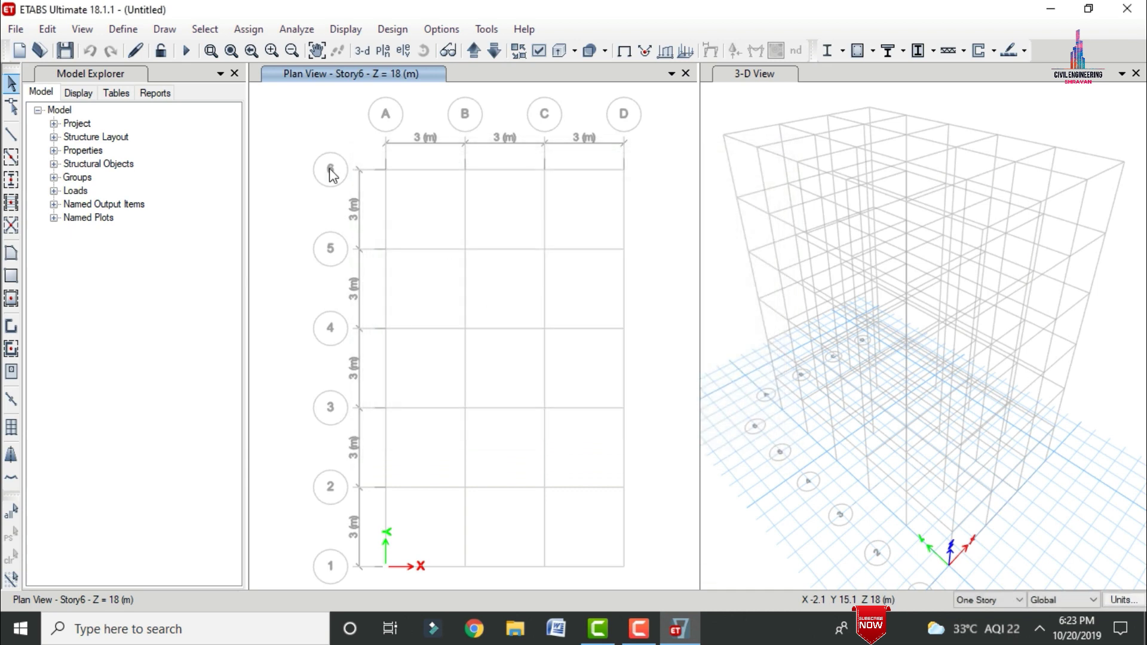
Add a concrete rectangular frame section named B0.35X0.35 and assign it material M30
click(124, 30)
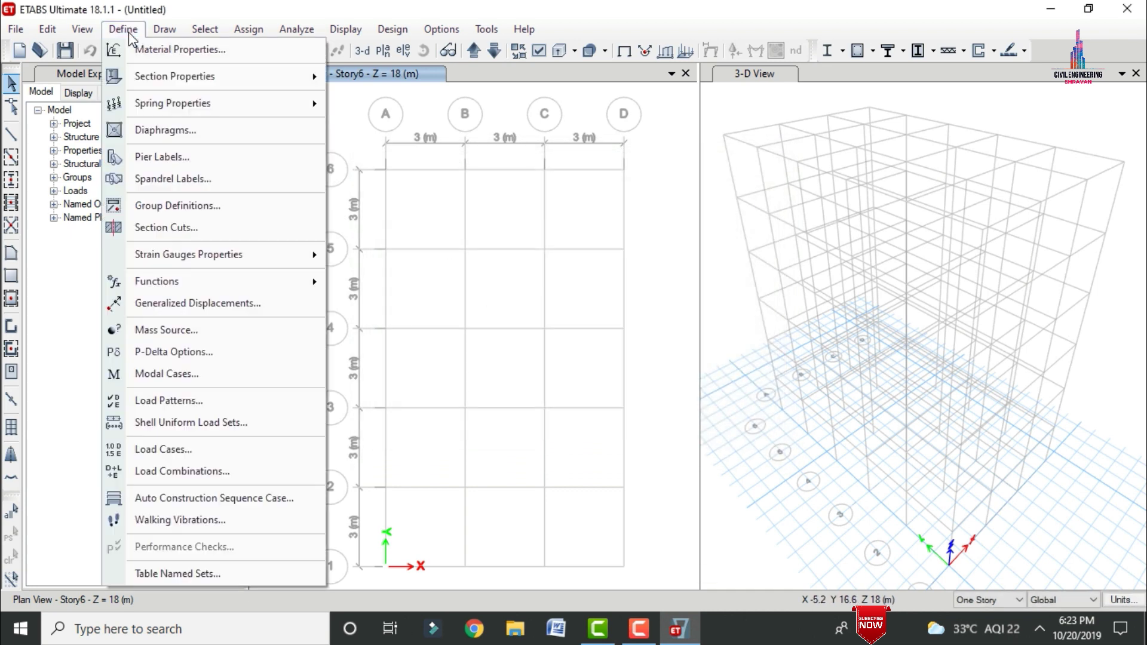
mouse_move(157, 76)
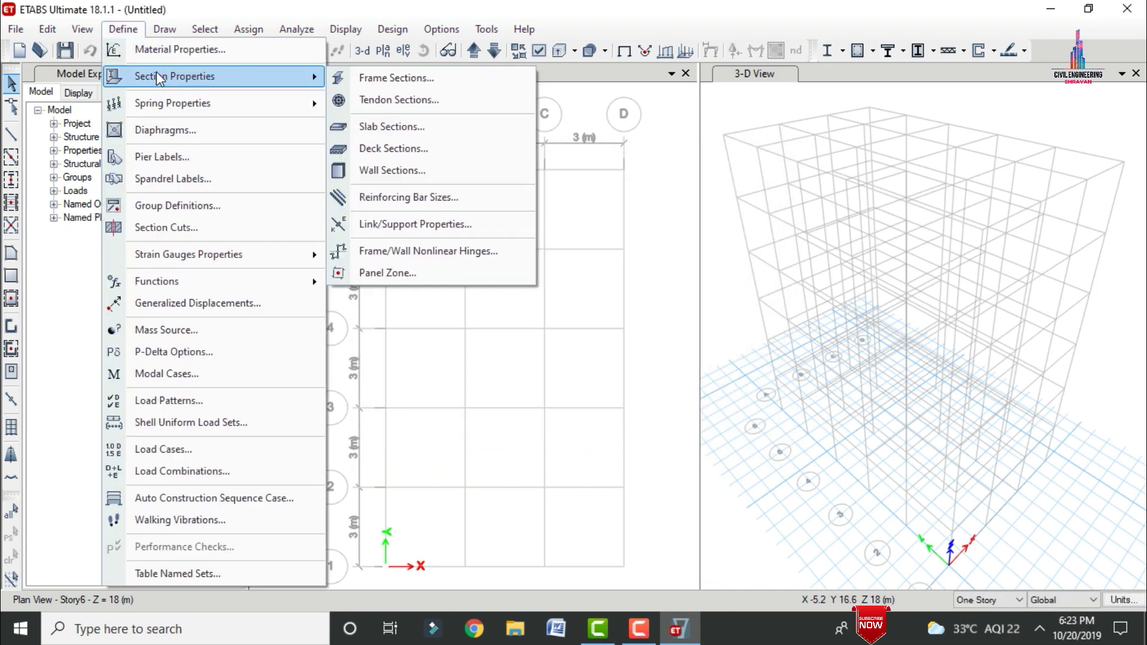
click(433, 79)
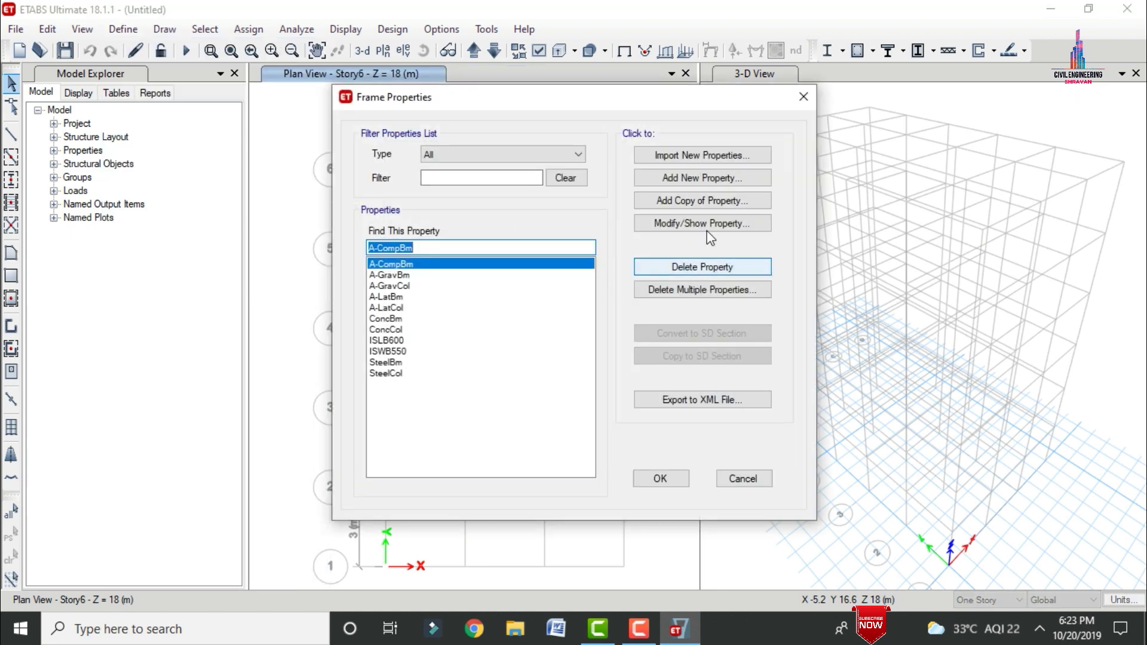
click(685, 178)
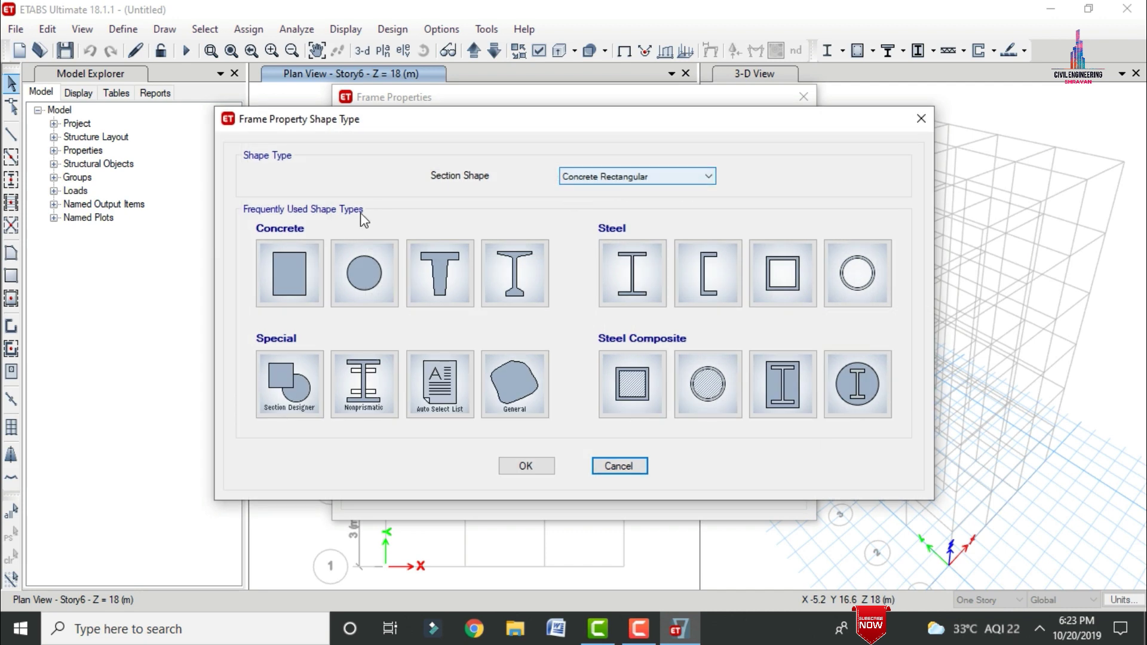
click(290, 272)
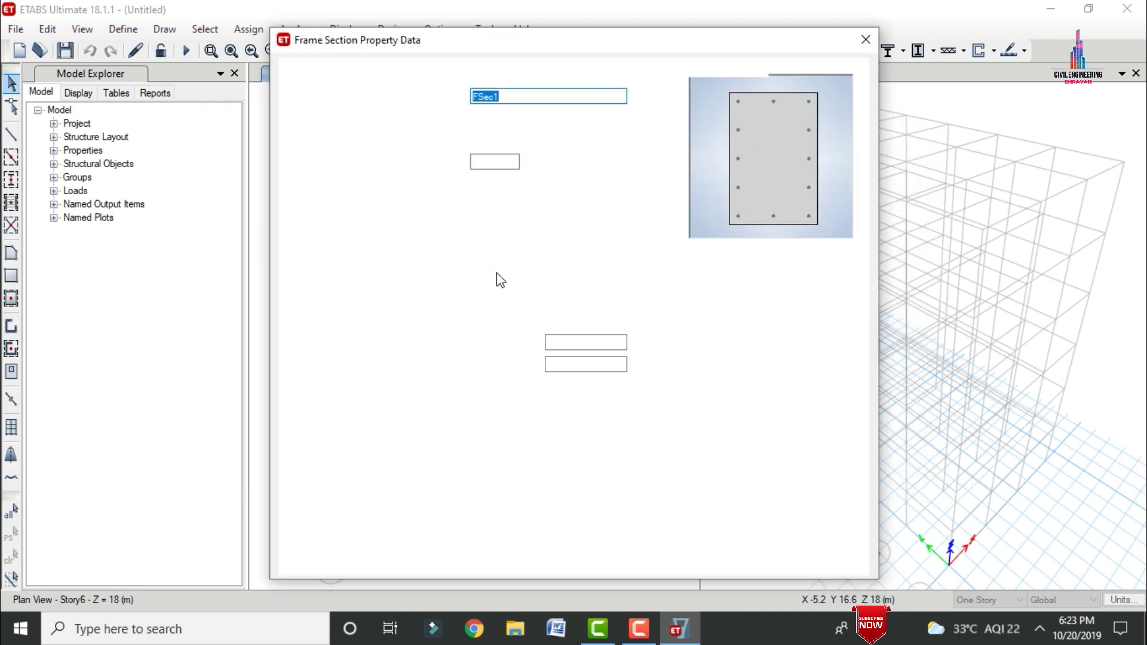
text(B0.35X0.35)
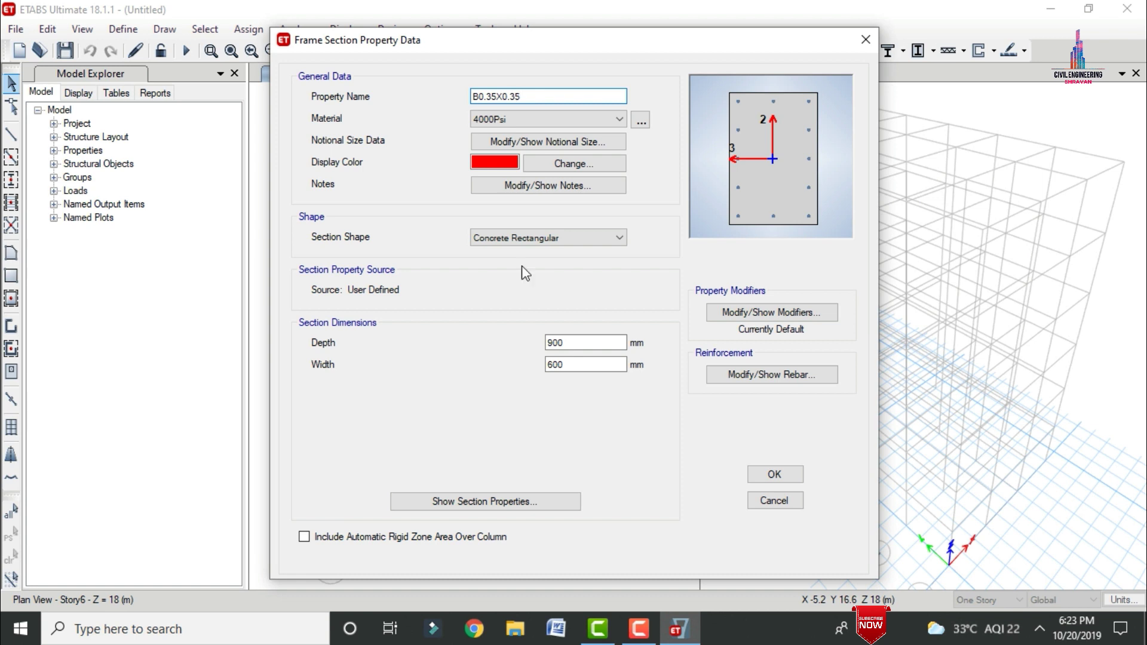
click(580, 118)
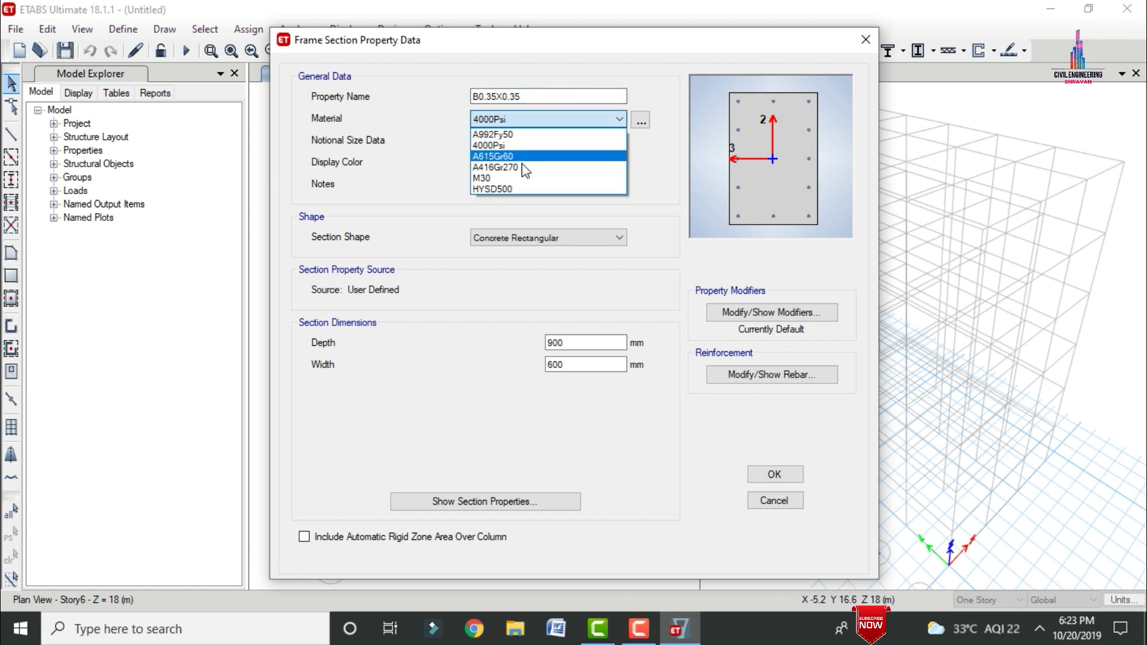
click(510, 178)
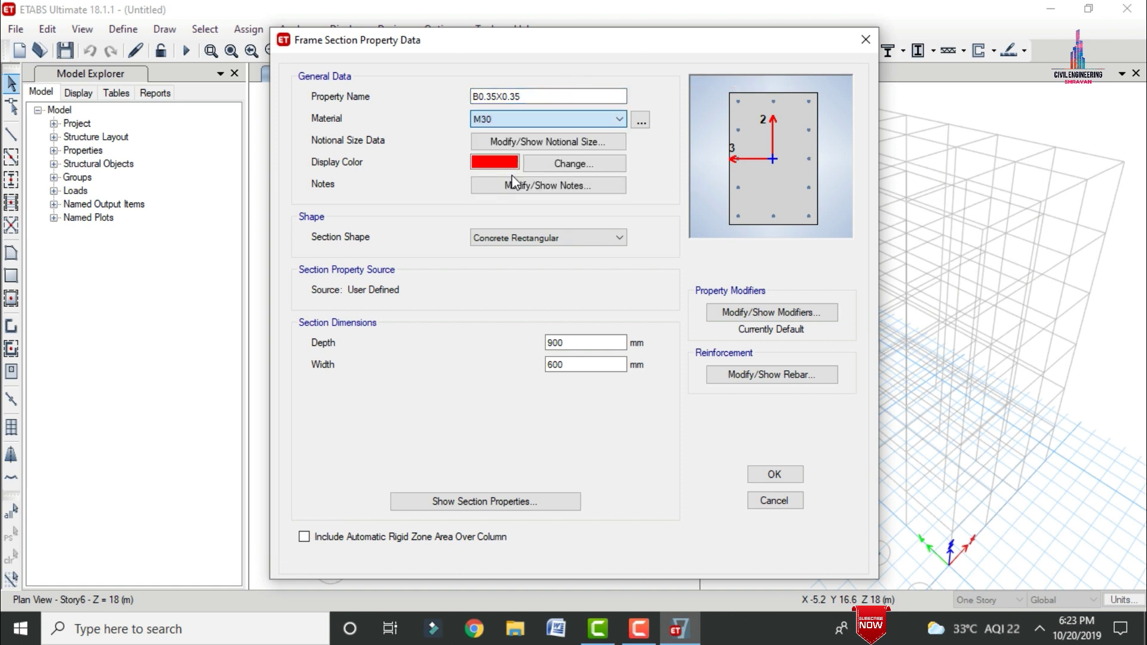
Set the B0.35X0.35 section's depth and width to 350 mm
double_click(568, 343)
text(350)
key(Tab)
text(3)
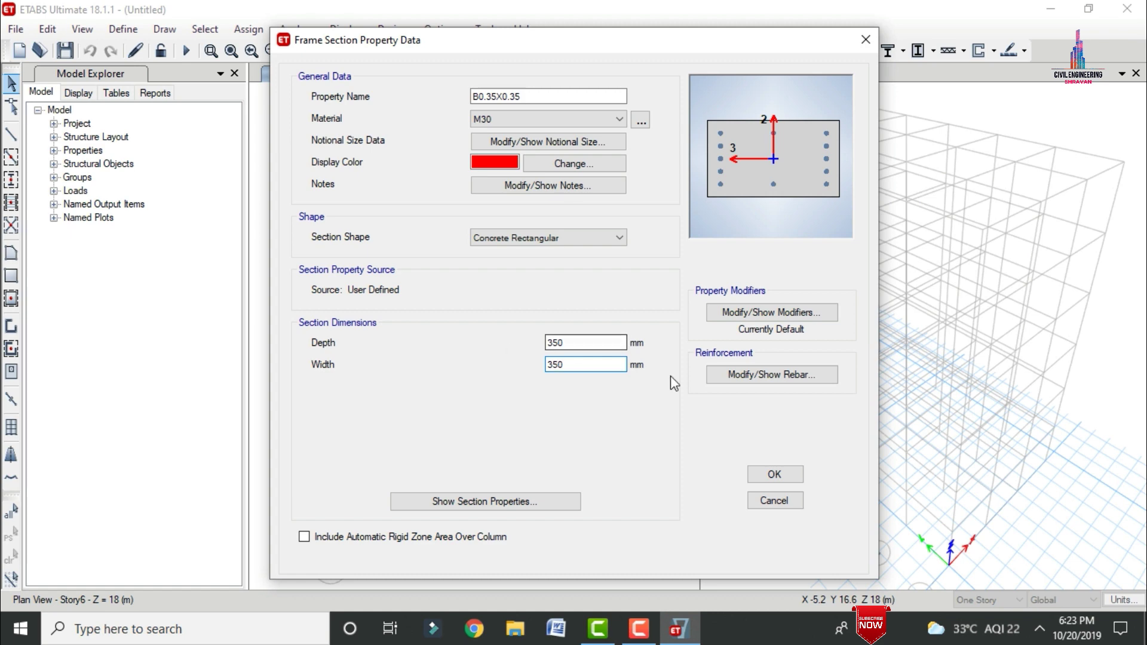
Make the section's reinforcement M3 Design Only (Beam) with HYSD500 for both longitudinal and confinement bars
click(737, 376)
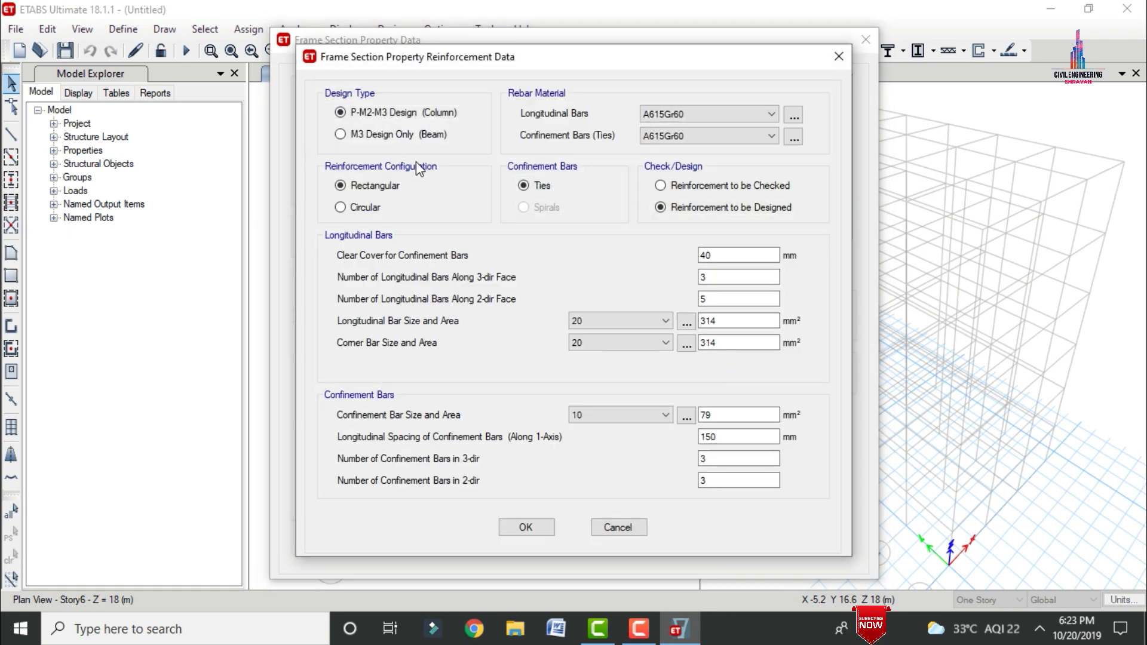
click(381, 136)
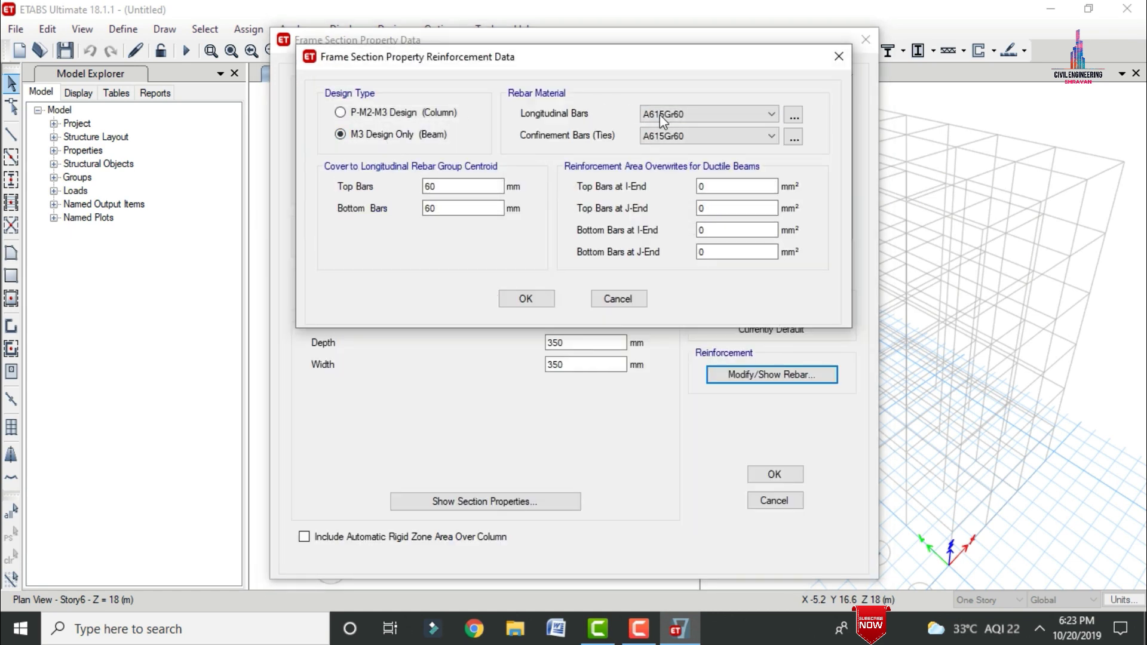
click(701, 118)
click(668, 141)
click(660, 137)
click(664, 160)
Set the beam's top and bottom bar cover to 35 mm and accept the reinforcement and section data
drag(500, 186, 388, 194)
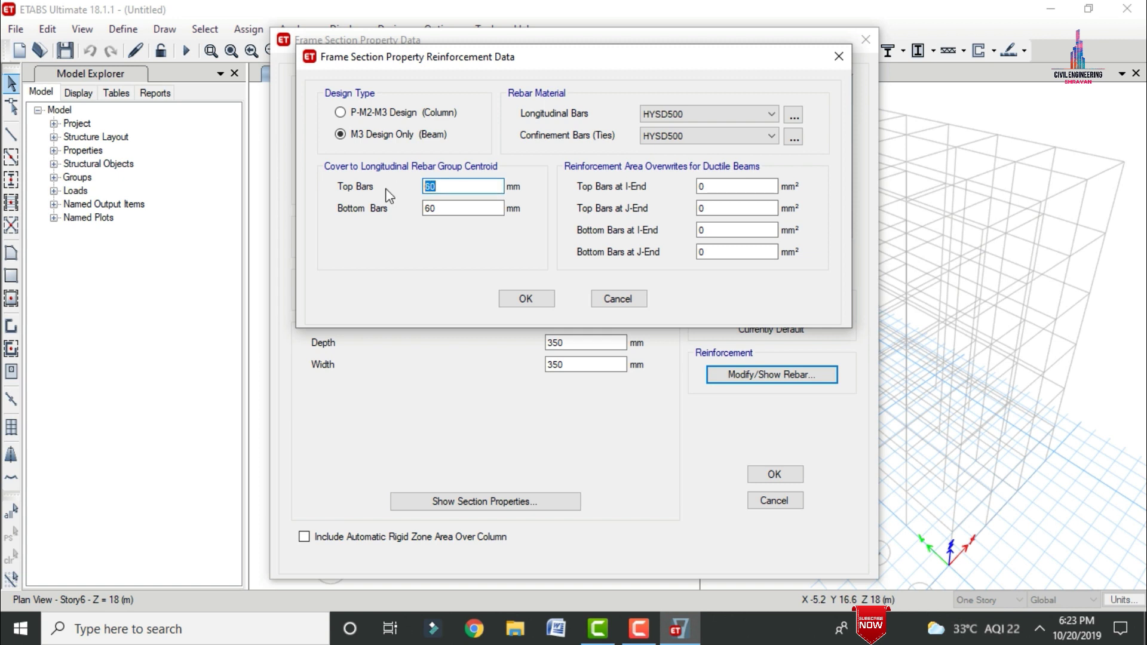
text(3)
key(Tab)
text(3)
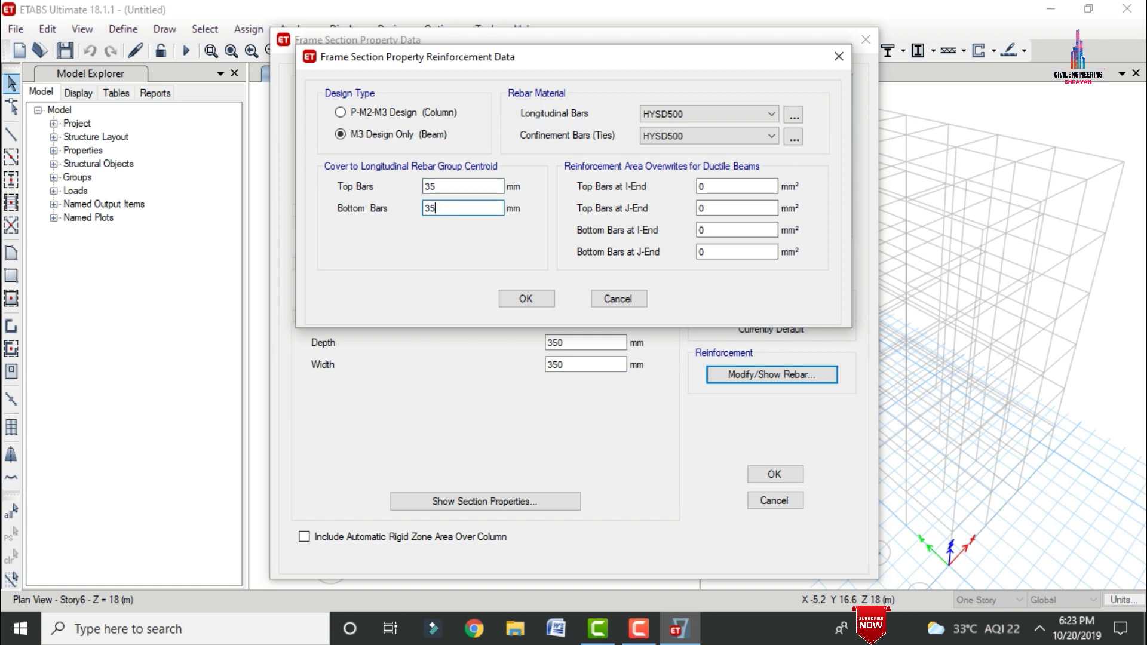
click(533, 297)
click(772, 475)
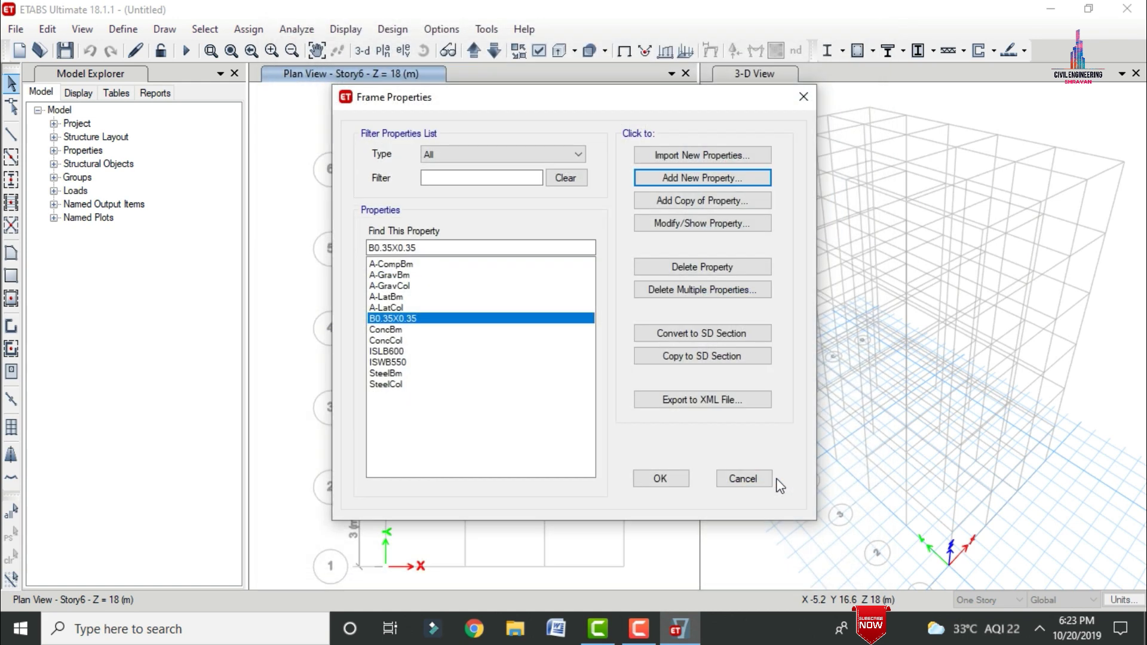
Add a concrete rectangular frame section named C0.45X0.45 and assign it material M30
click(674, 177)
click(289, 273)
text(C)
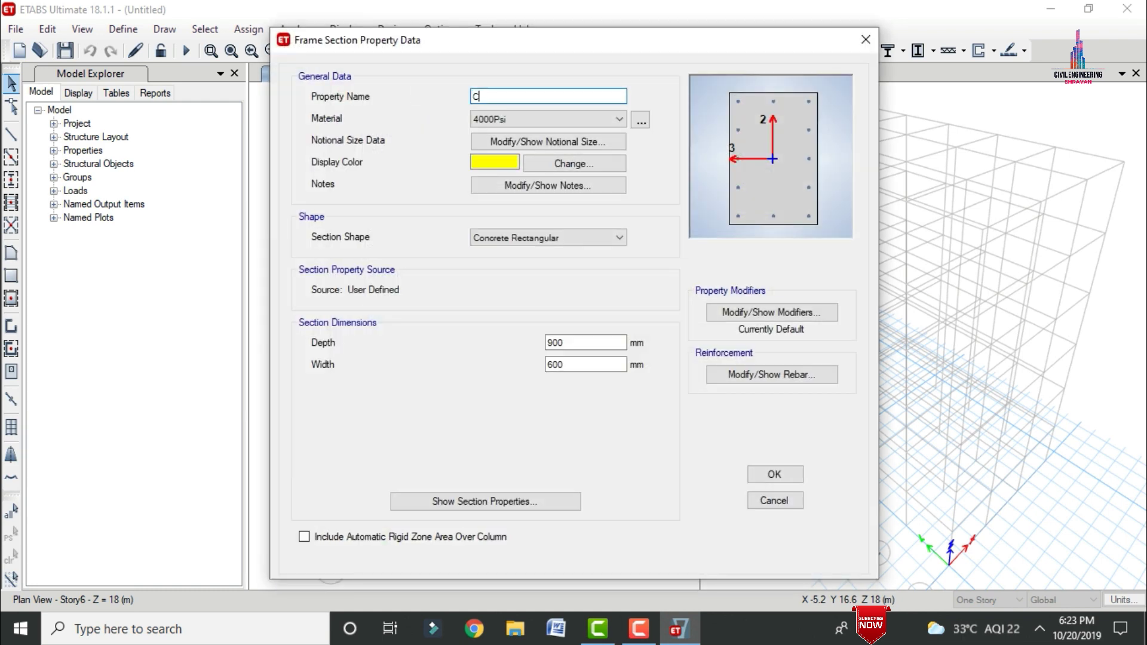
text(0)
click(511, 123)
click(500, 178)
Set the C0.45X0.45 section's depth and width to 450 mm
double_click(584, 340)
text(450)
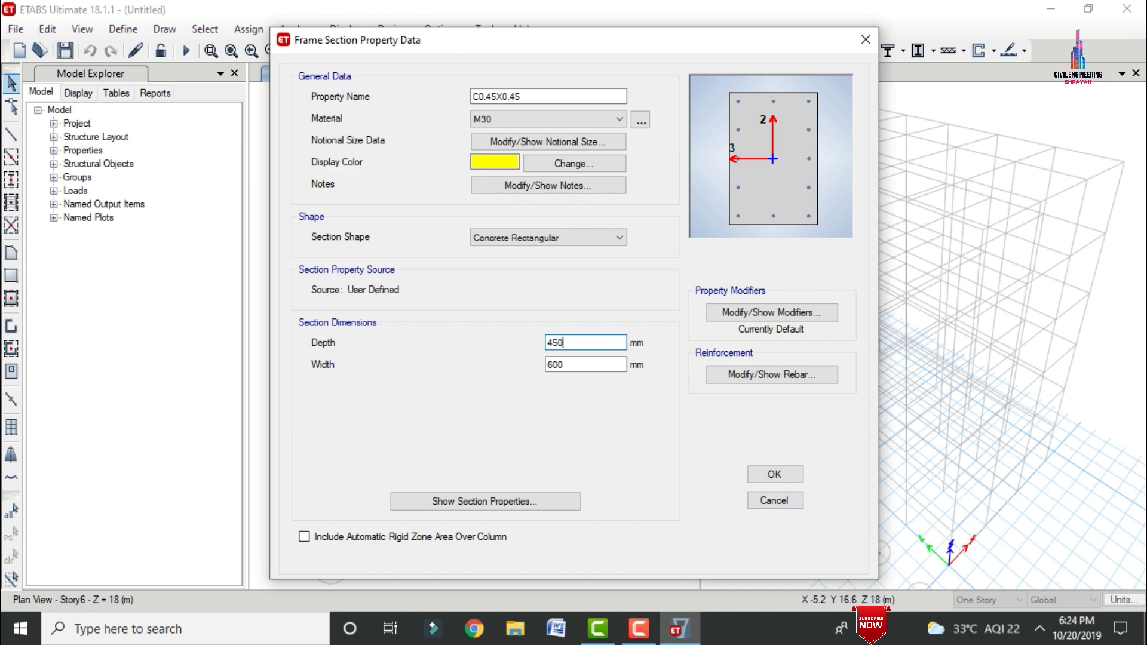
key(Tab)
text(45)
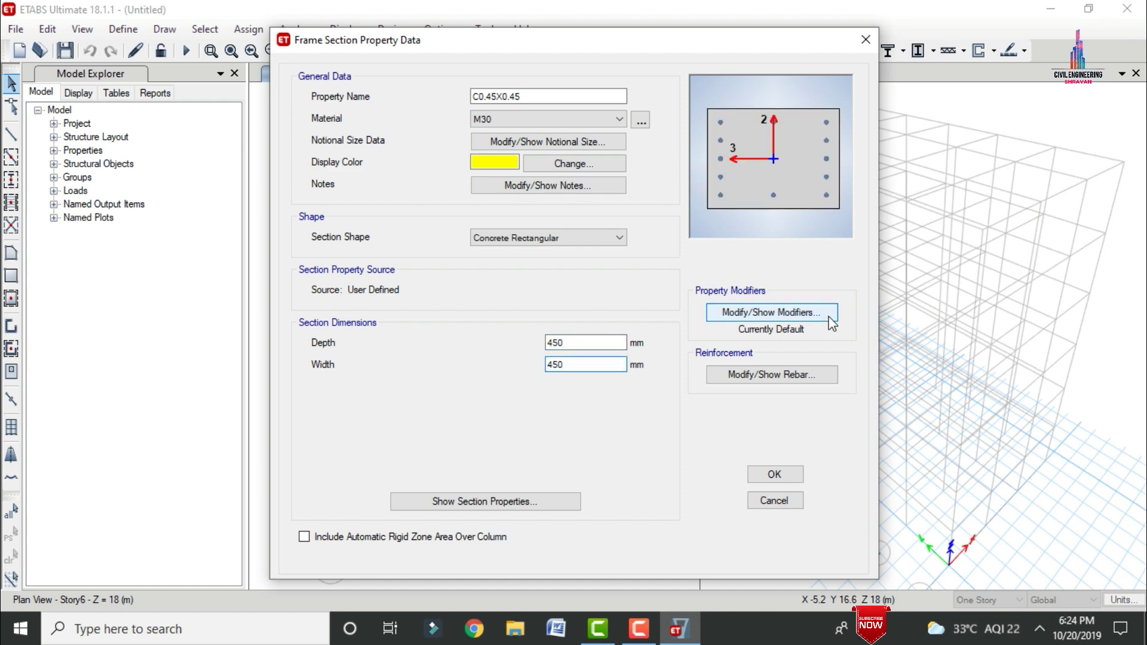
Assign HYSD500 as the rebar material for the column section's longitudinal bars and ties
click(769, 373)
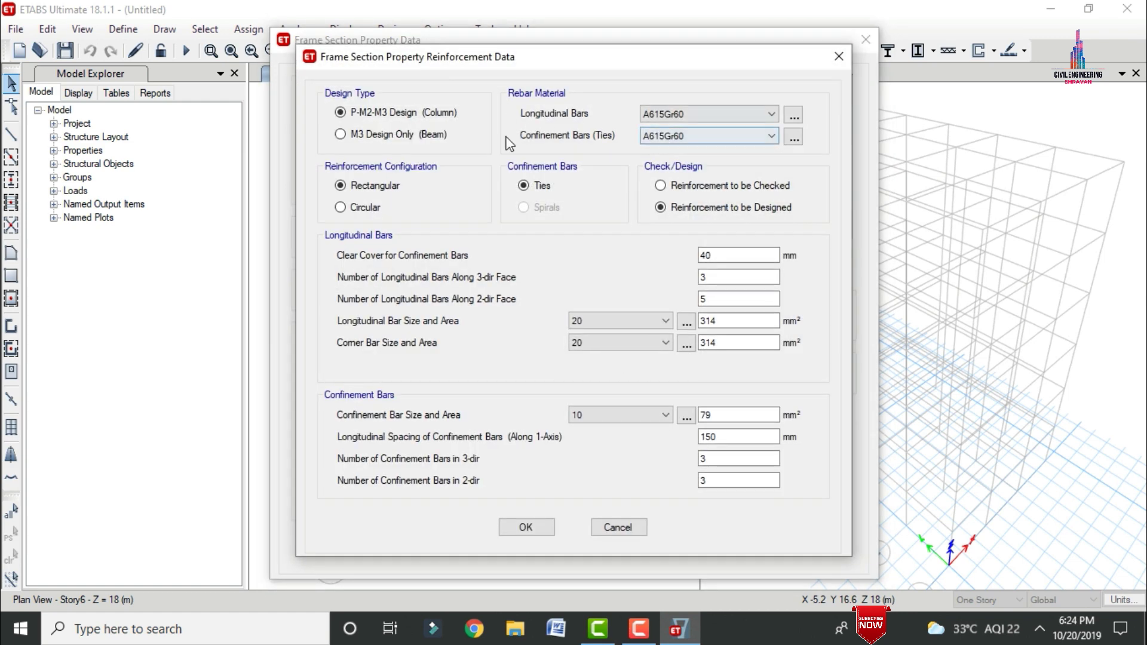
click(681, 114)
click(680, 141)
click(680, 136)
click(678, 162)
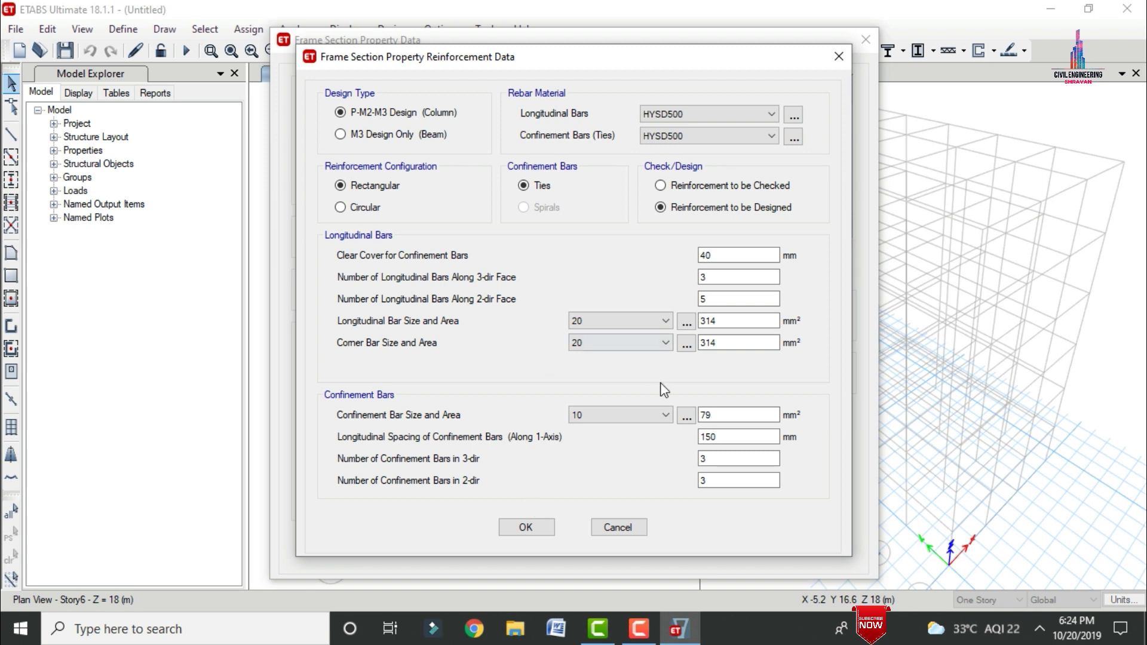
Set 4 longitudinal bars along both the 3-dir and 2-dir faces and accept the column section
double_click(708, 299)
key(BackSpace)
text(4)
text(4)
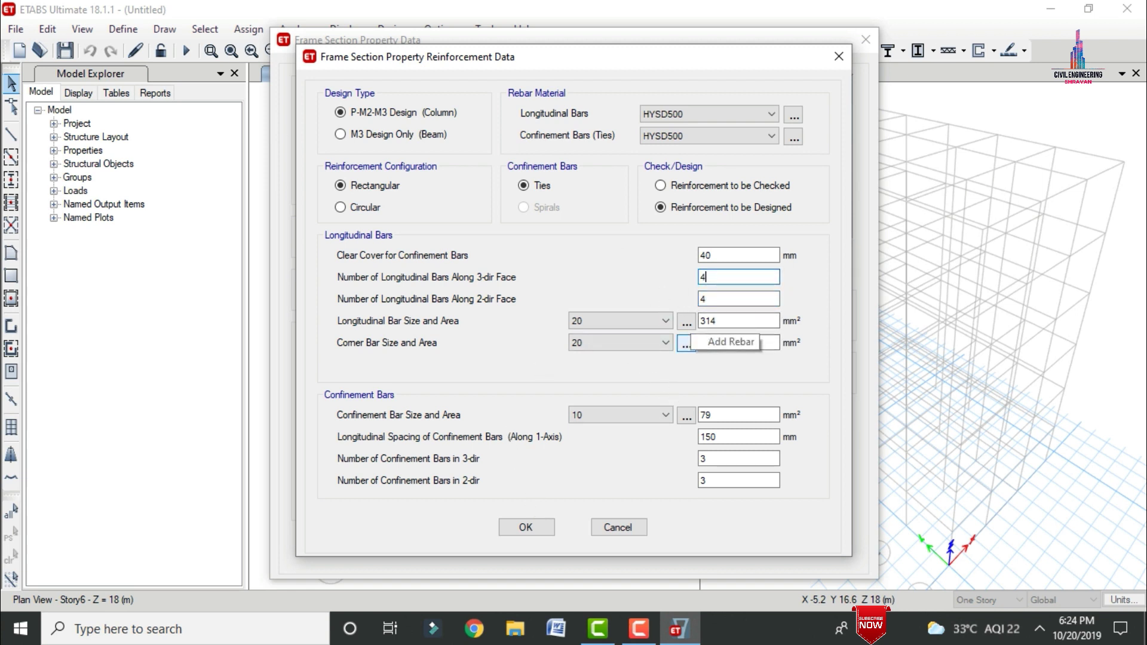
click(526, 527)
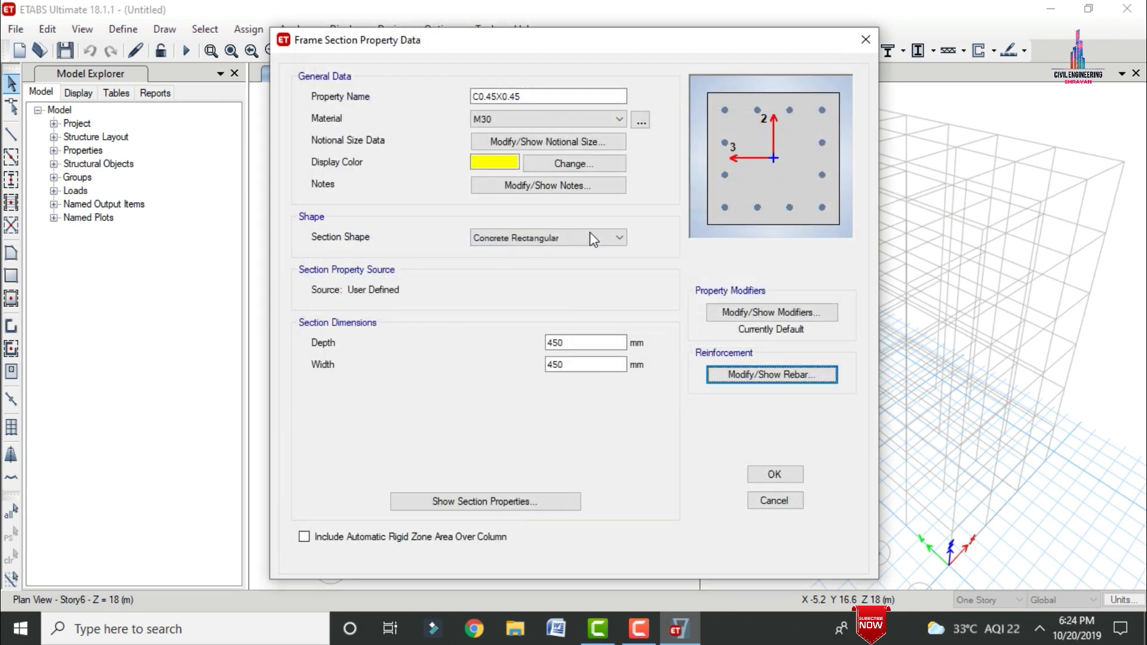
click(774, 473)
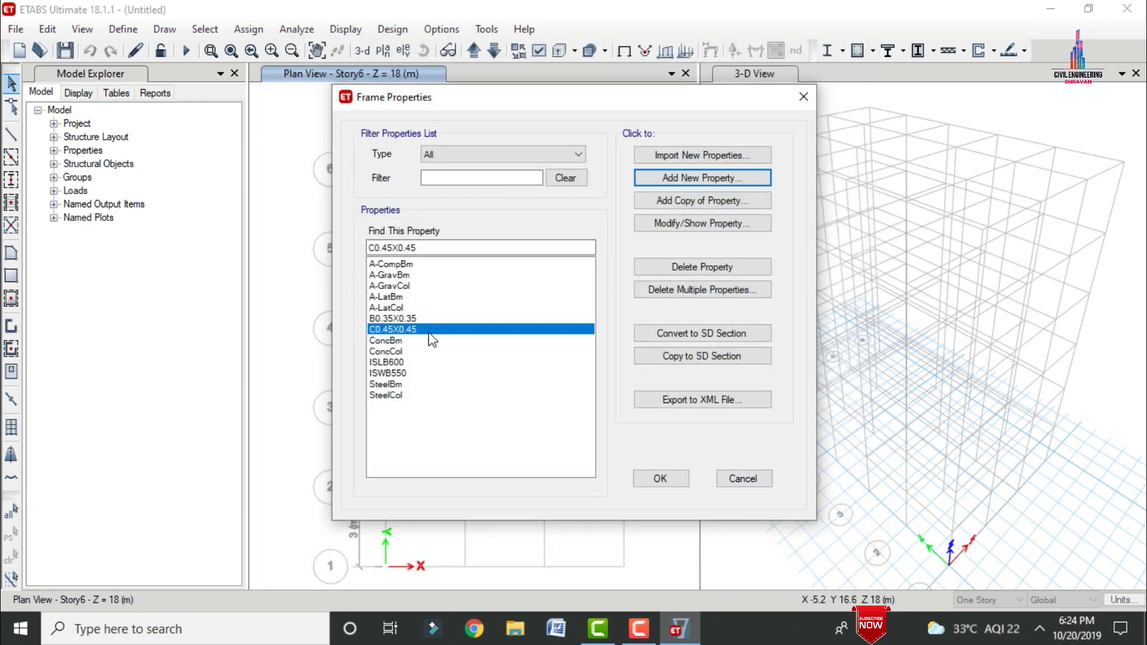
Delete all frame sections except B0.35X0.35 and C0.45X0.45, and accept the frame properties
click(680, 291)
drag(520, 346, 510, 313)
ctrl+drag(541, 237, 528, 282)
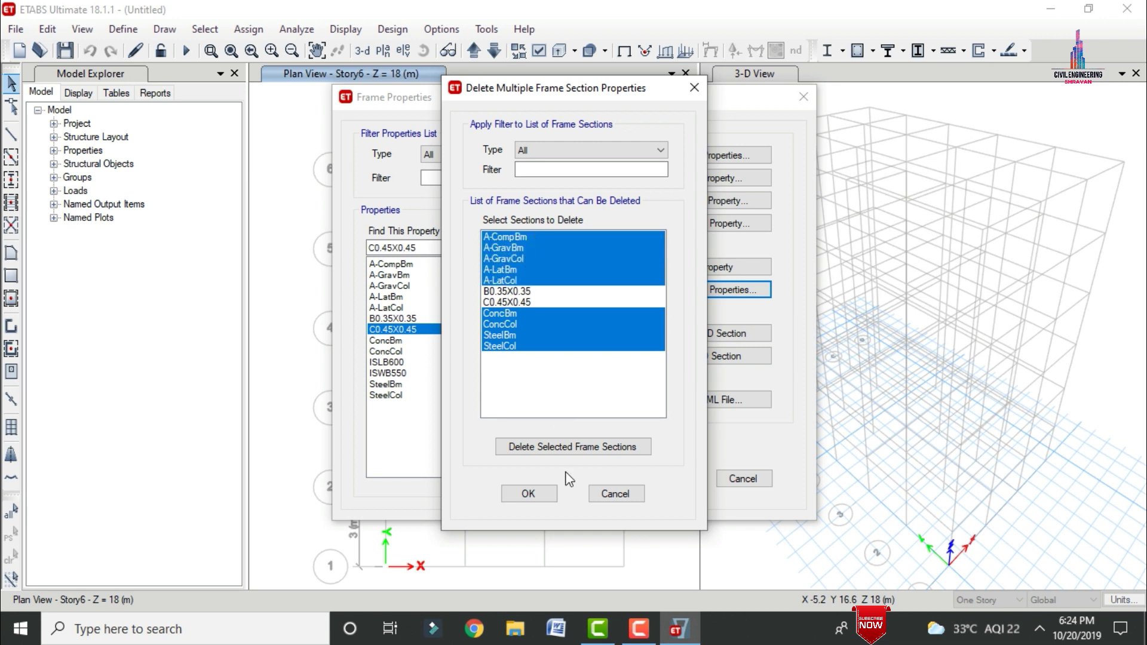
click(551, 448)
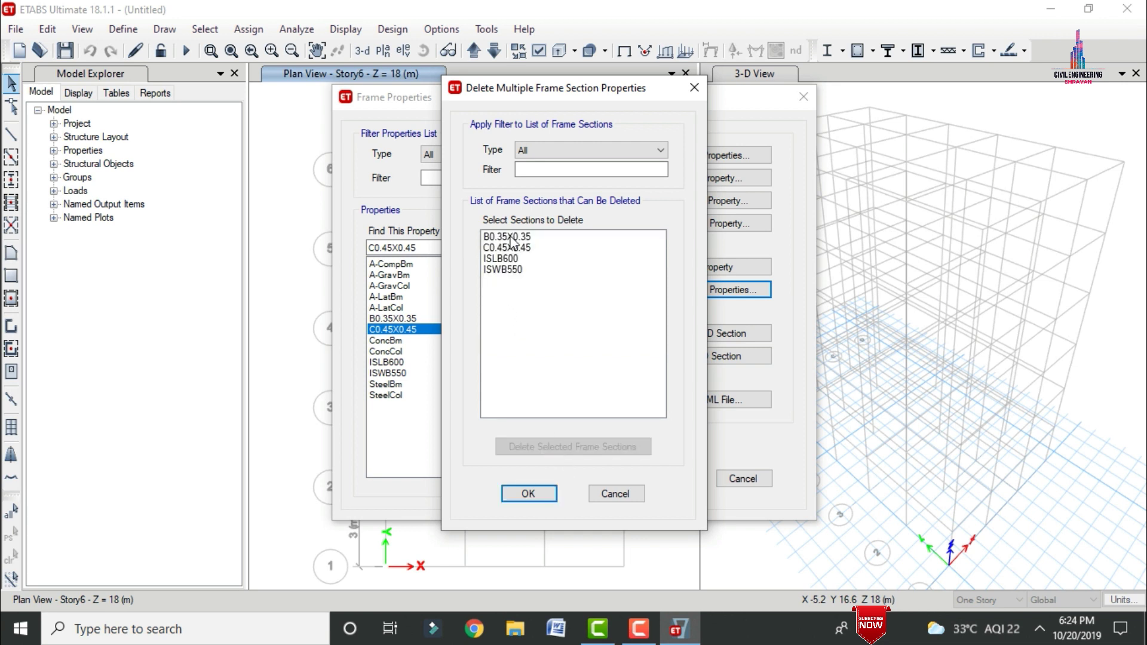
drag(505, 261, 505, 282)
click(562, 447)
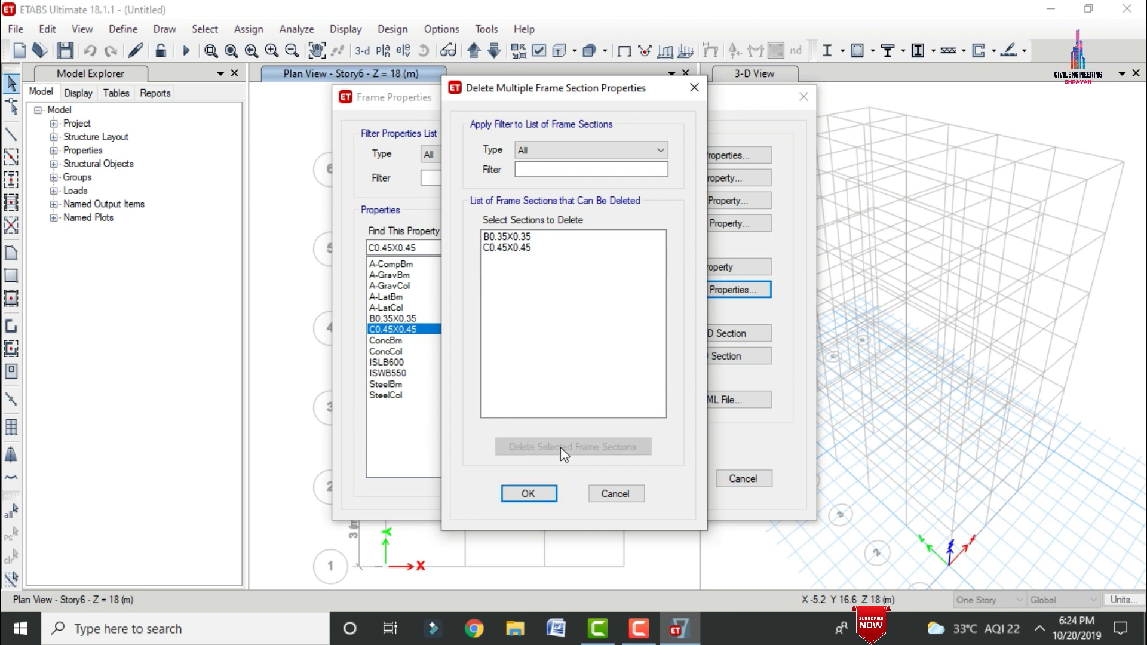
click(538, 492)
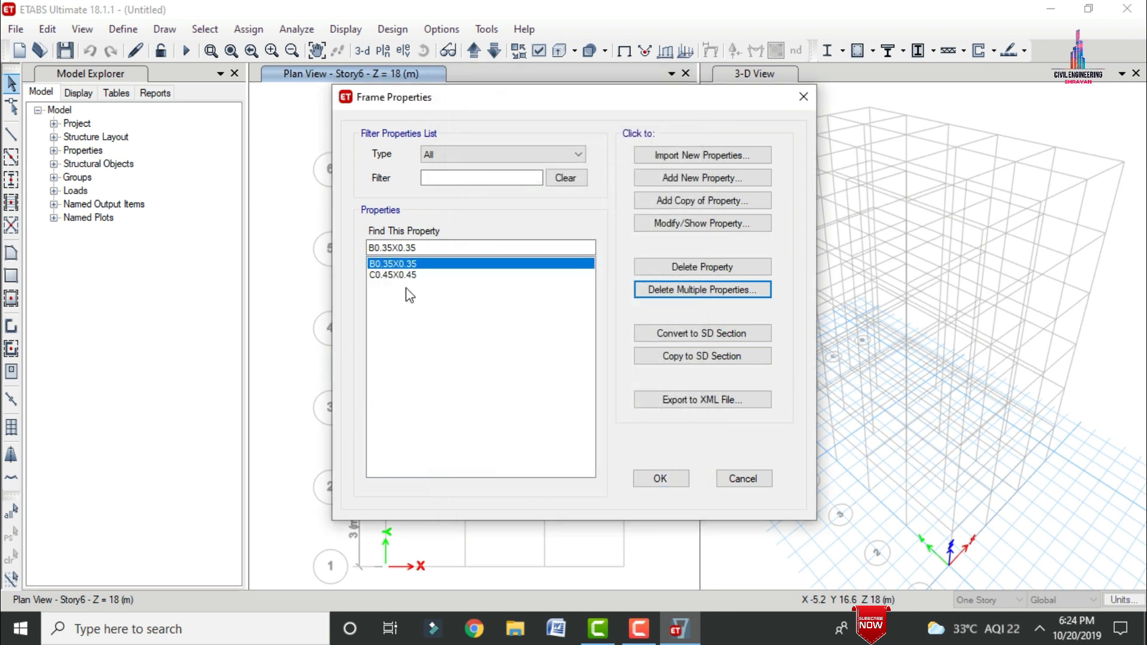
click(652, 487)
click(658, 463)
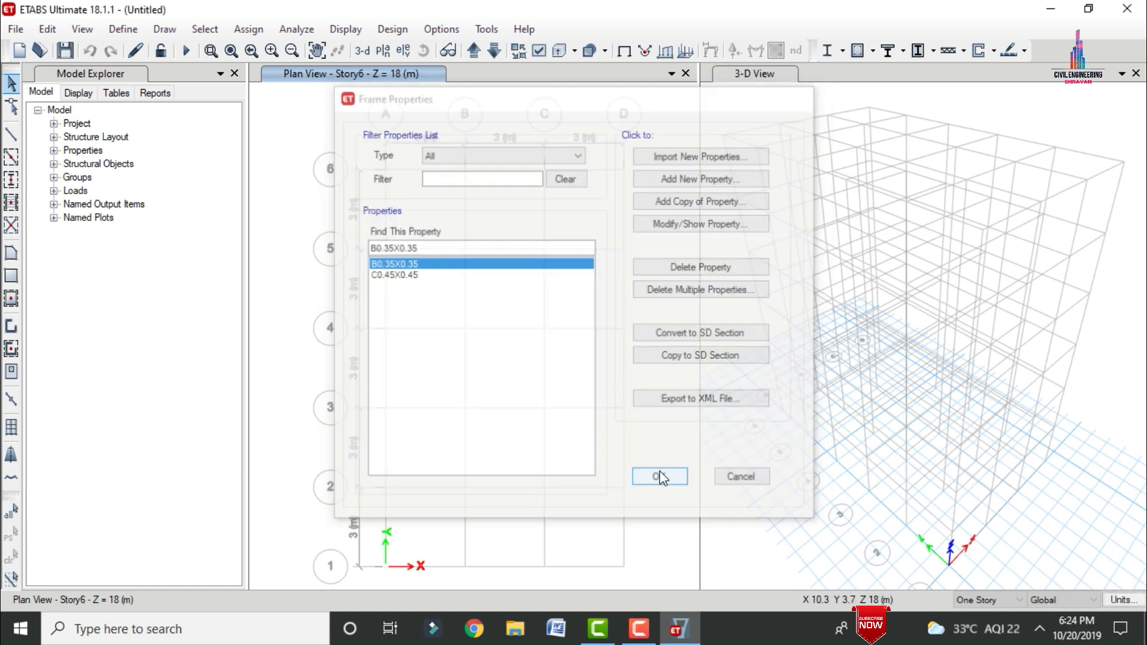
Add a new slab property named S150 and assign it material M30
click(127, 35)
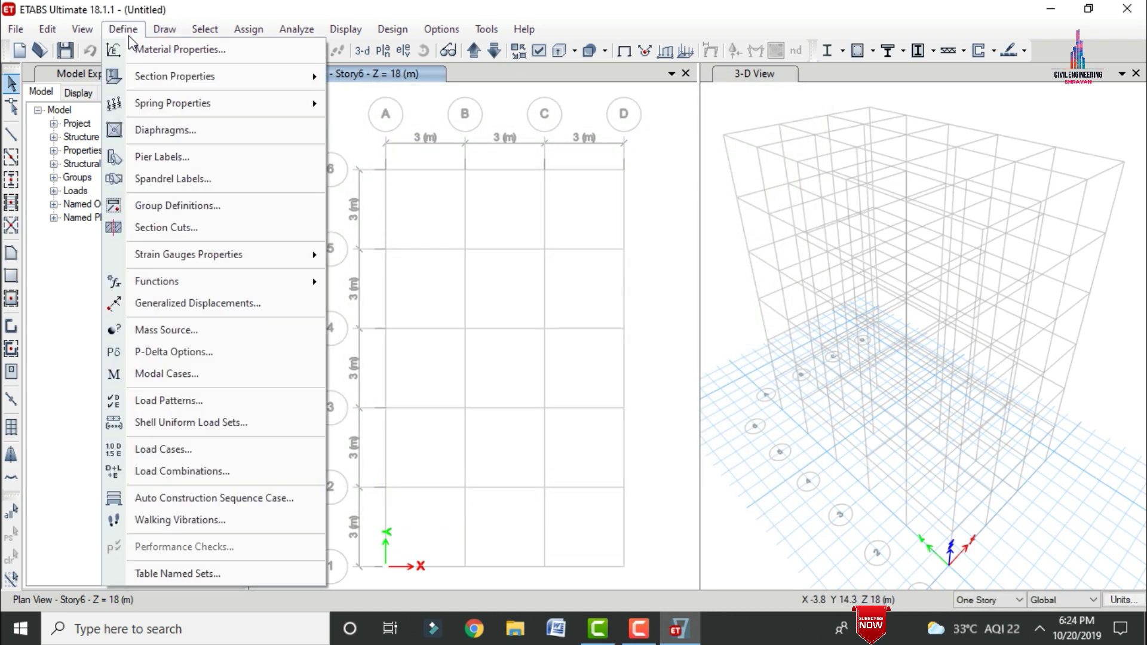
mouse_move(193, 75)
click(460, 127)
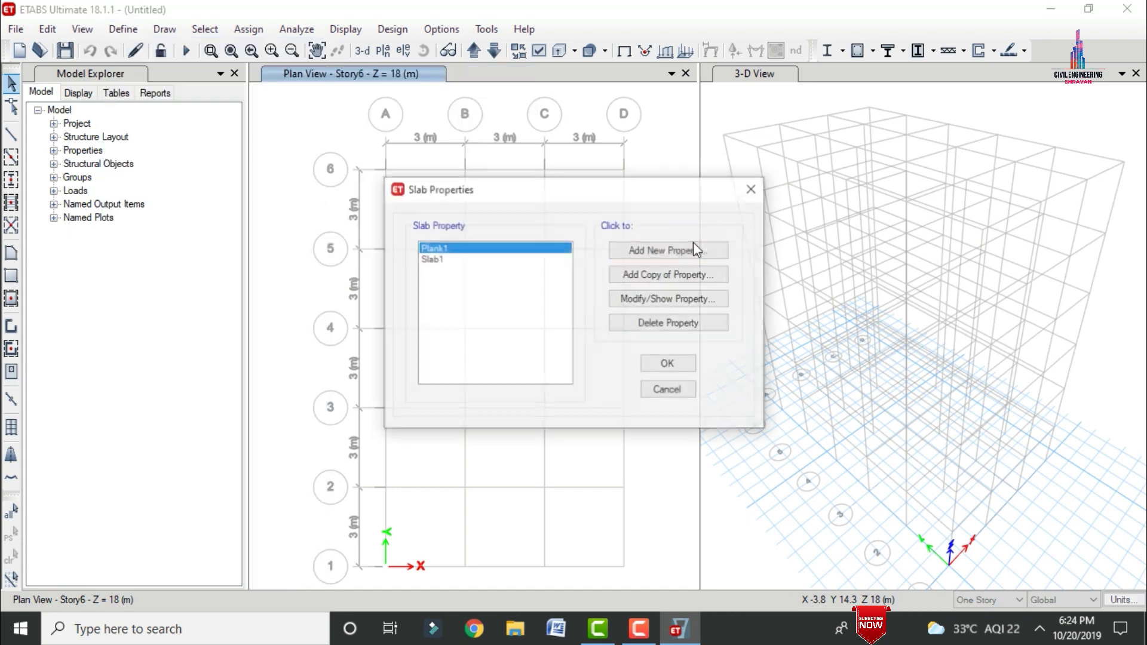
click(656, 251)
double_click(582, 129)
text(S150)
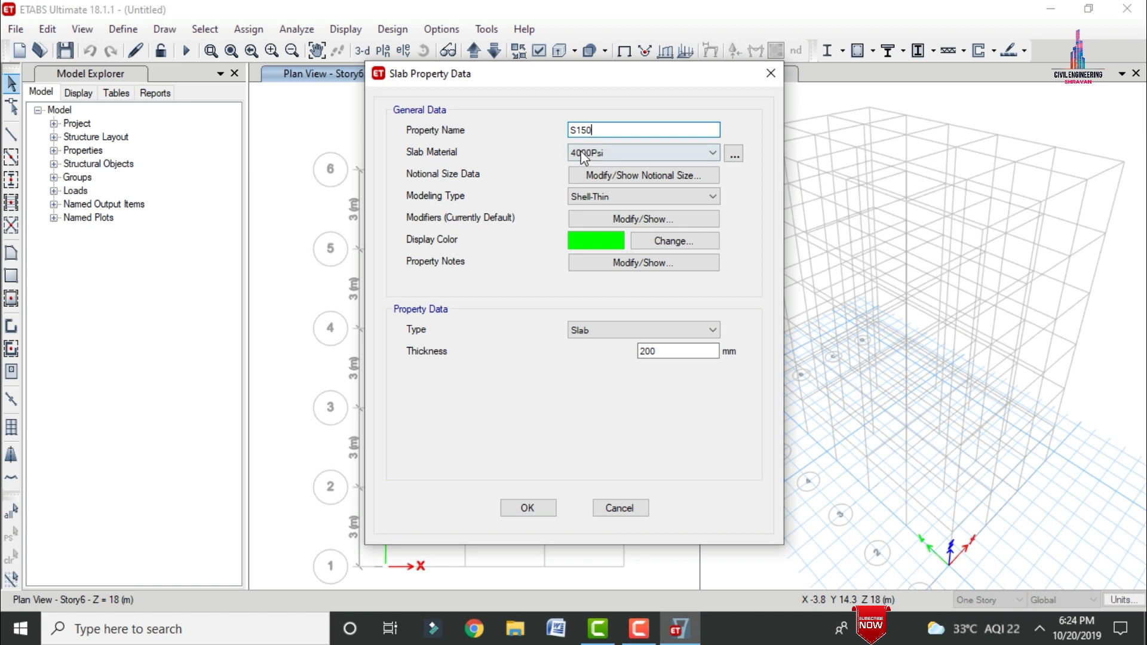
click(585, 153)
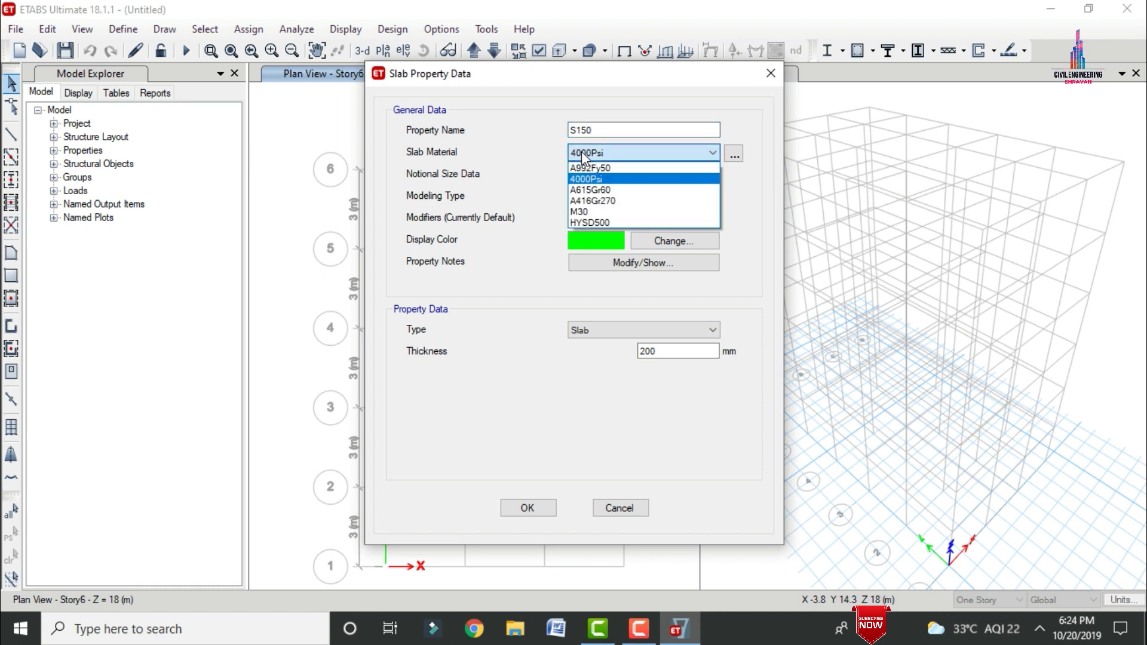
click(586, 196)
Set the S150 slab's modeling type to Membrane and its thickness to 150 mm, and accept the property
click(630, 201)
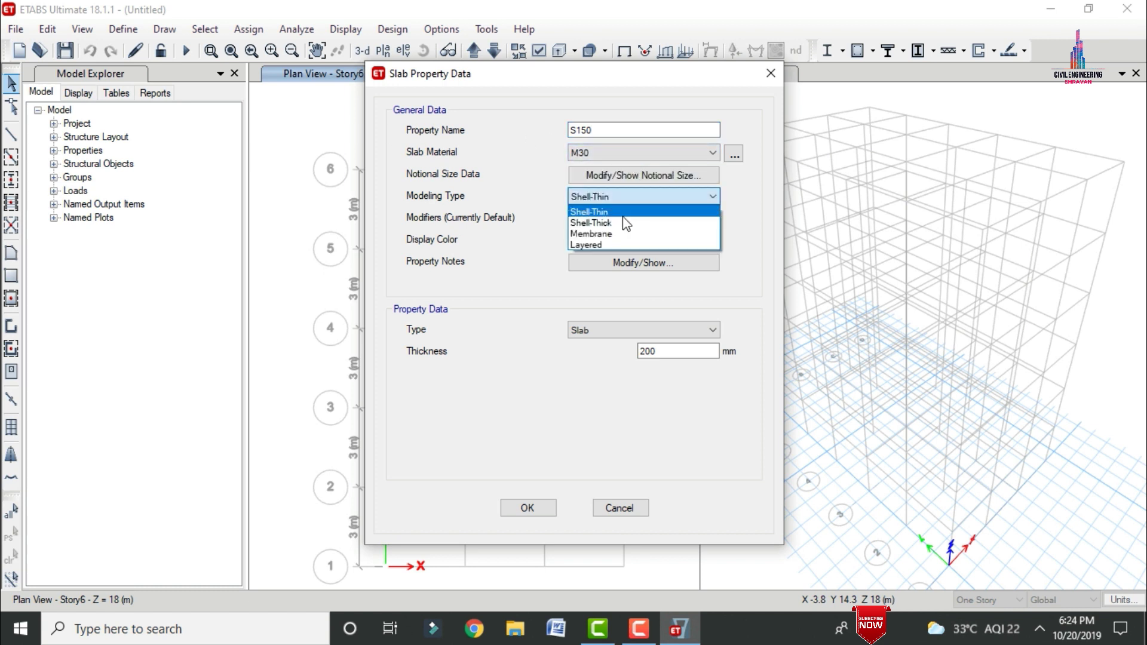
click(612, 233)
double_click(654, 351)
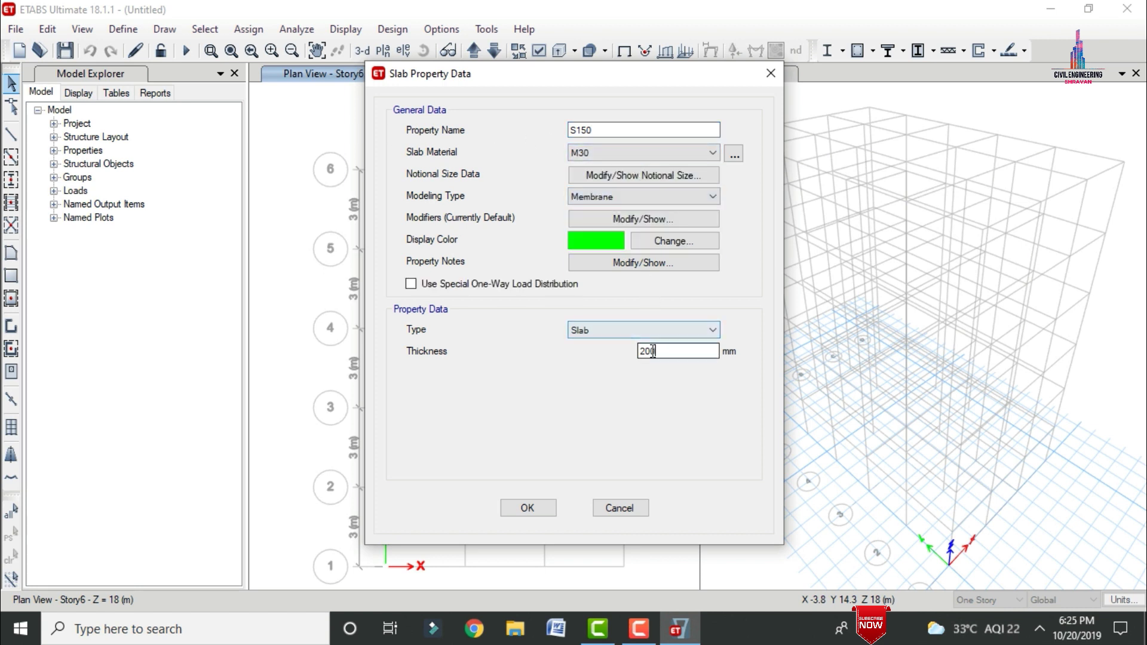
text(15)
click(529, 508)
Delete the slab properties Slab1 and Plank1, and accept the slab property list
click(433, 270)
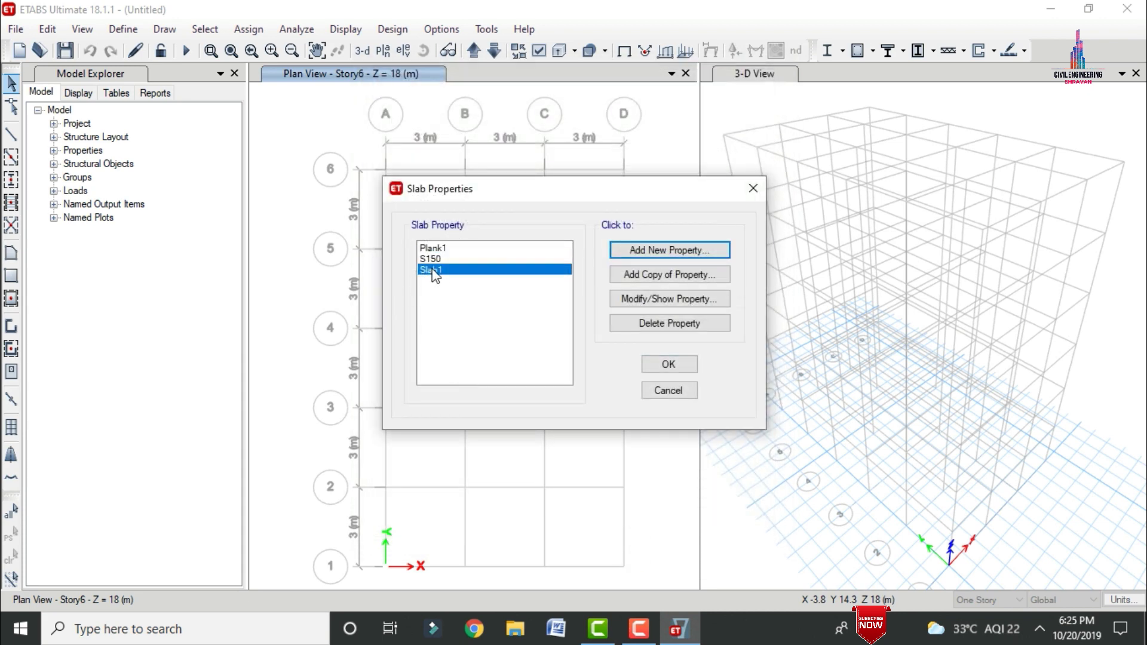
click(681, 323)
click(595, 374)
click(472, 248)
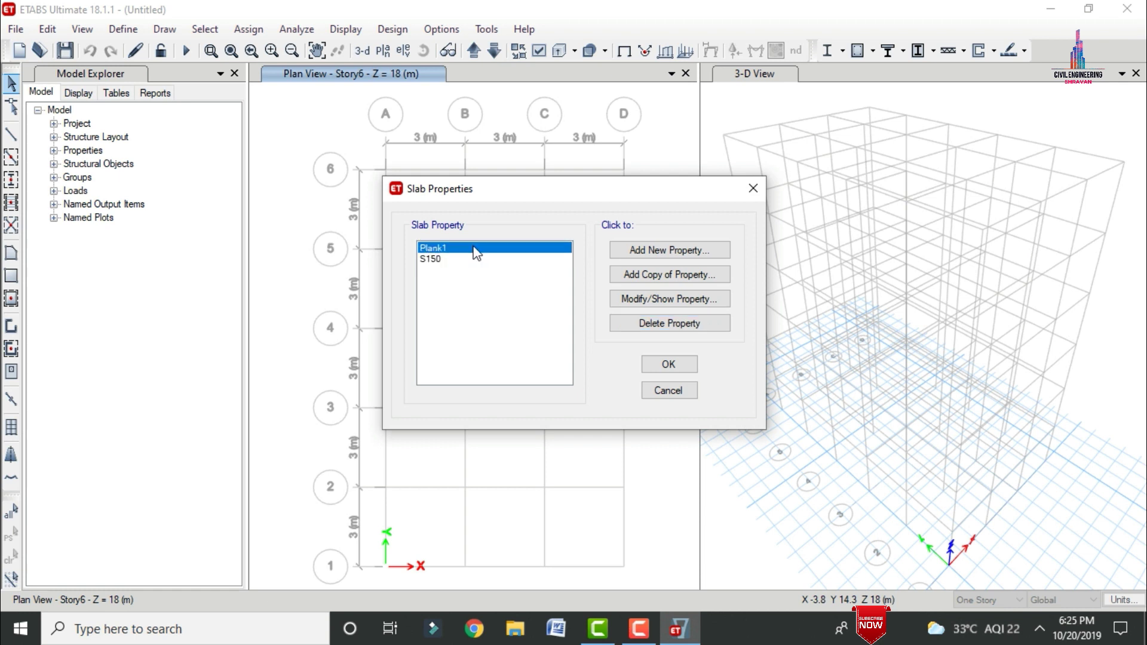
click(682, 322)
click(606, 374)
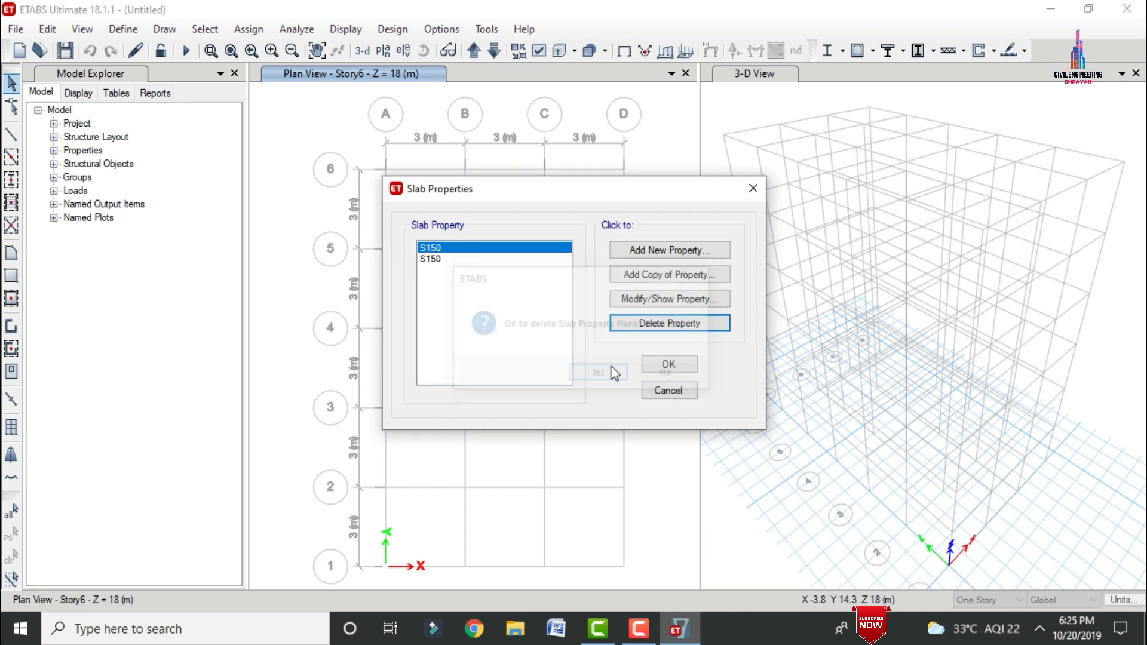
click(660, 366)
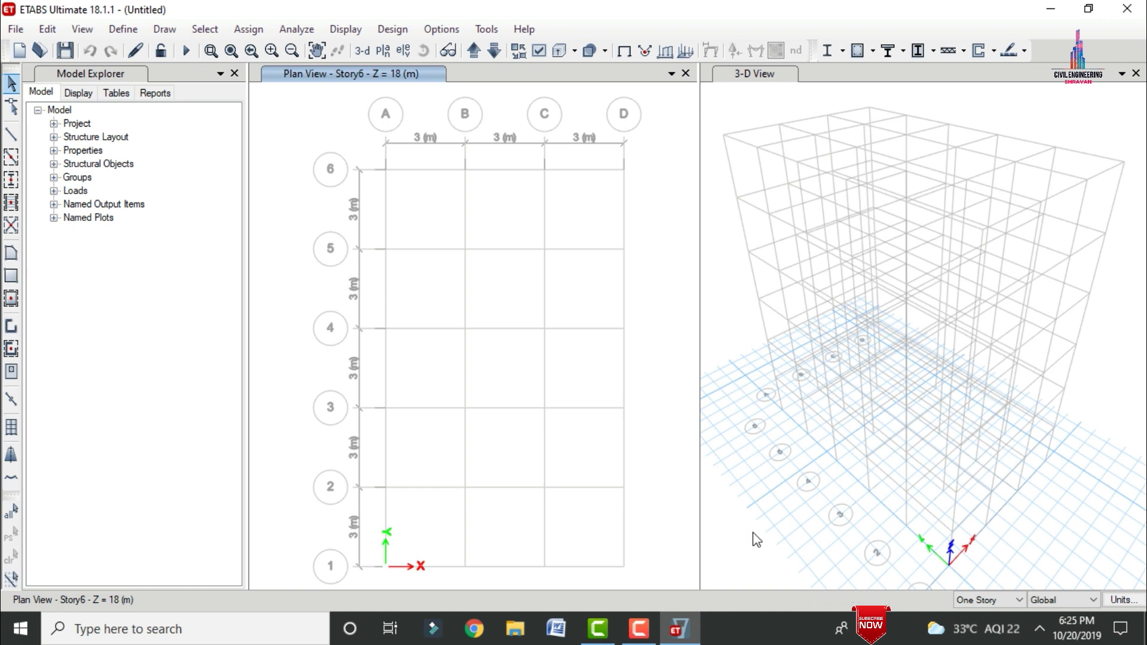
Quick-draw B0.35X0.35 beams along all plan grid lines A–D and 1–6, applied to All Stories
click(1011, 601)
click(986, 620)
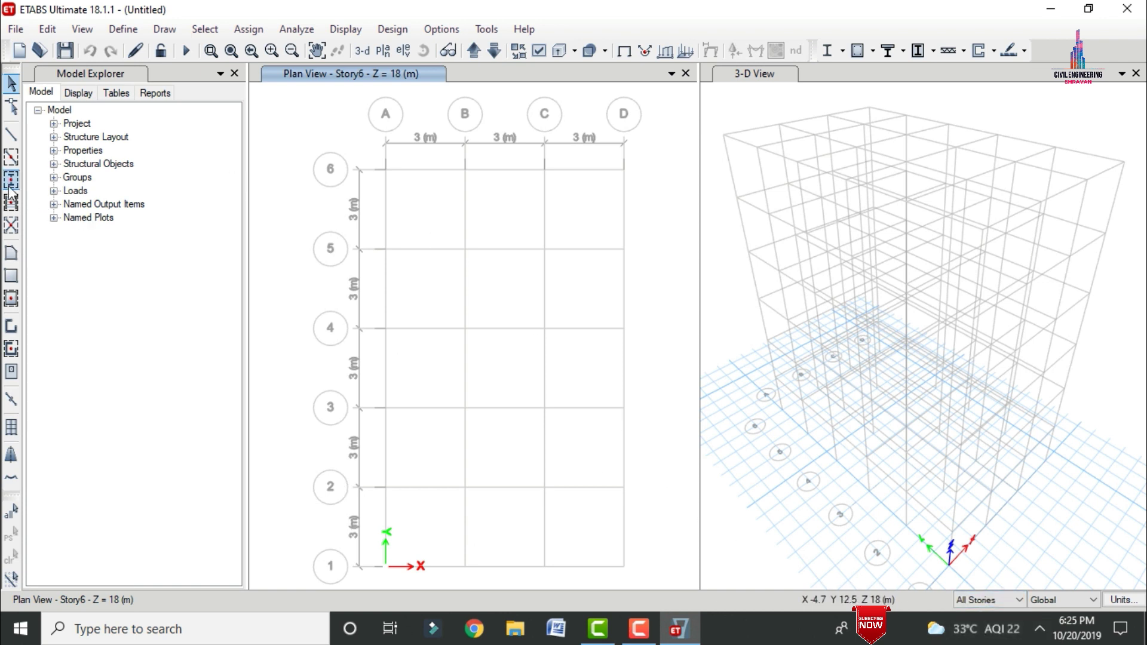
click(7, 160)
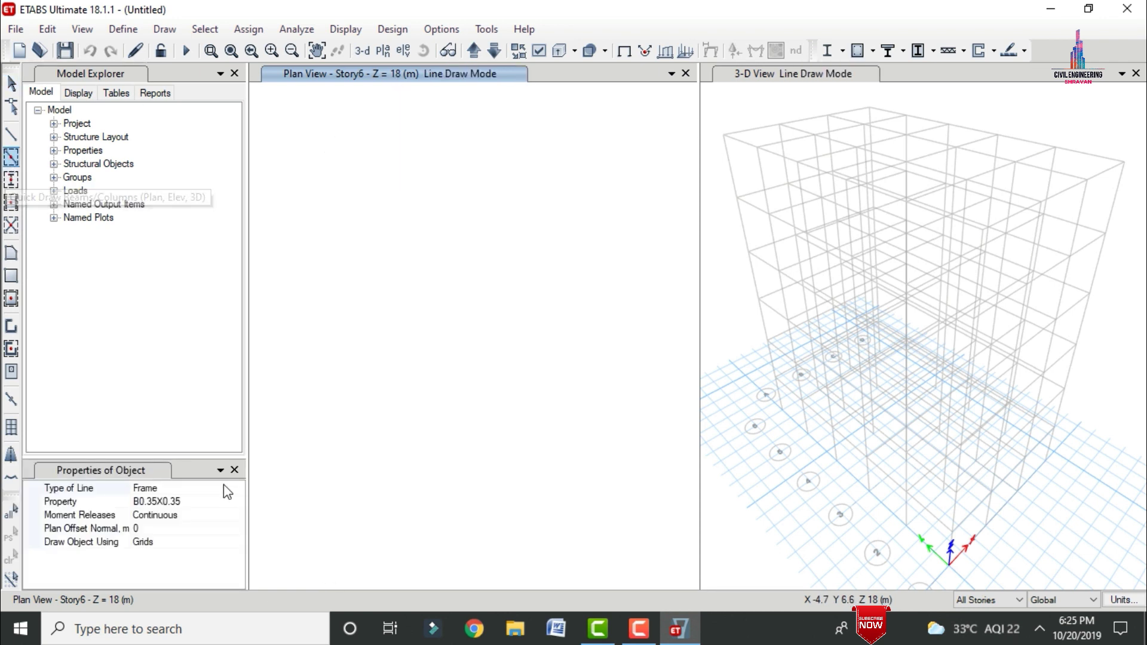
mouse_move(317, 147)
mouse_down()
mouse_move(612, 451)
mouse_move(663, 594)
mouse_up()
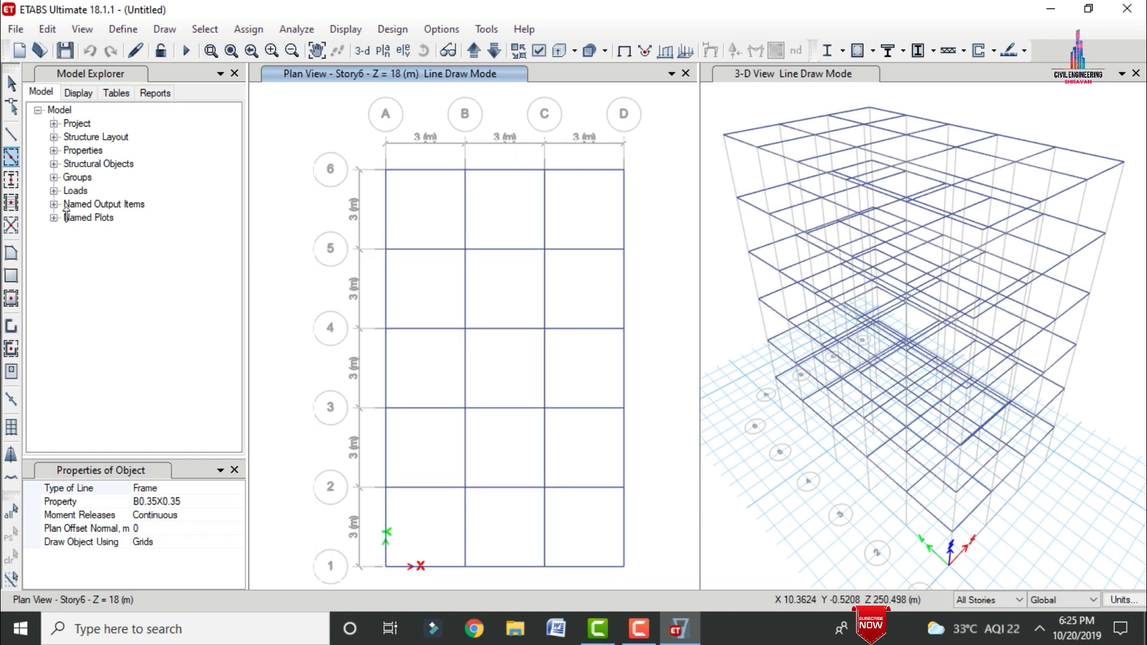
Quick-draw C0.45X0.45 columns at every grid intersection in the plan for all stories
click(11, 180)
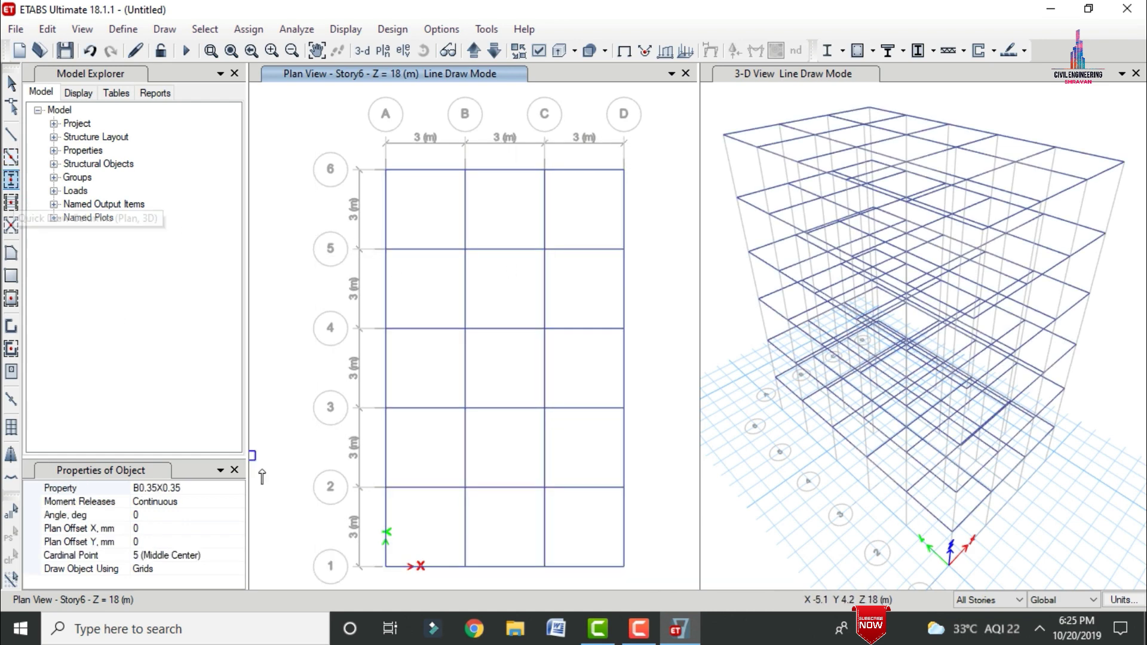
click(225, 494)
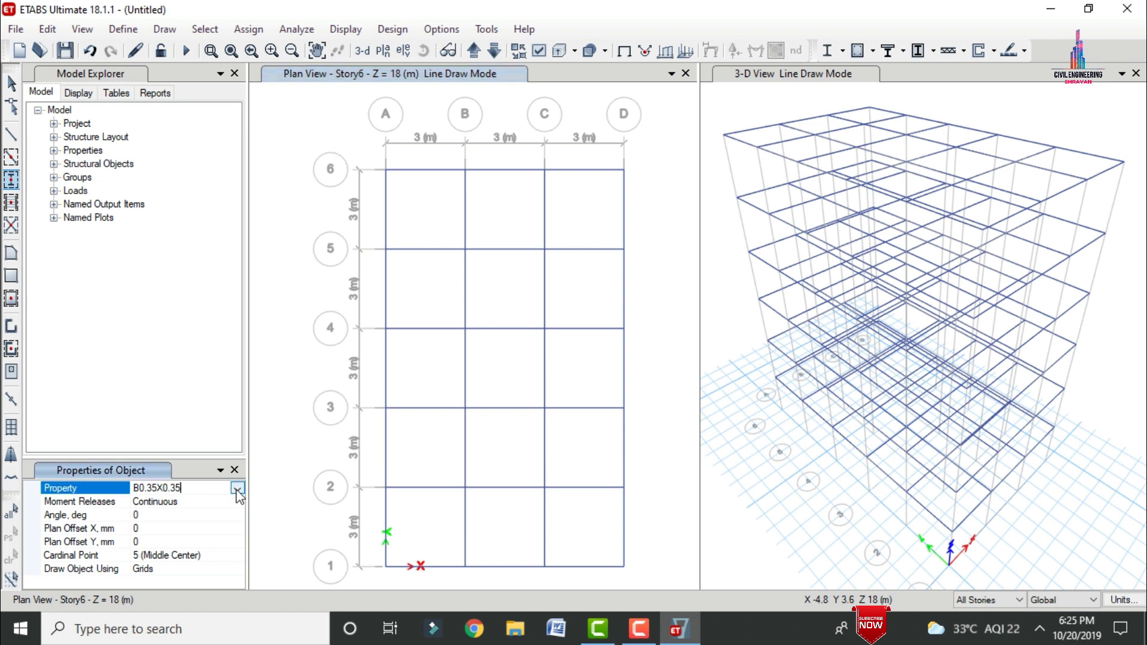
click(236, 489)
click(170, 517)
drag(355, 138, 637, 586)
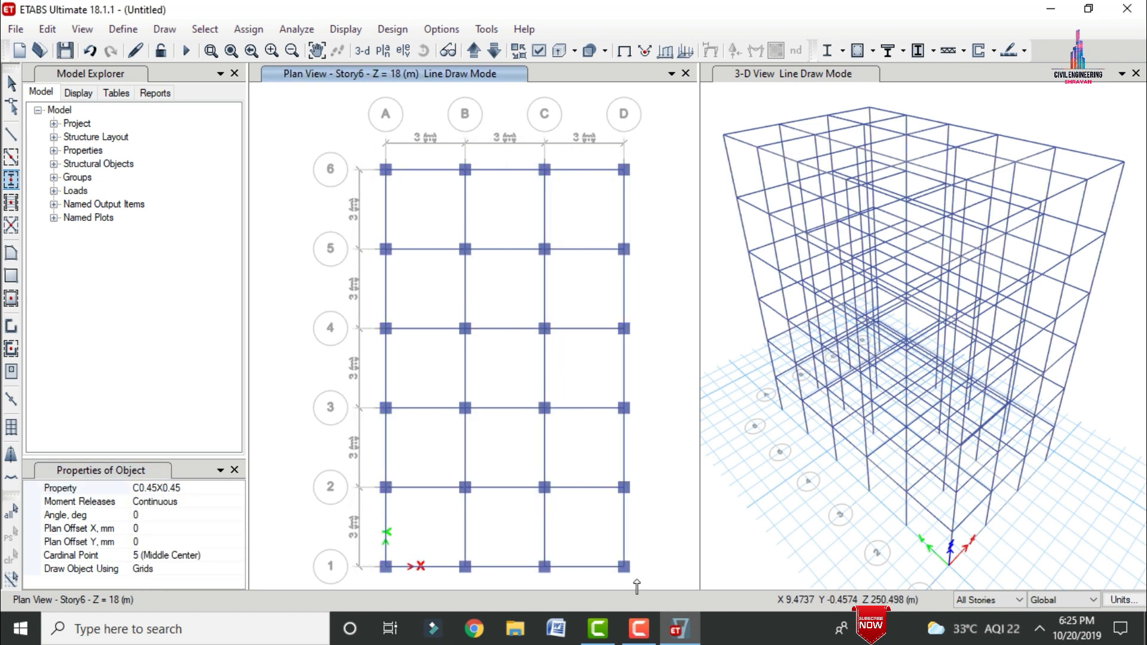
Quick-draw S150 slabs in every grid bay of the plan, applied to All Stories
click(11, 298)
click(237, 488)
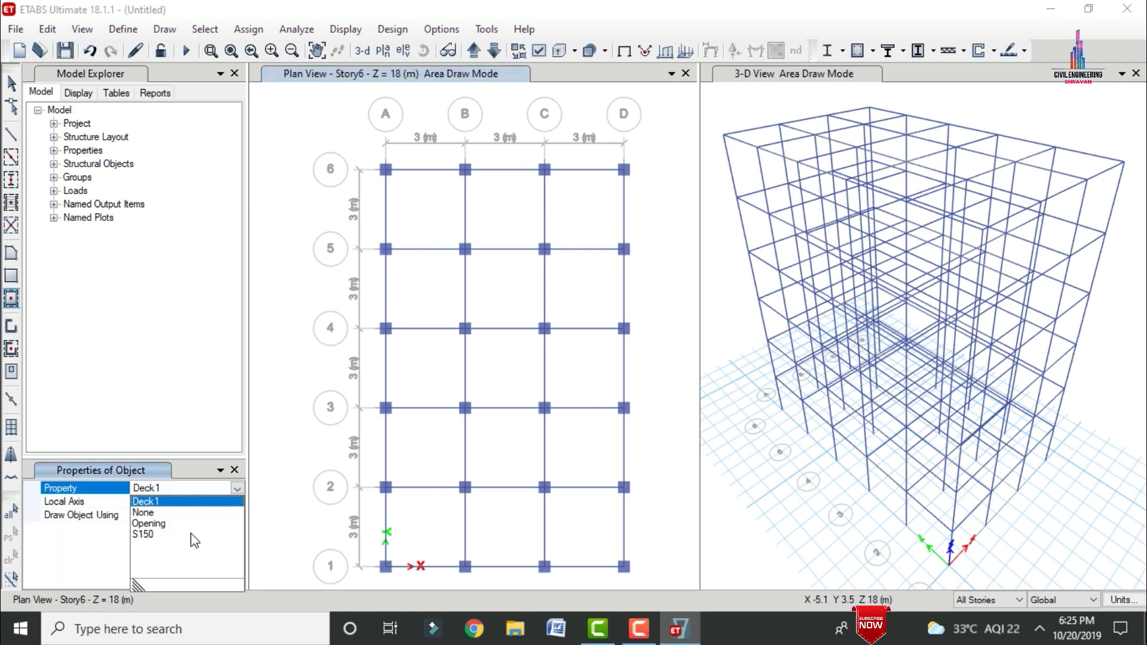
click(160, 535)
drag(351, 137, 652, 588)
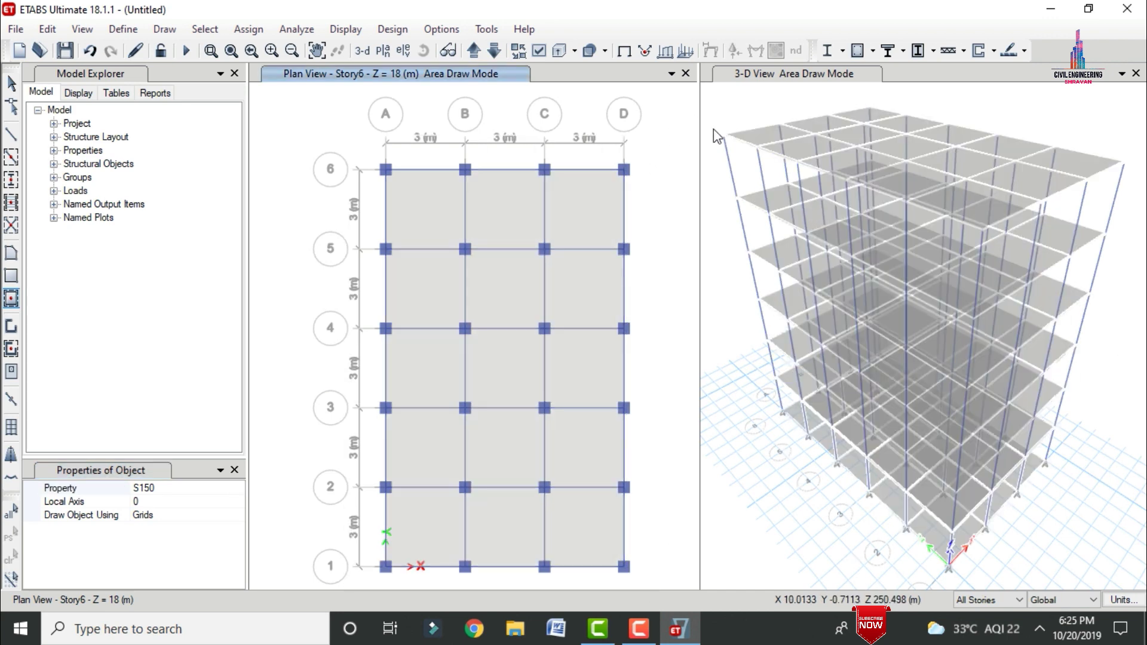
key(Escape)
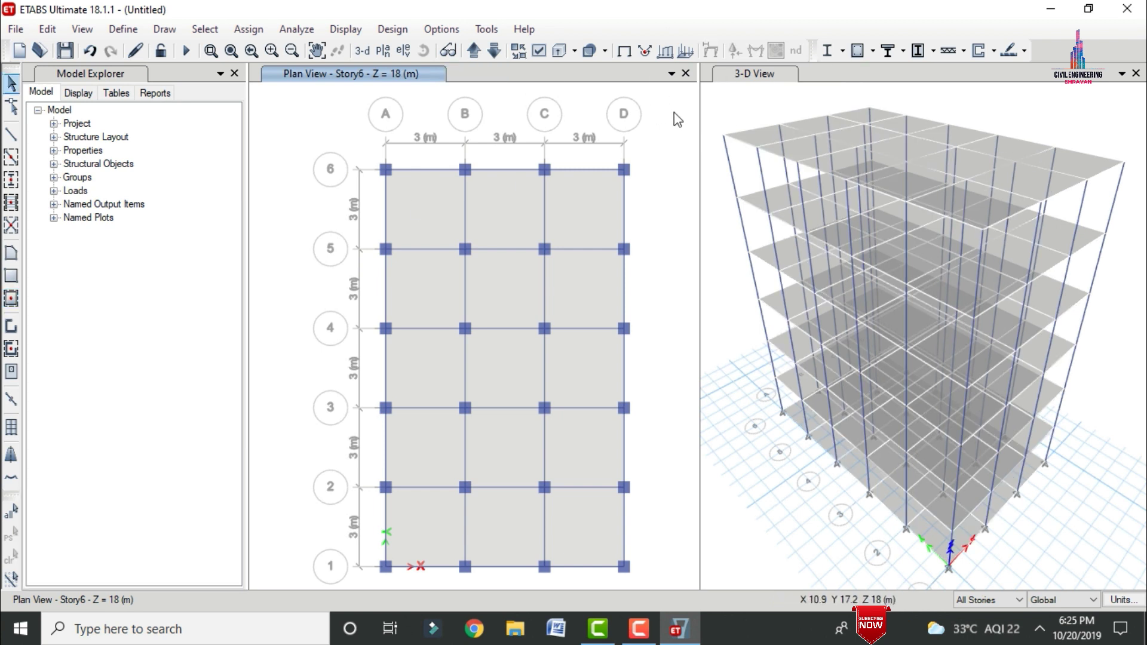
Delete the slabs and beams on the Base level only, with the story scope set to One Story
click(474, 53)
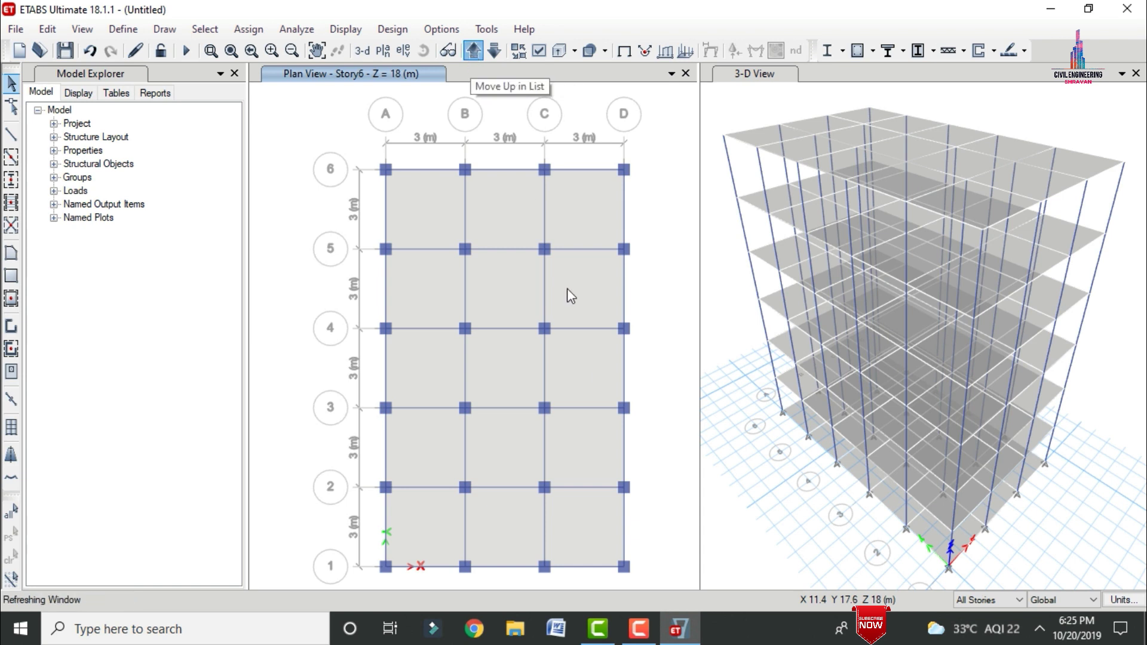
click(989, 599)
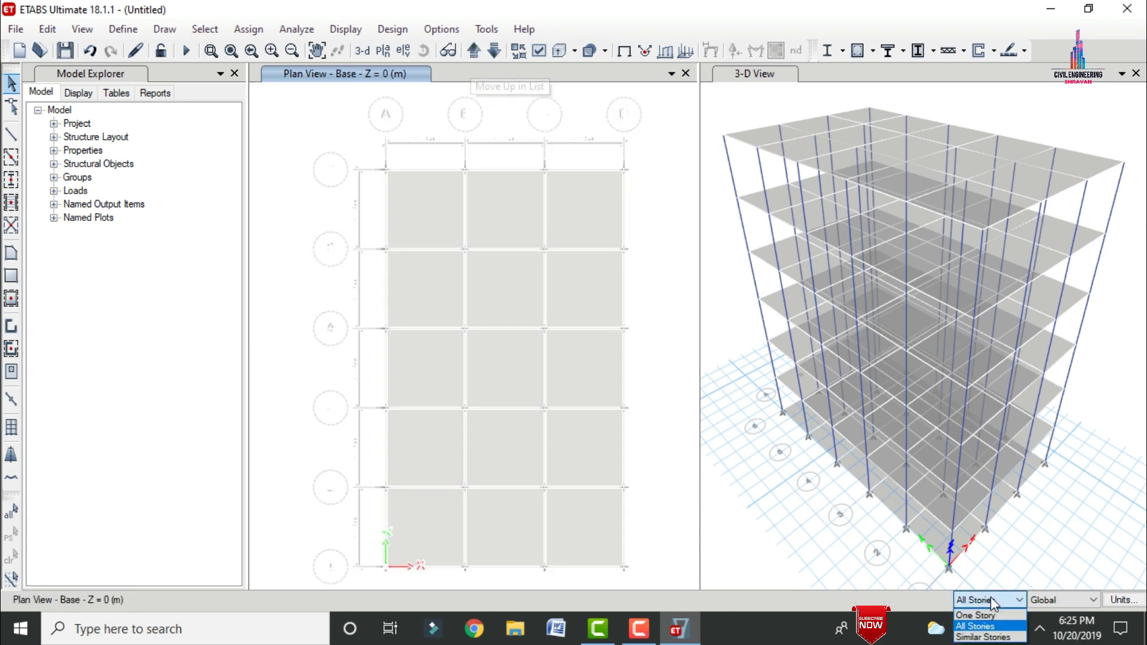
click(980, 610)
drag(340, 158, 652, 586)
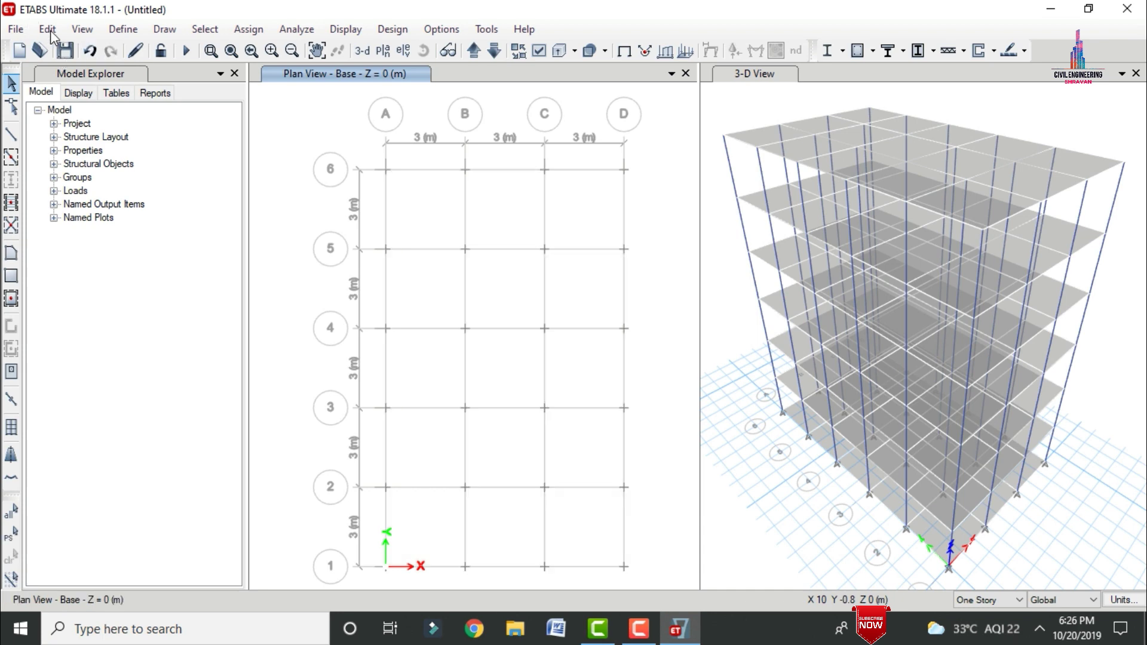
key(alt+e)
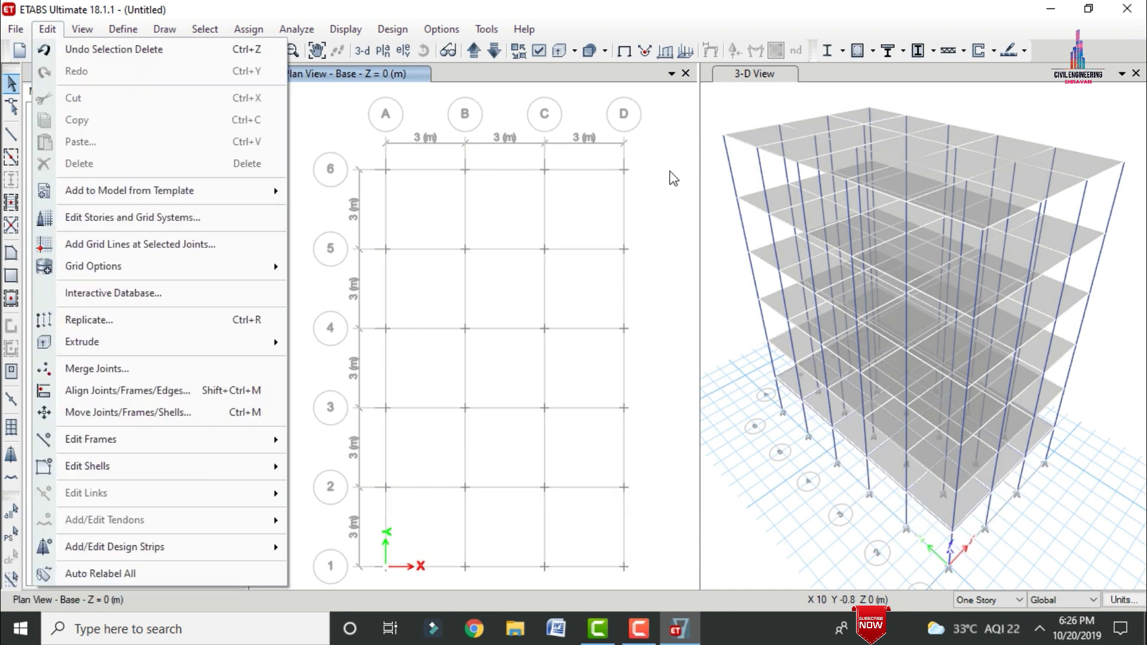
click(656, 139)
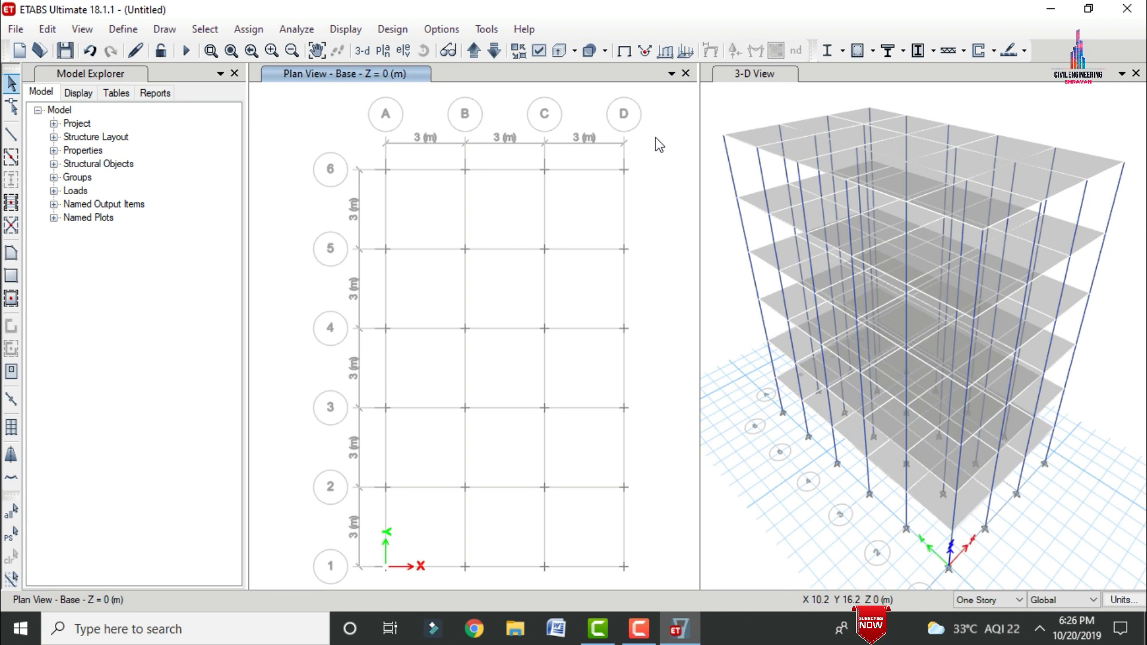
Review the defined load patterns without changing them
click(139, 33)
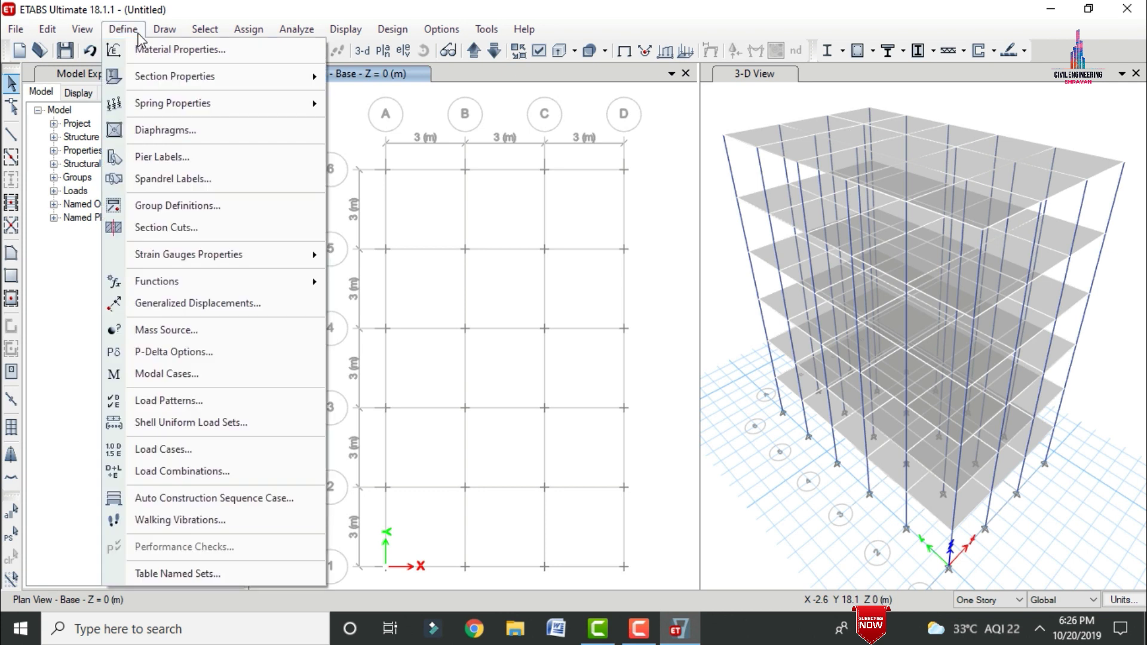
click(160, 400)
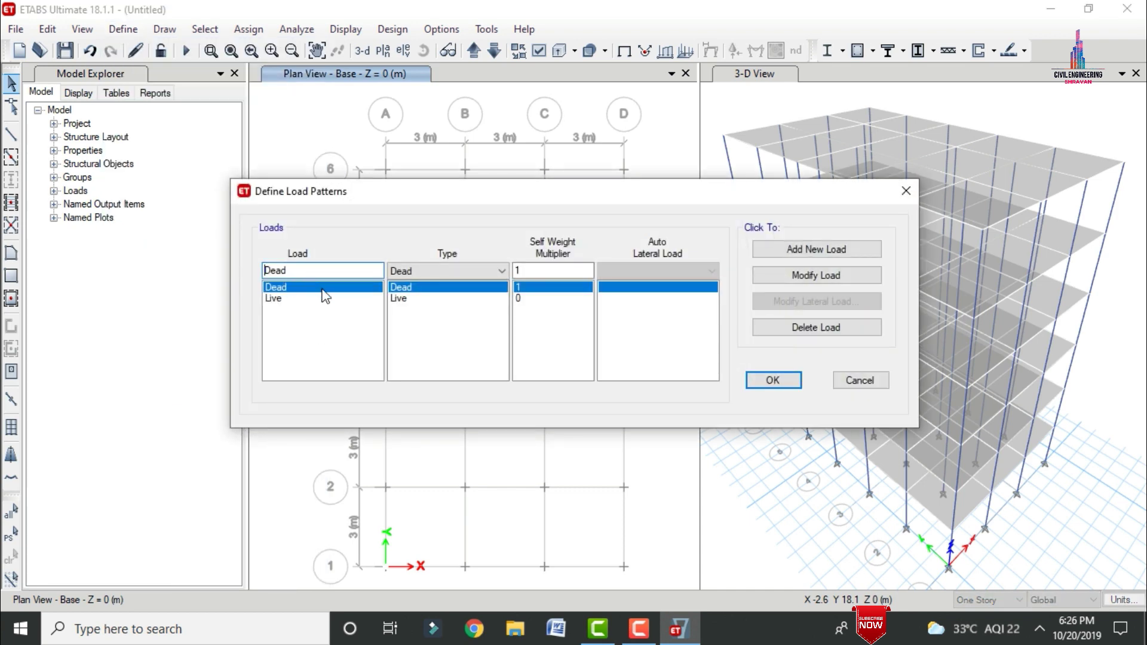
click(864, 381)
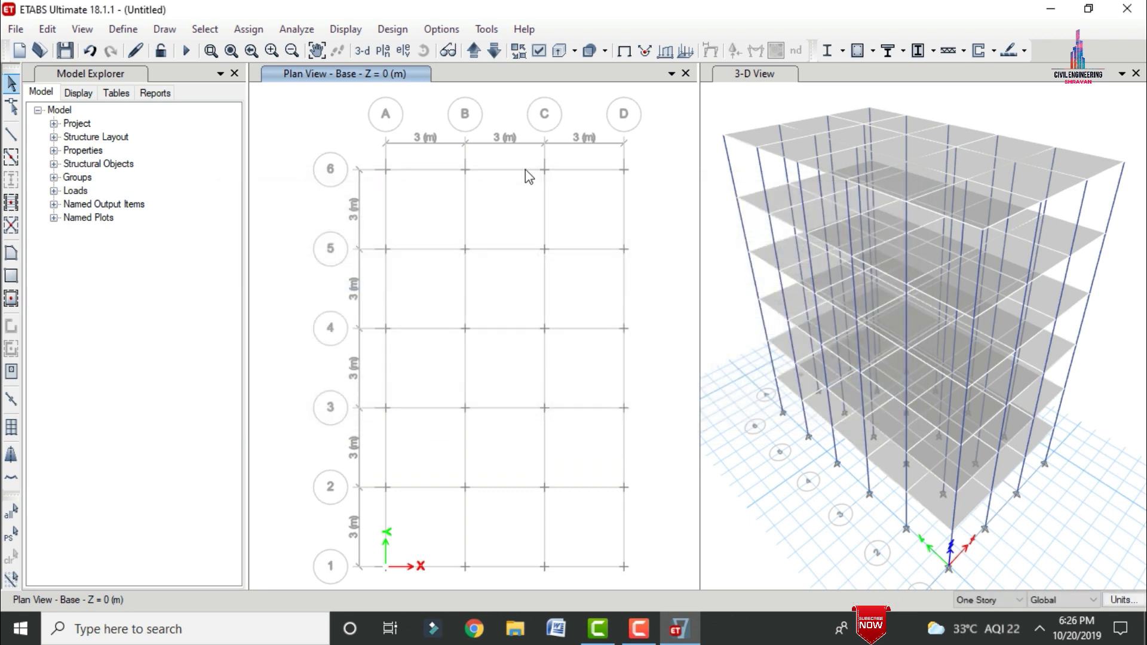
Select the whole model from the Story6 plan and open the joint force assignment with Add to Existing Loads
click(495, 49)
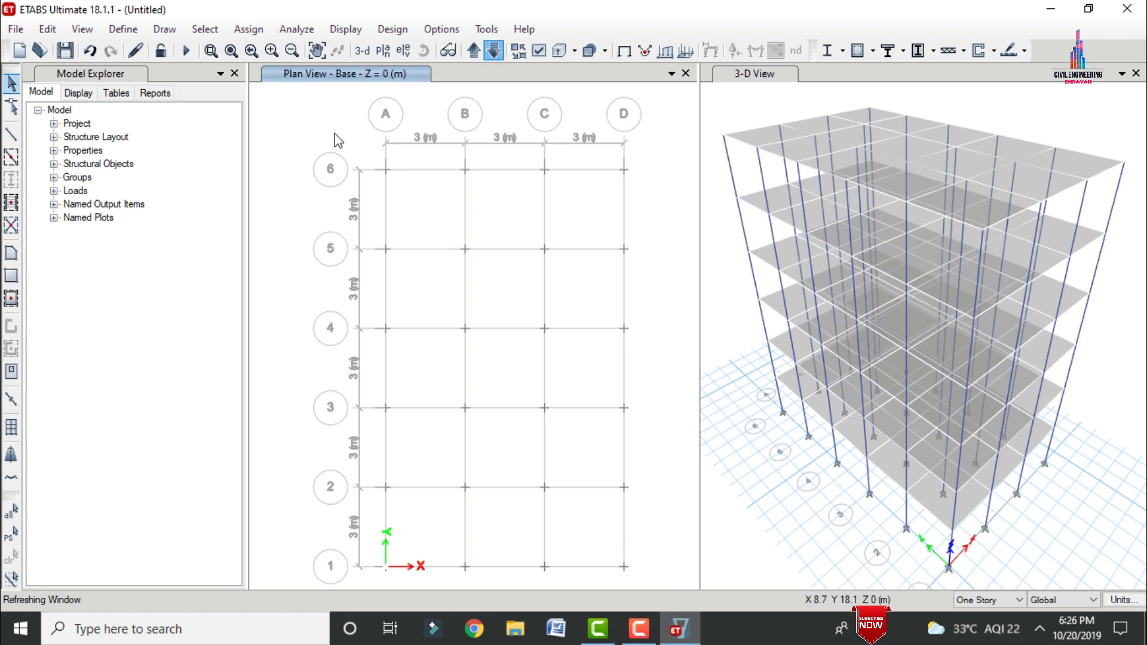
key(ctrl+a)
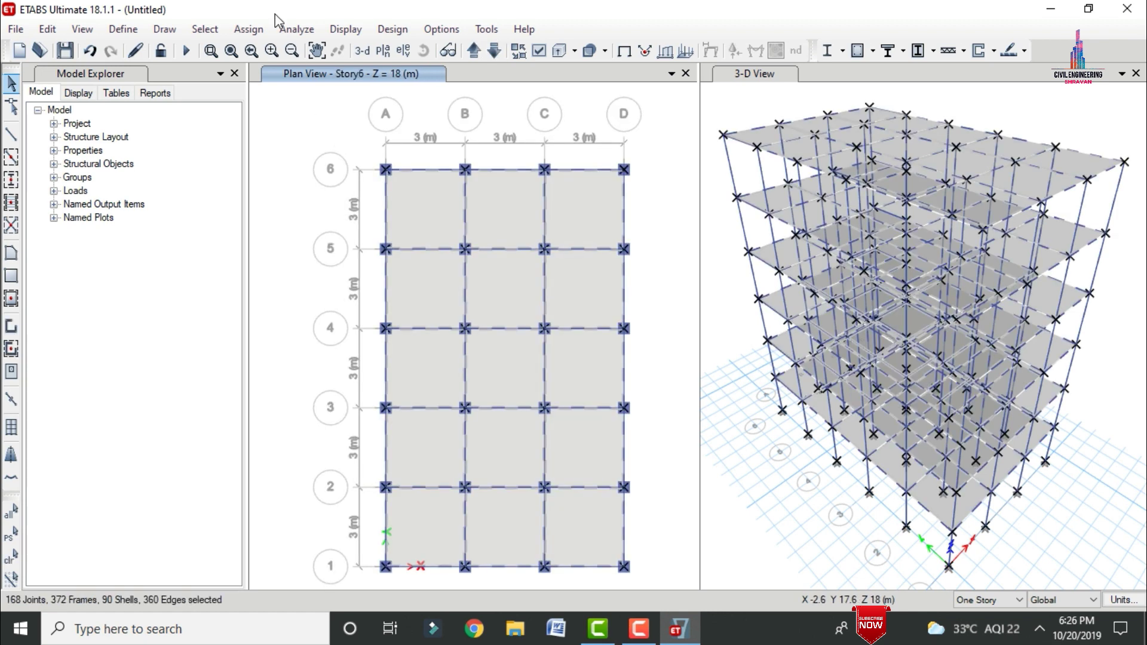
click(244, 29)
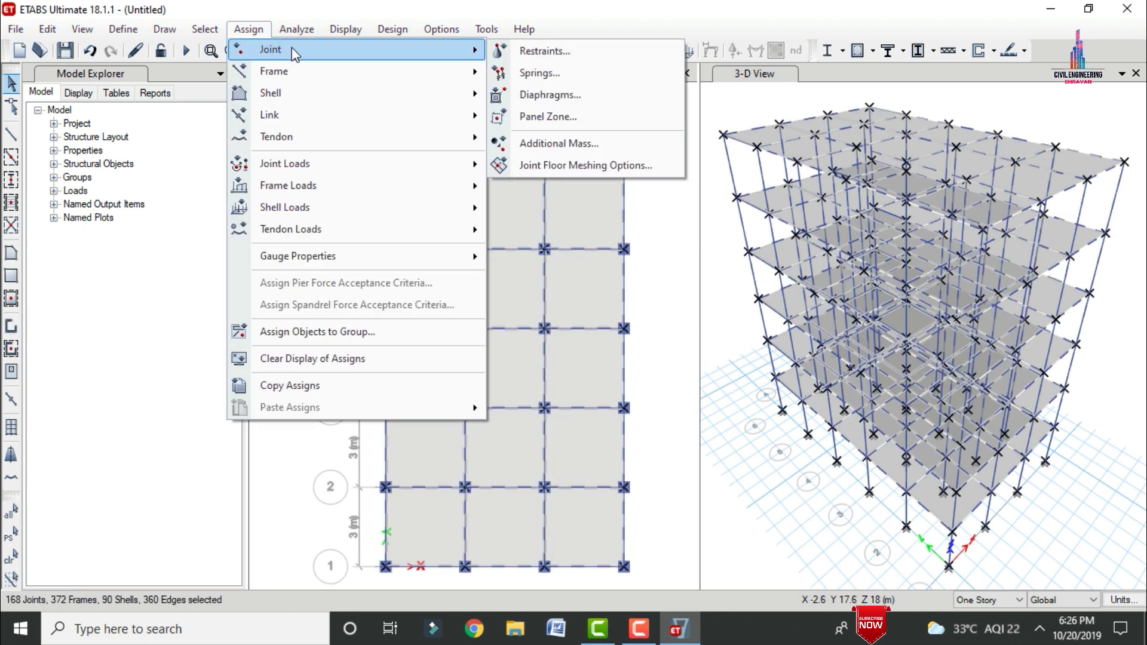
mouse_move(296, 163)
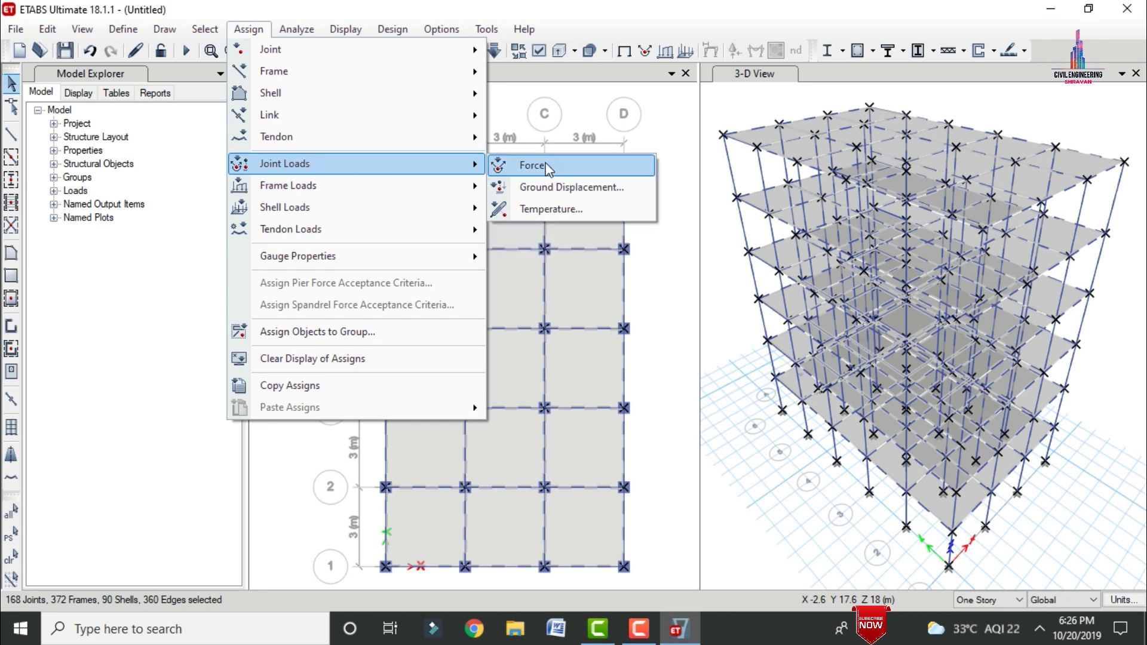
click(545, 162)
click(664, 246)
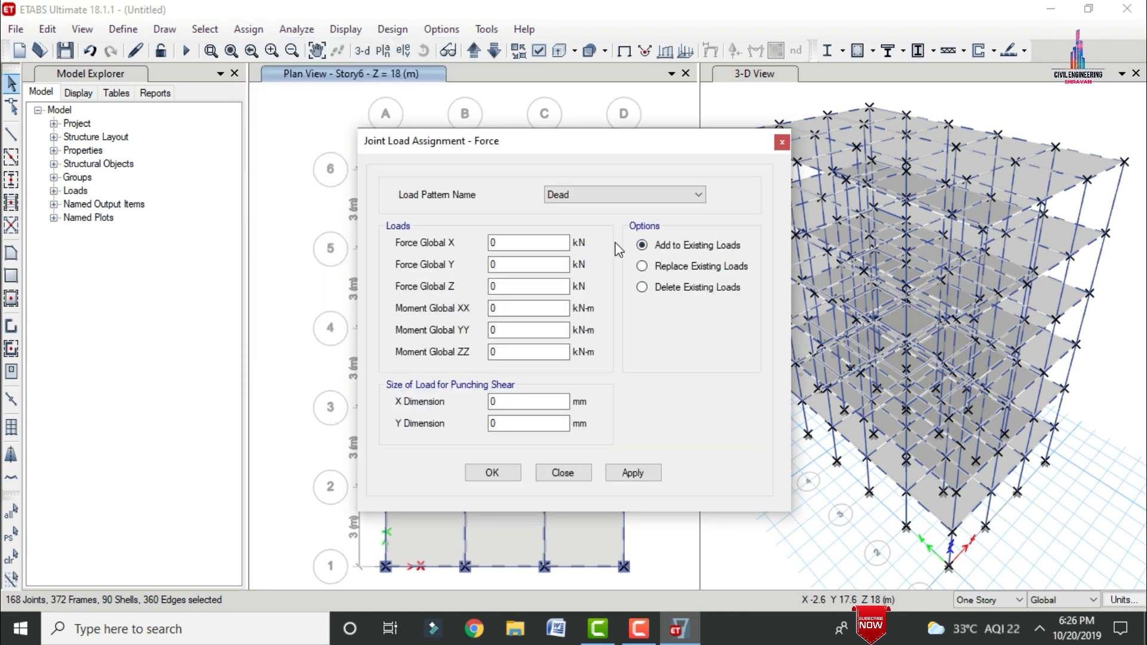
Assign Dead joint loads of 1 kN in global X, Y and Z and 1 kN-m moments about XX, YY and ZZ
double_click(515, 246)
text(1)
key(Tab)
text(1)
key(Tab)
text(1)
key(Tab)
text(1)
key(Tab)
text(1)
key(Tab)
text(1)
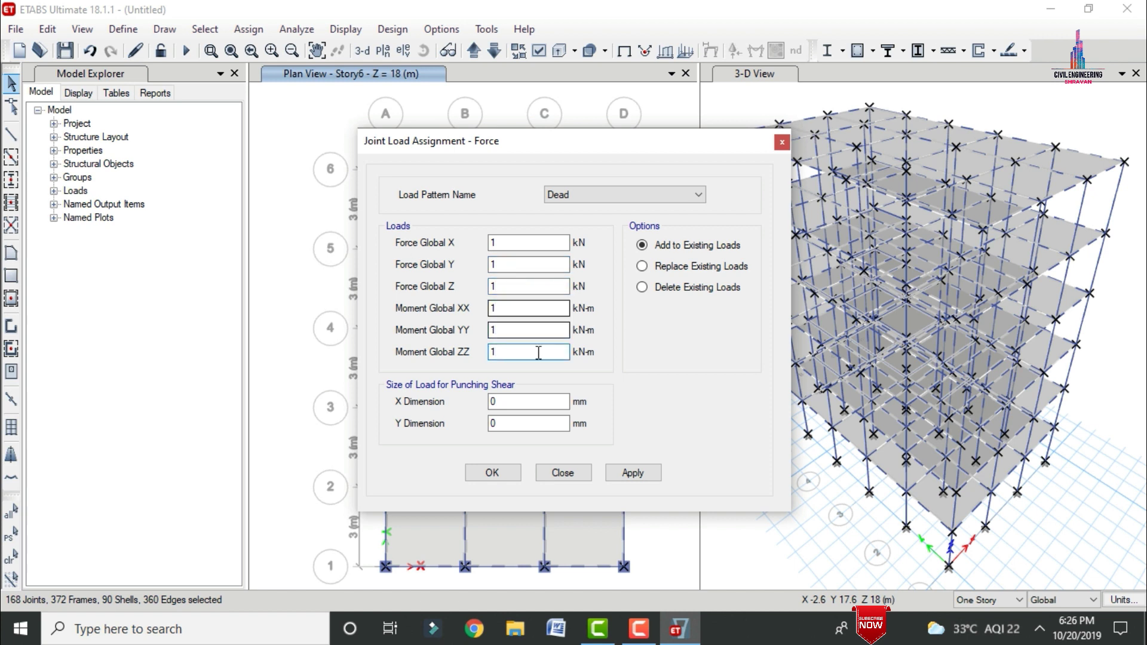
click(616, 472)
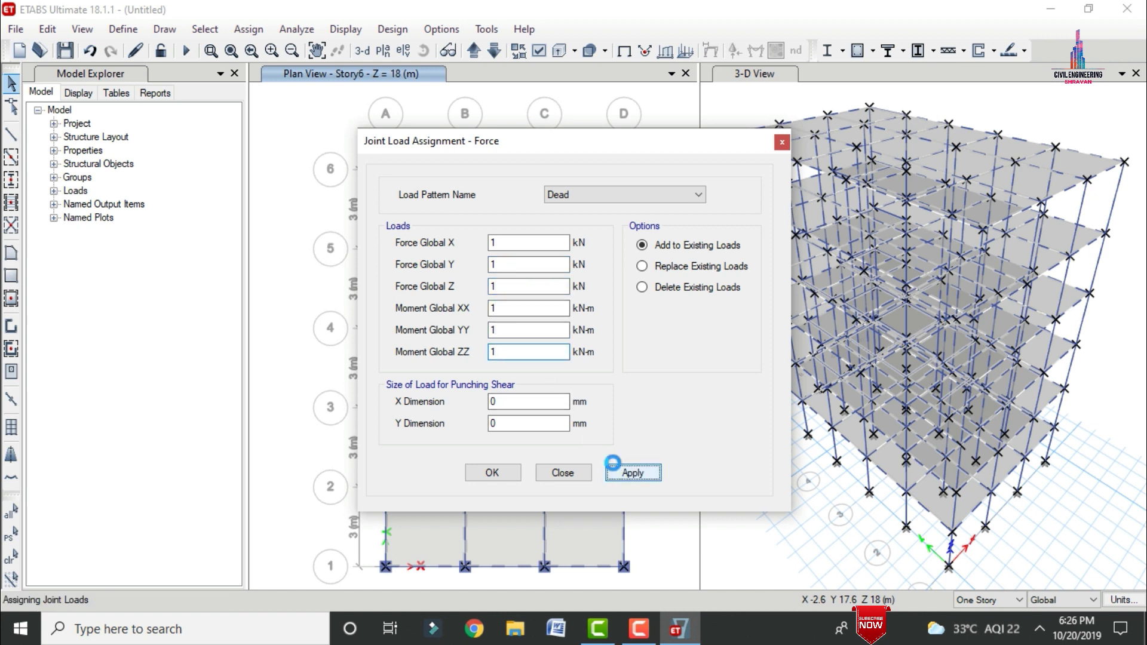
click(494, 473)
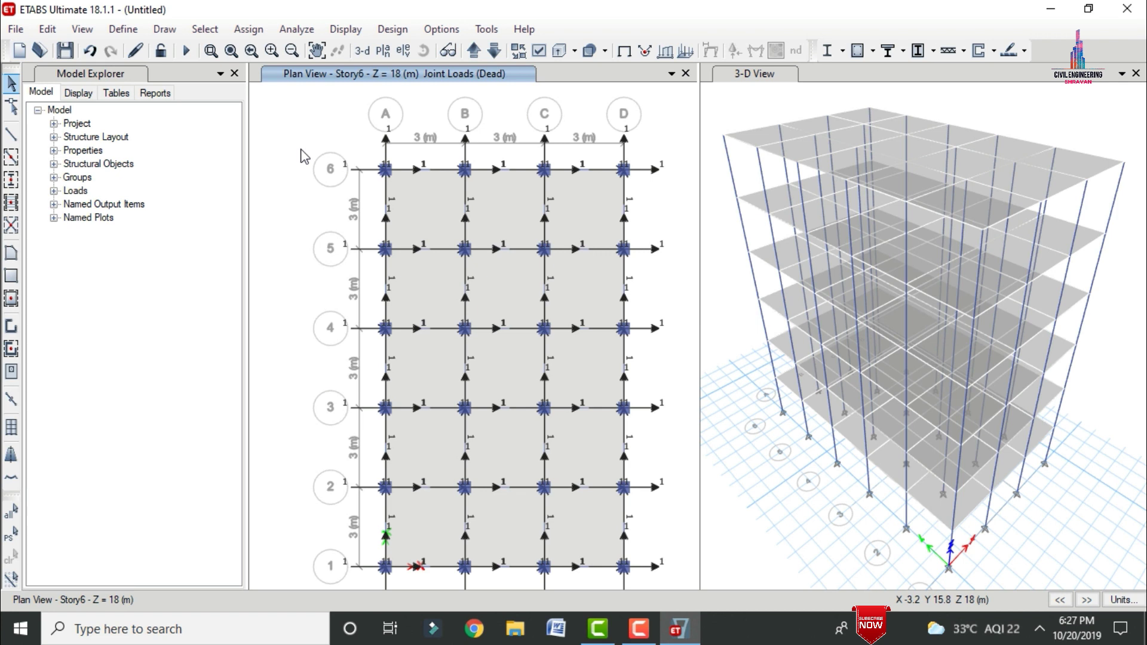
Select all frames that use the B0.35X0.35 section property
click(204, 29)
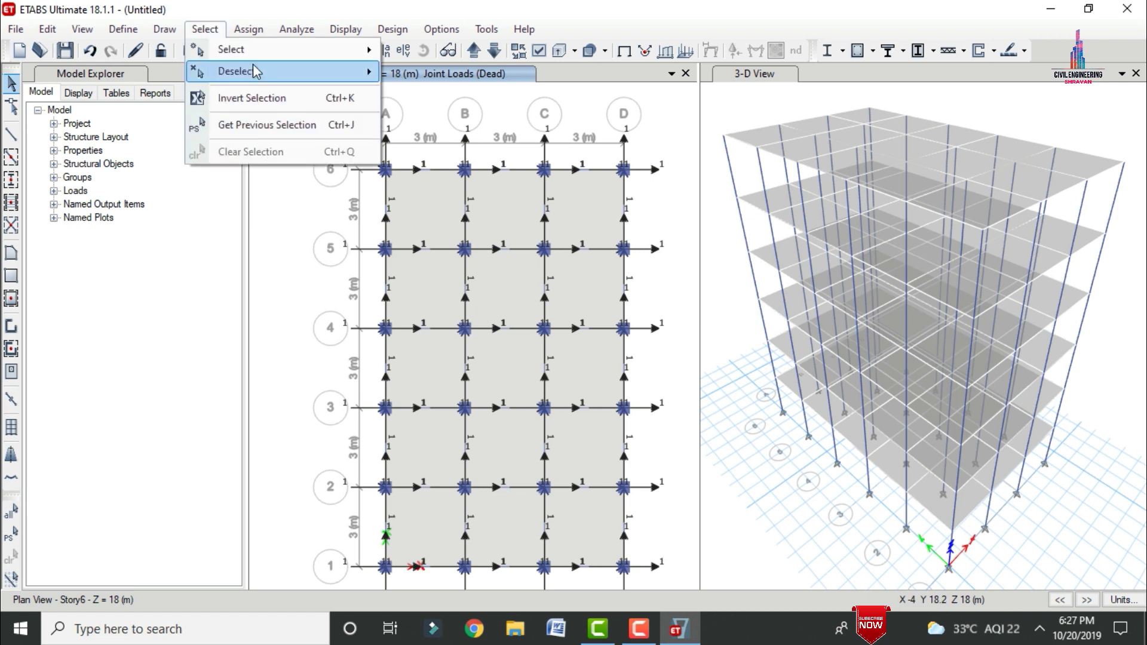
mouse_move(248, 52)
mouse_move(457, 197)
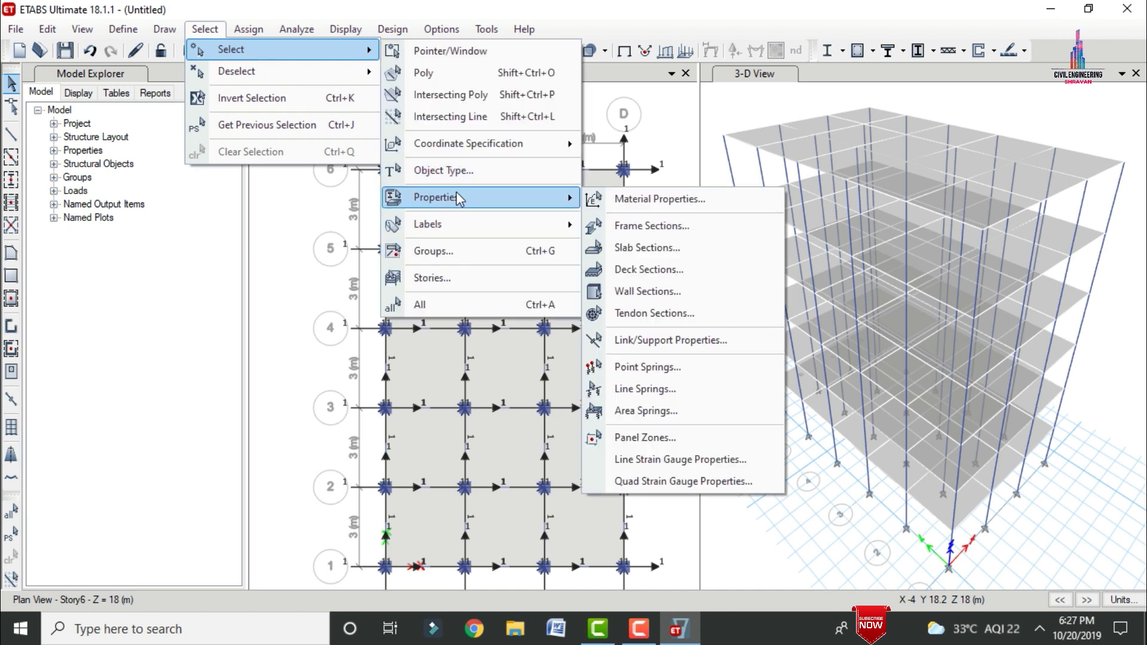
click(625, 226)
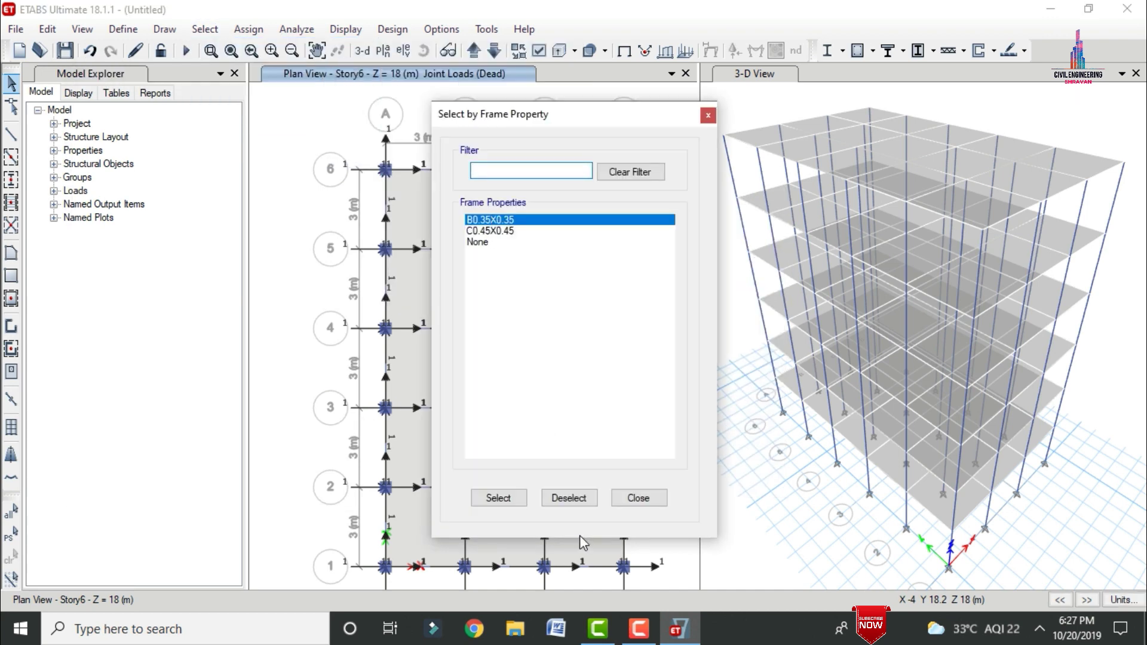
click(498, 498)
click(638, 497)
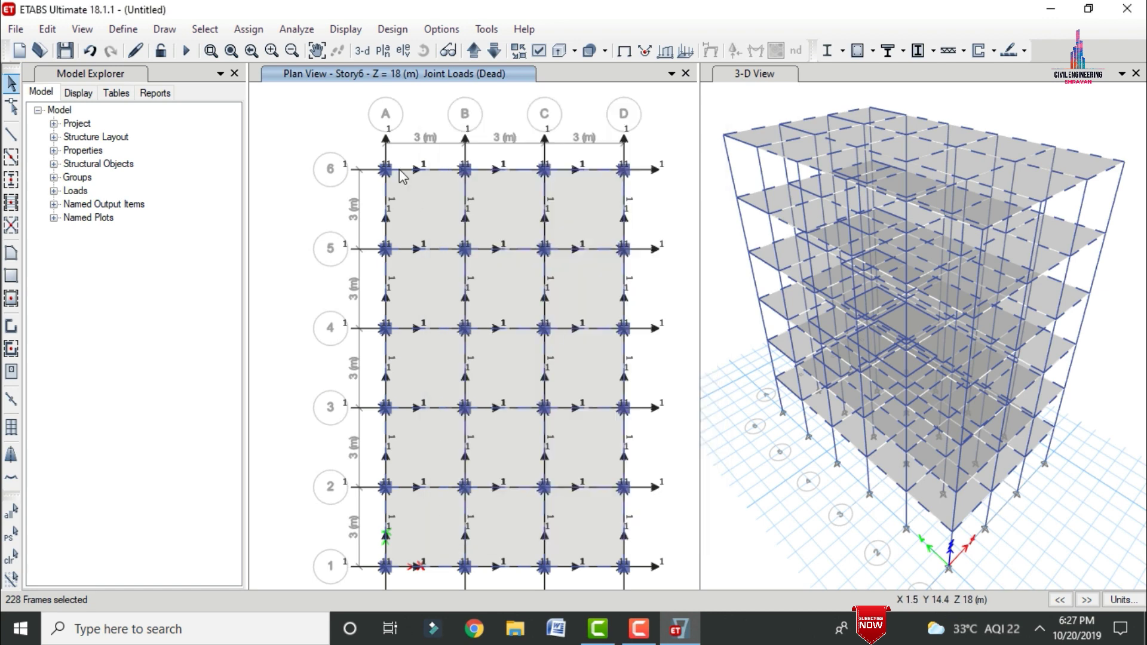
Add a uniform Dead gravity load of 13.8 kN/m to the selected beams
click(255, 32)
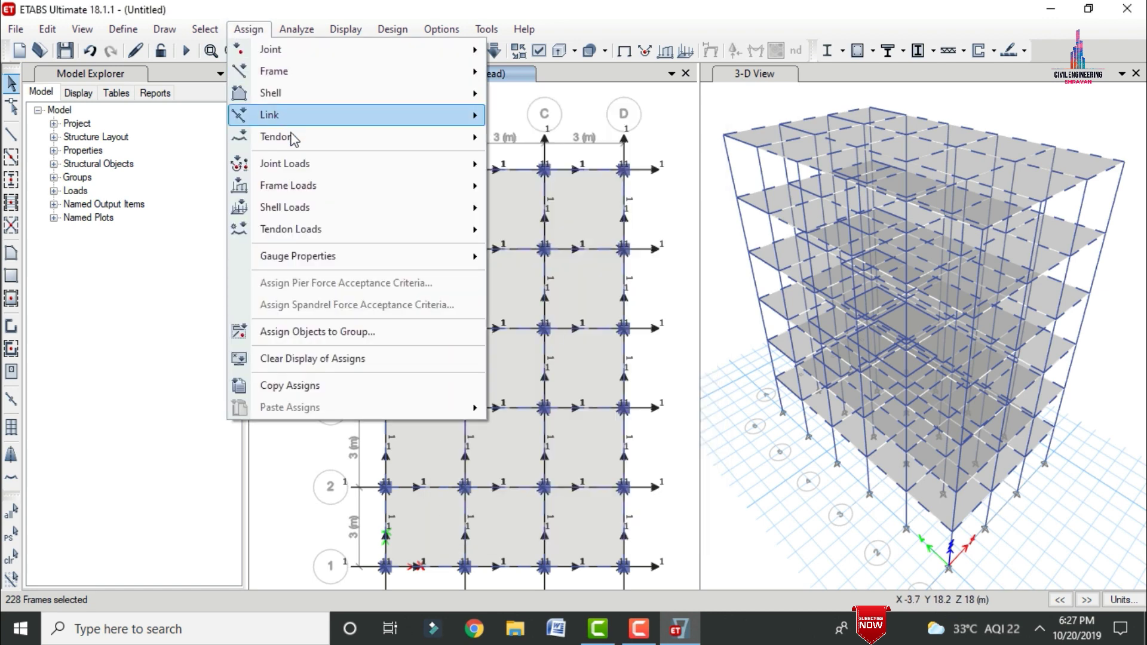
mouse_move(302, 185)
click(579, 209)
click(681, 265)
double_click(442, 448)
text(13.8)
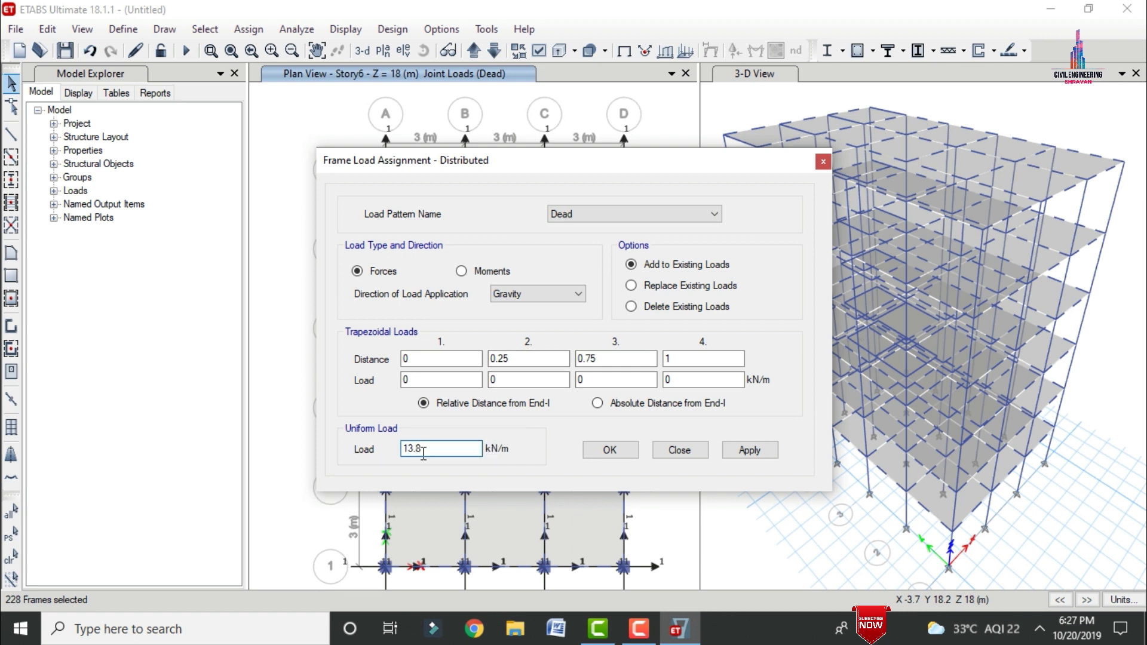
click(752, 451)
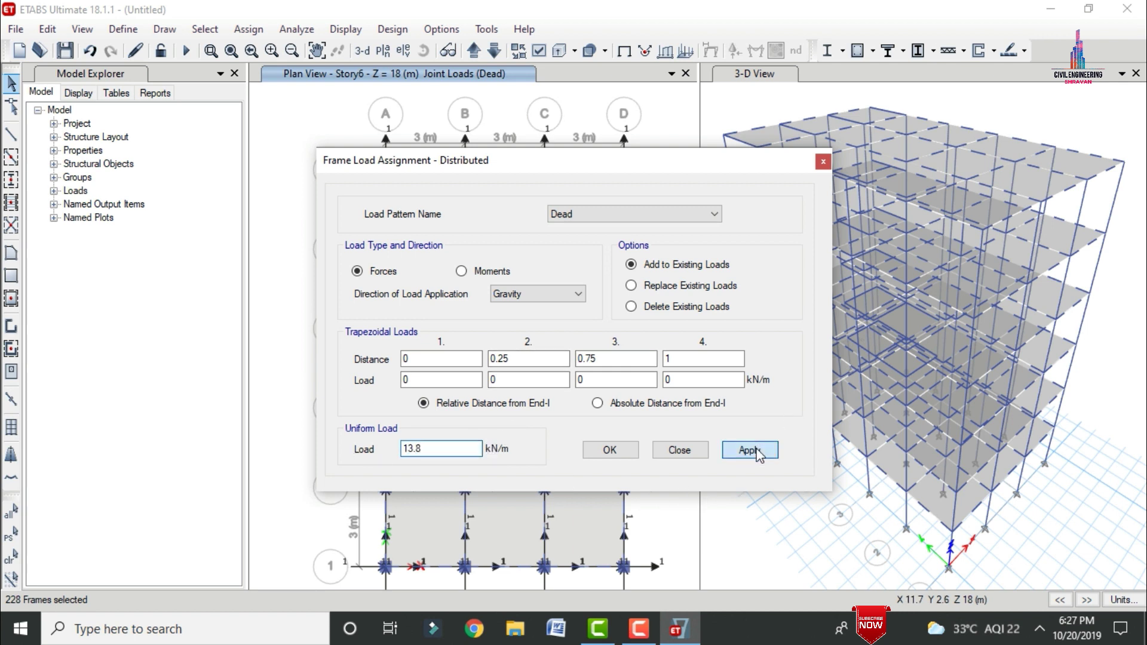
click(629, 451)
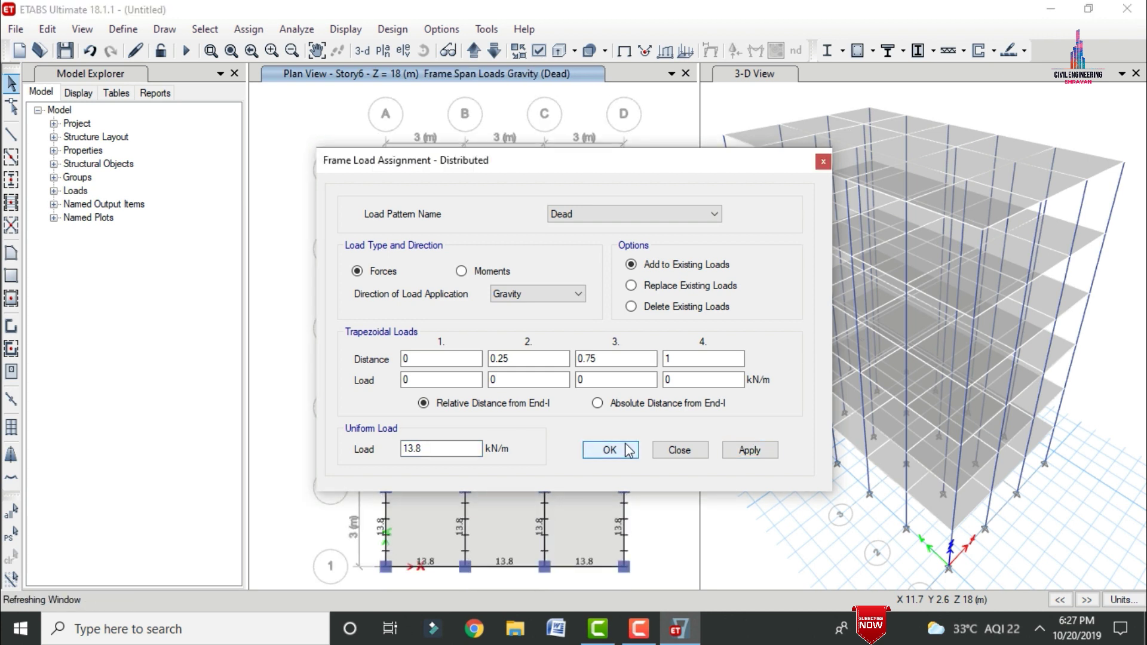
Reselect the beams and add a further 7.5 kN/m uniform Dead gravity load to their existing loads
click(9, 540)
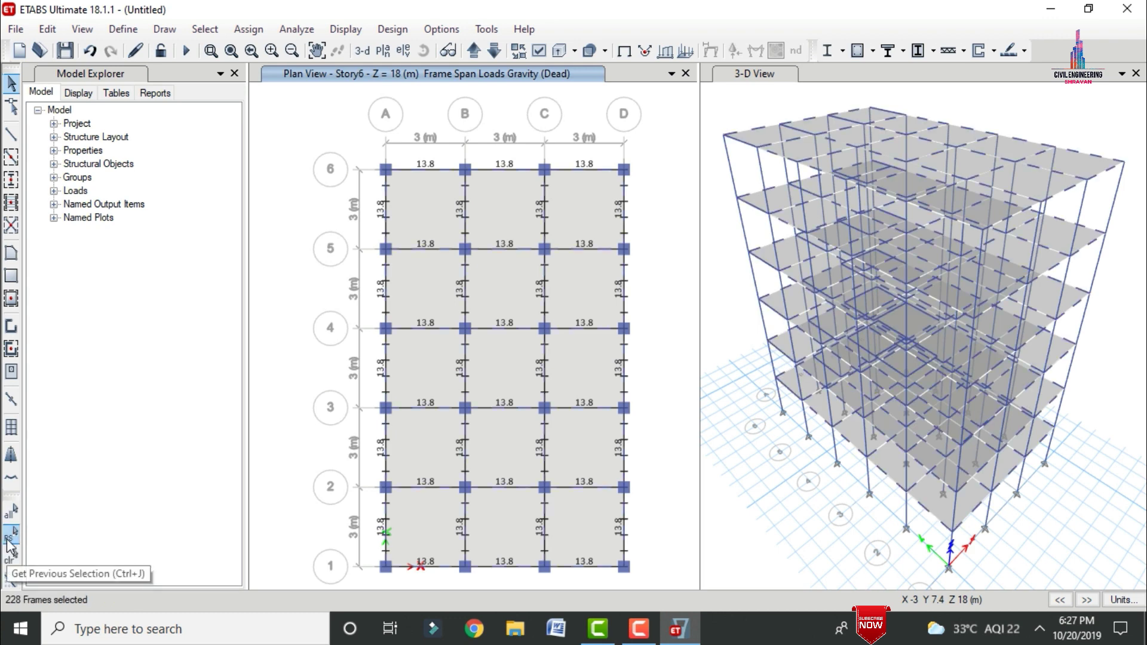
click(248, 29)
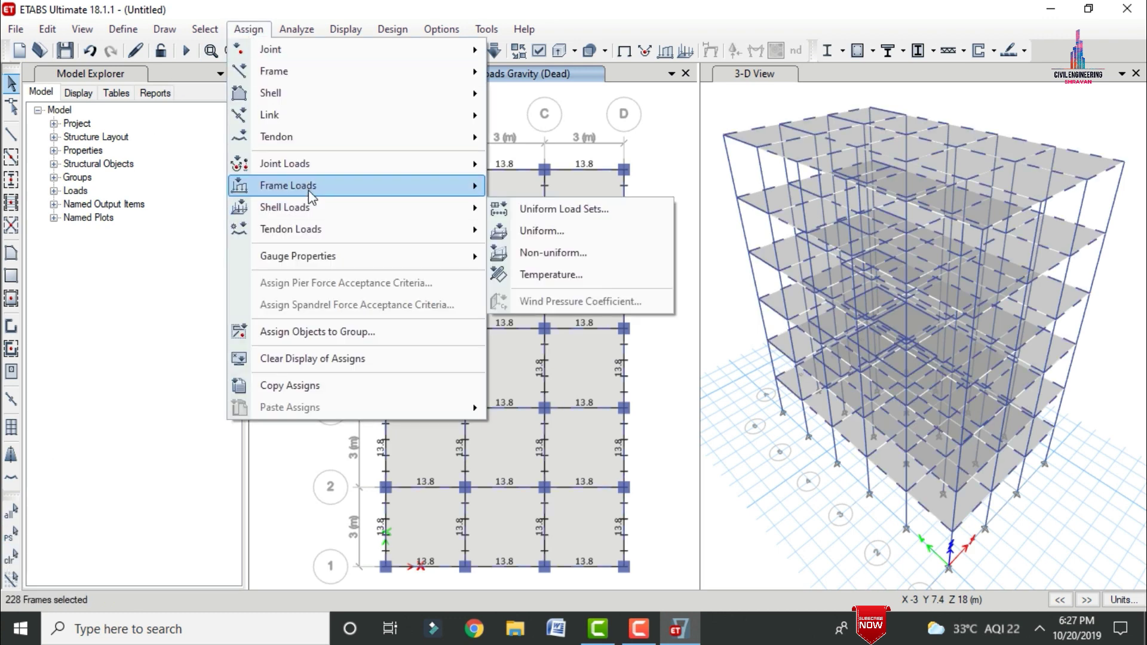
mouse_move(310, 196)
click(547, 209)
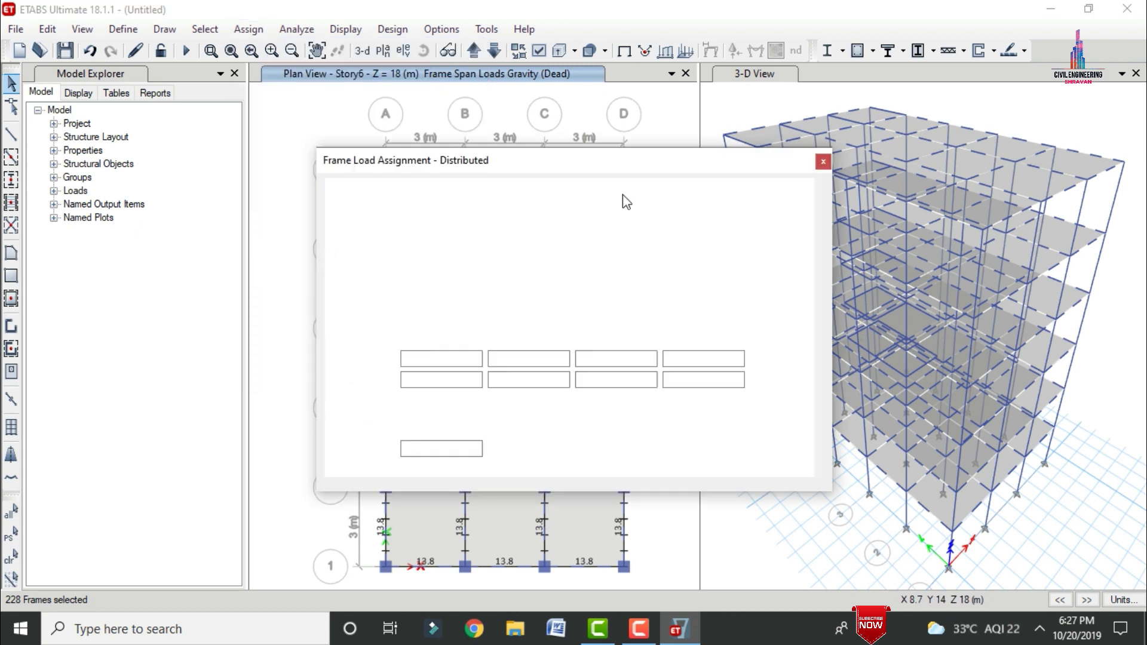
click(650, 265)
double_click(458, 448)
text(7.5)
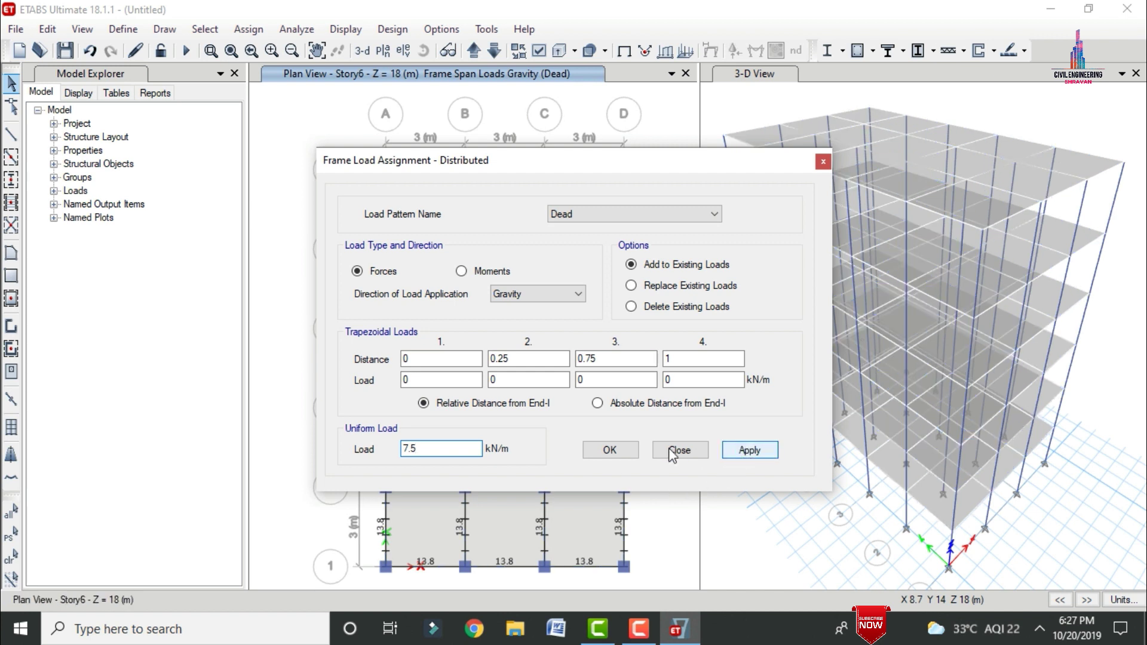
click(628, 449)
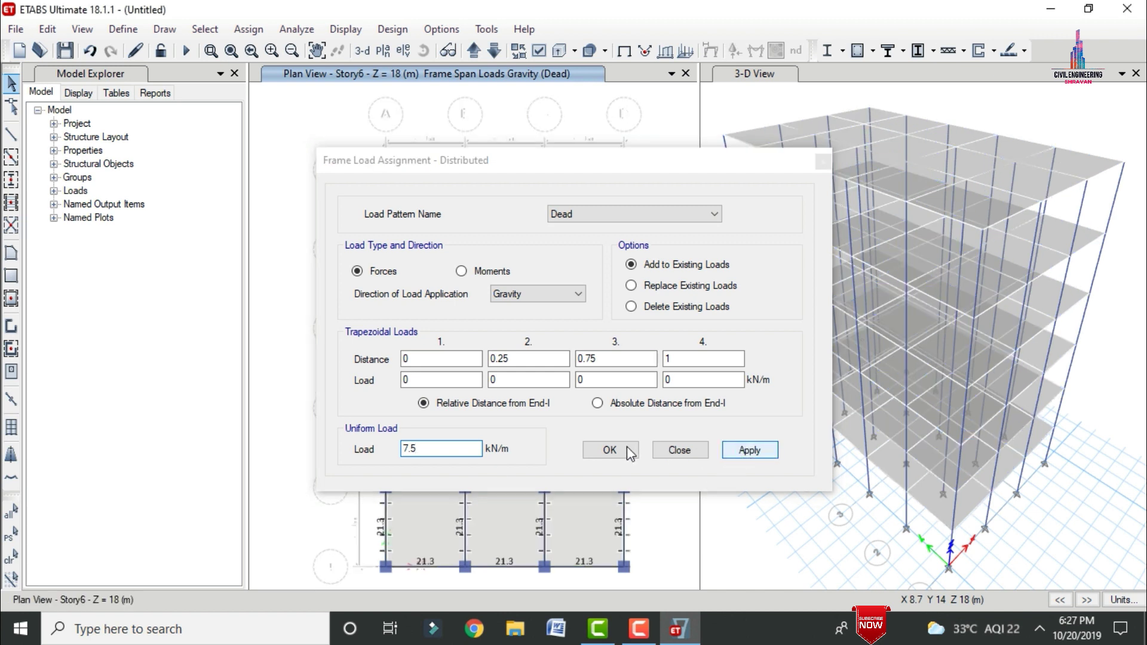
click(610, 451)
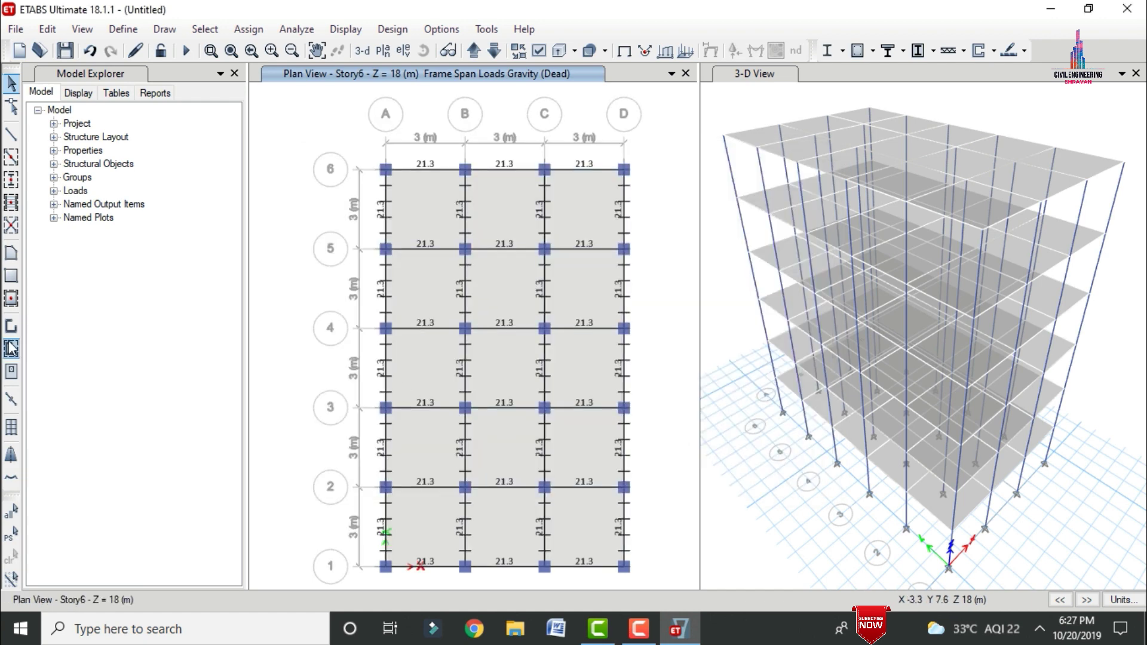
Reselect the beams and replace their existing loads with a uniform Dead gravity load of 3 kN/m
click(12, 536)
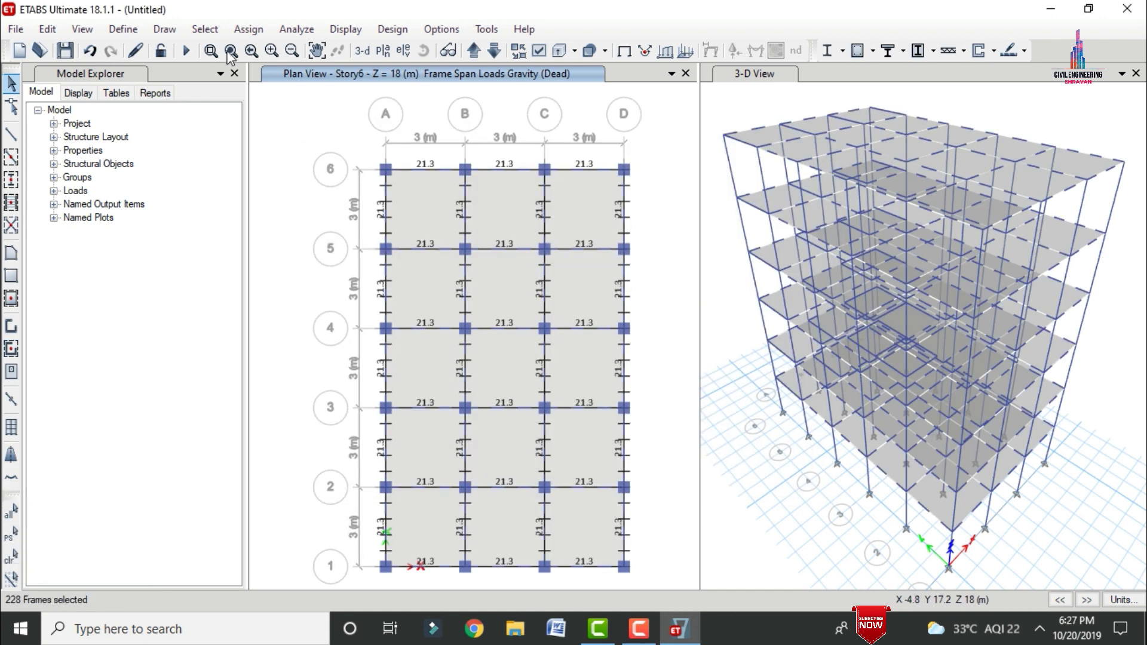
click(248, 29)
mouse_move(288, 185)
click(582, 207)
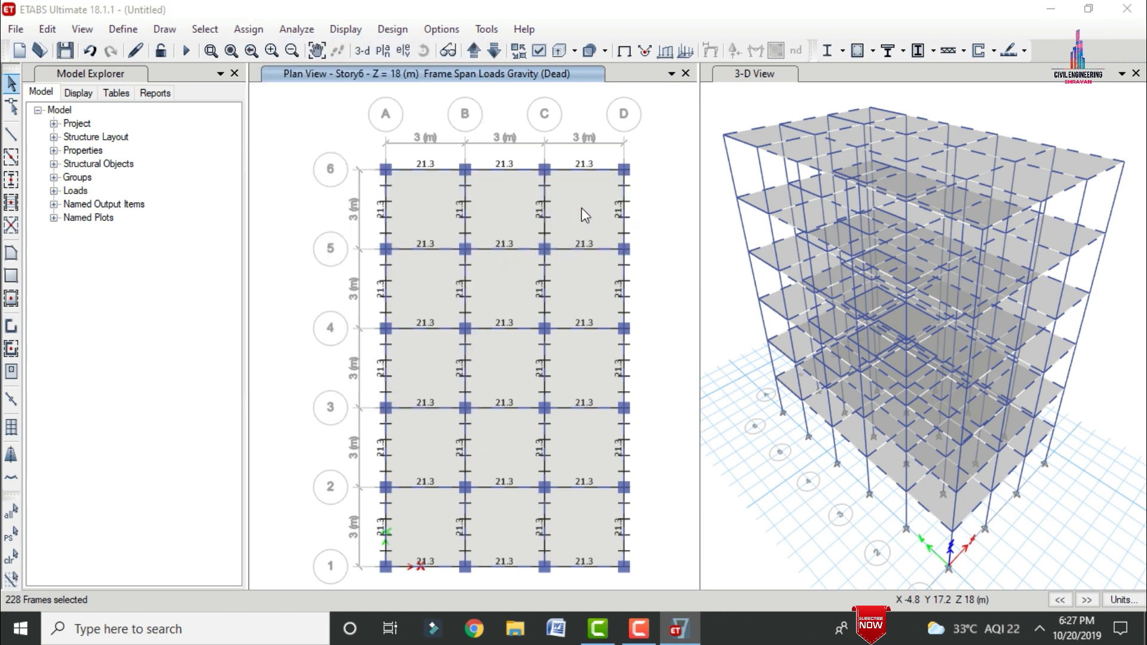
double_click(458, 445)
text(3)
click(750, 451)
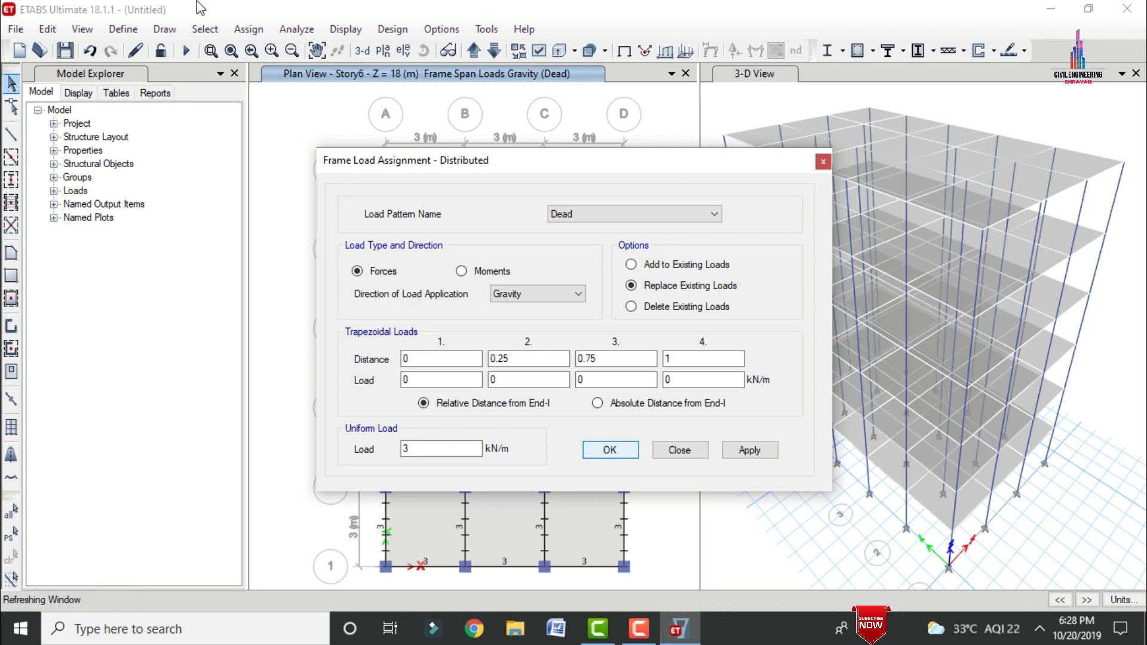
Select all slabs that use the S150 section property
click(204, 30)
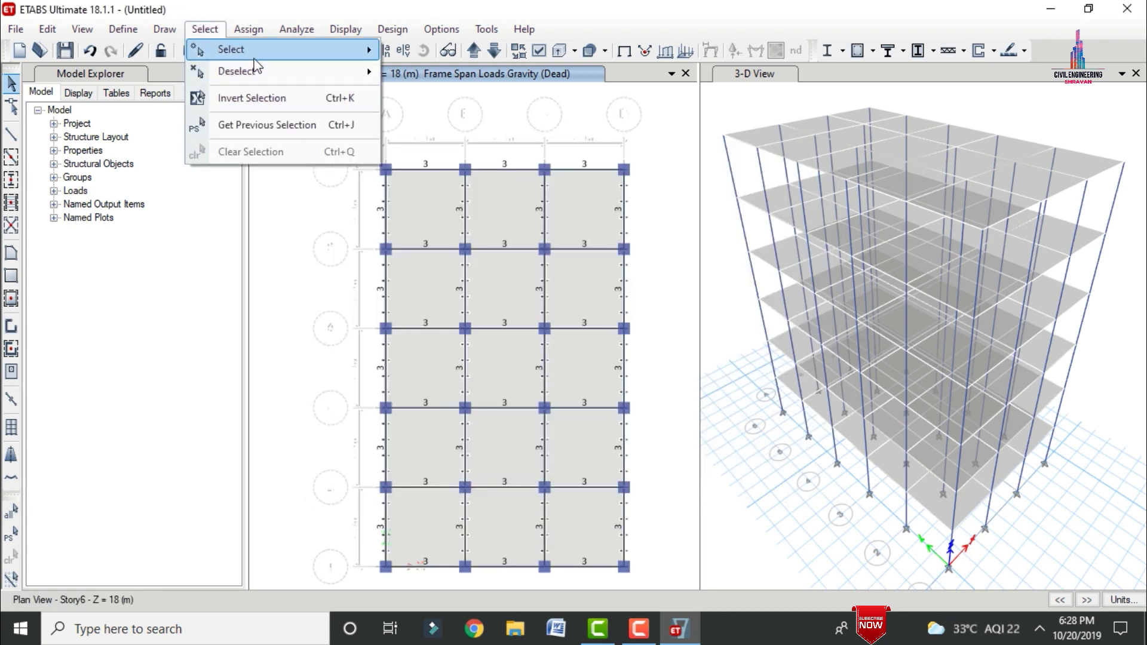
mouse_move(282, 52)
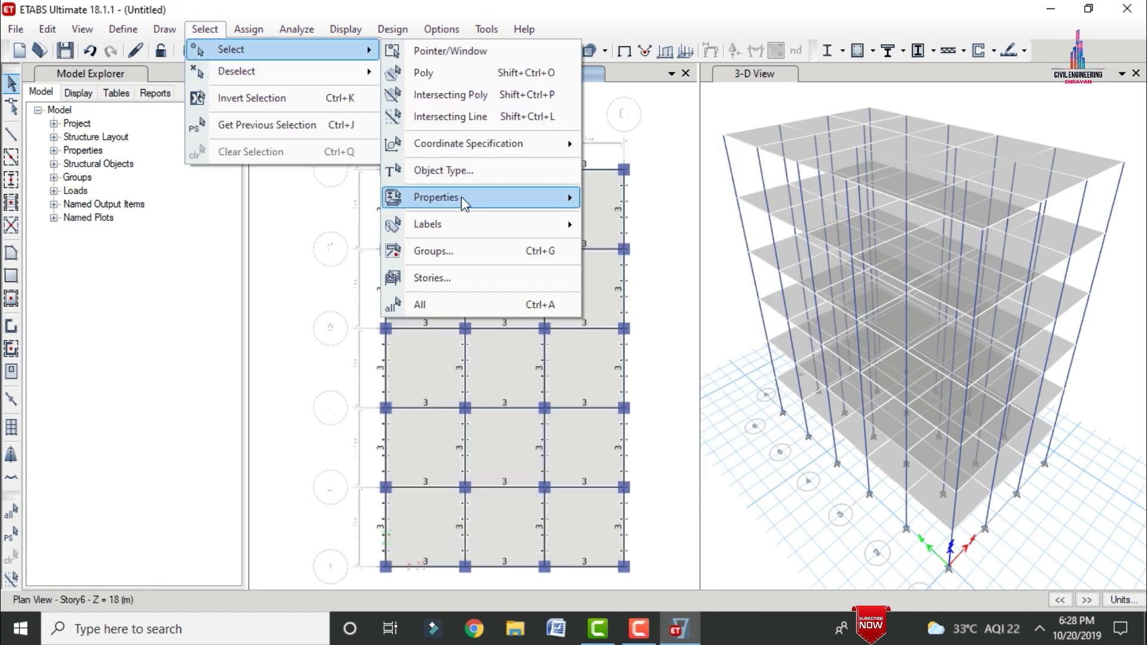
mouse_move(461, 196)
click(634, 250)
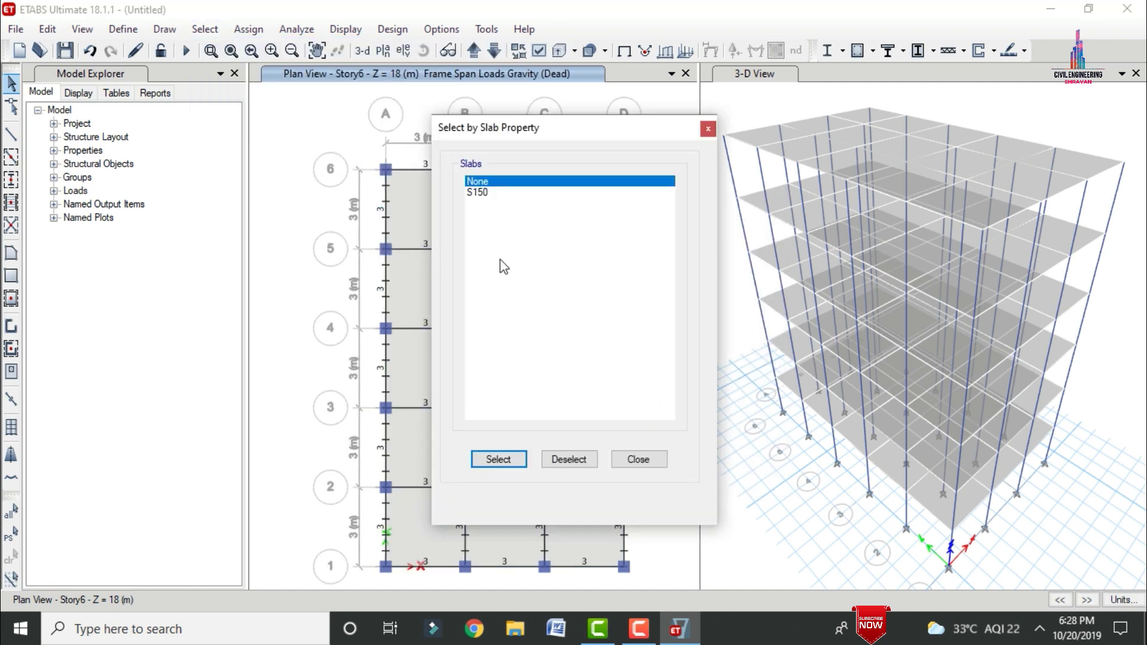
click(478, 192)
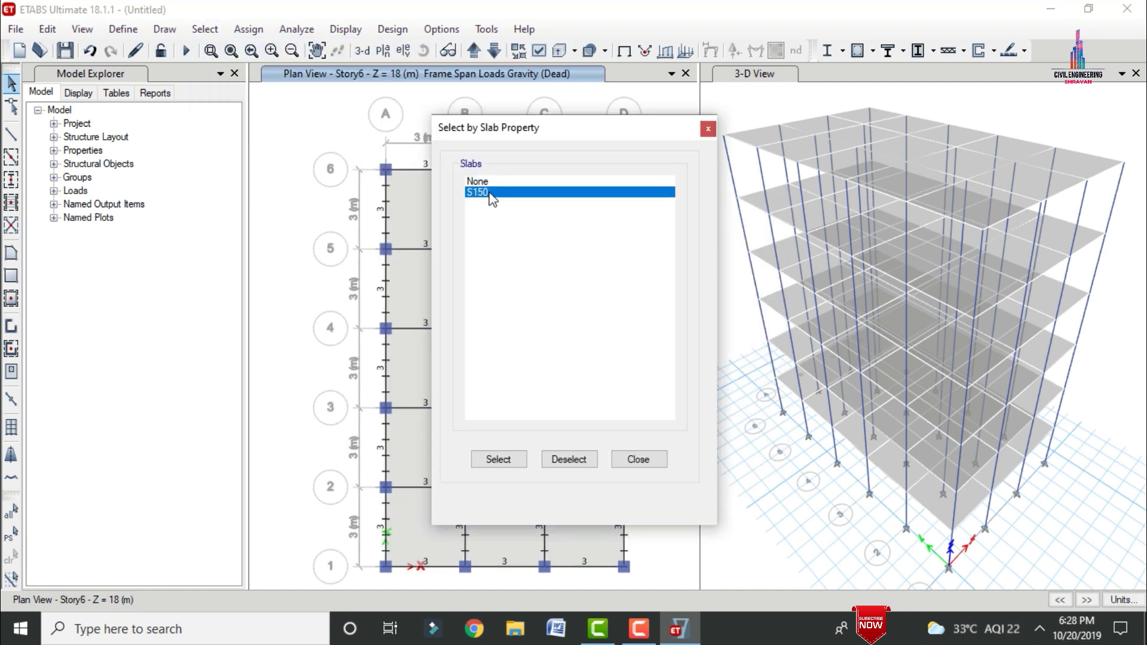
click(496, 460)
click(652, 461)
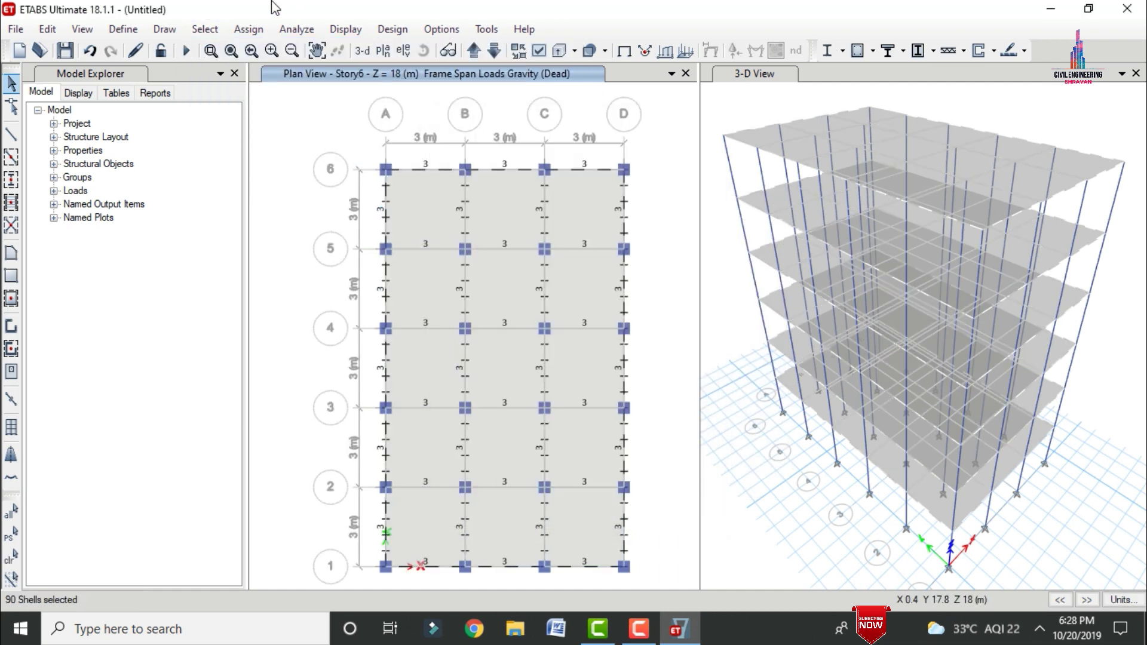
Add a uniform Dead gravity load of 1.5 kN/m² to the selected slabs
click(249, 28)
mouse_move(302, 207)
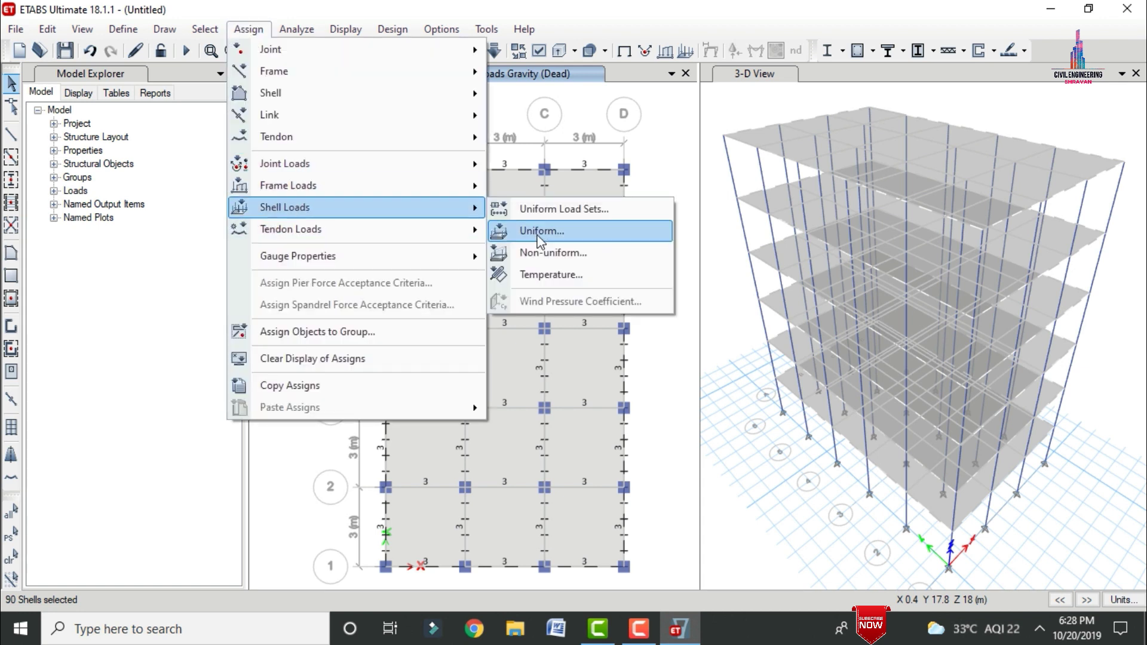
click(533, 233)
click(669, 316)
double_click(526, 319)
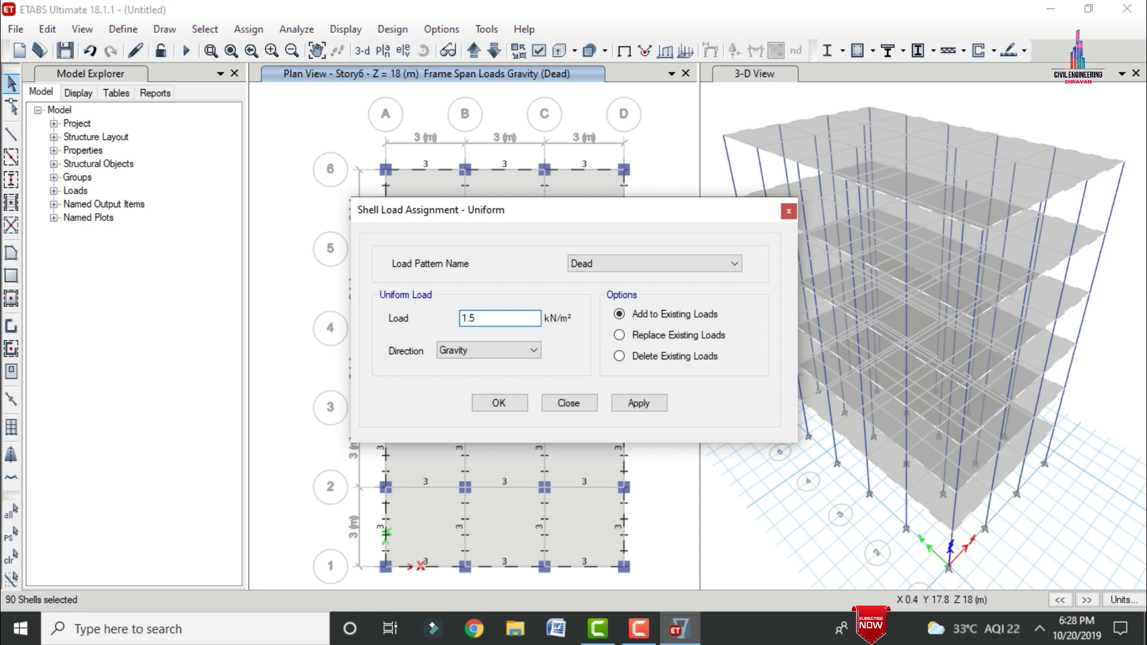
click(637, 403)
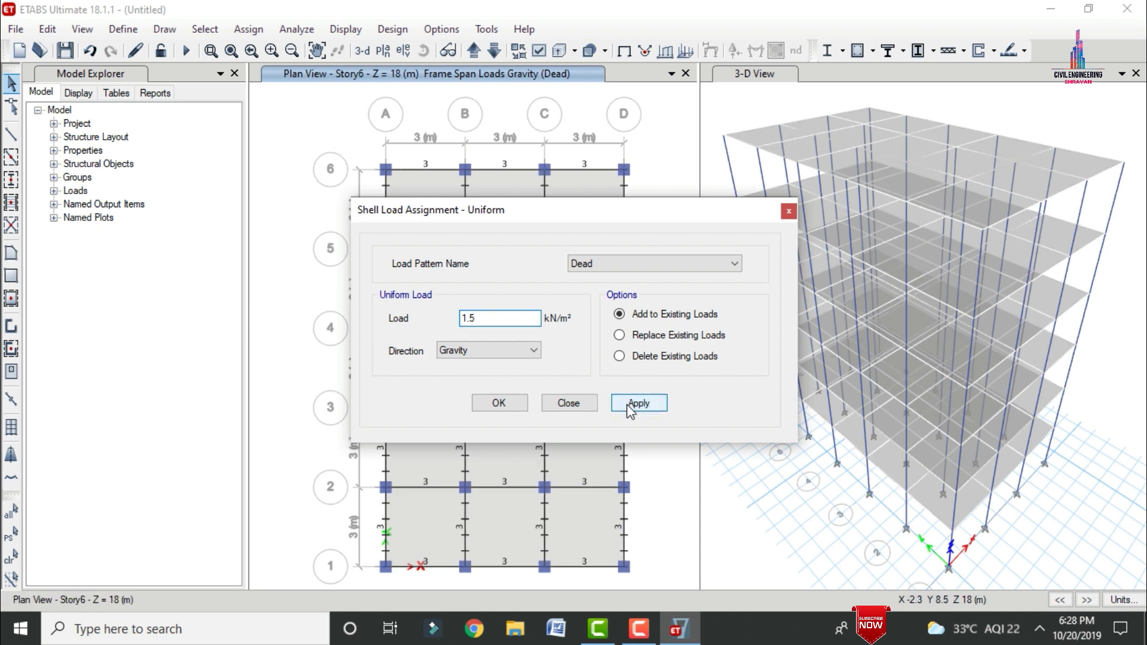
click(498, 404)
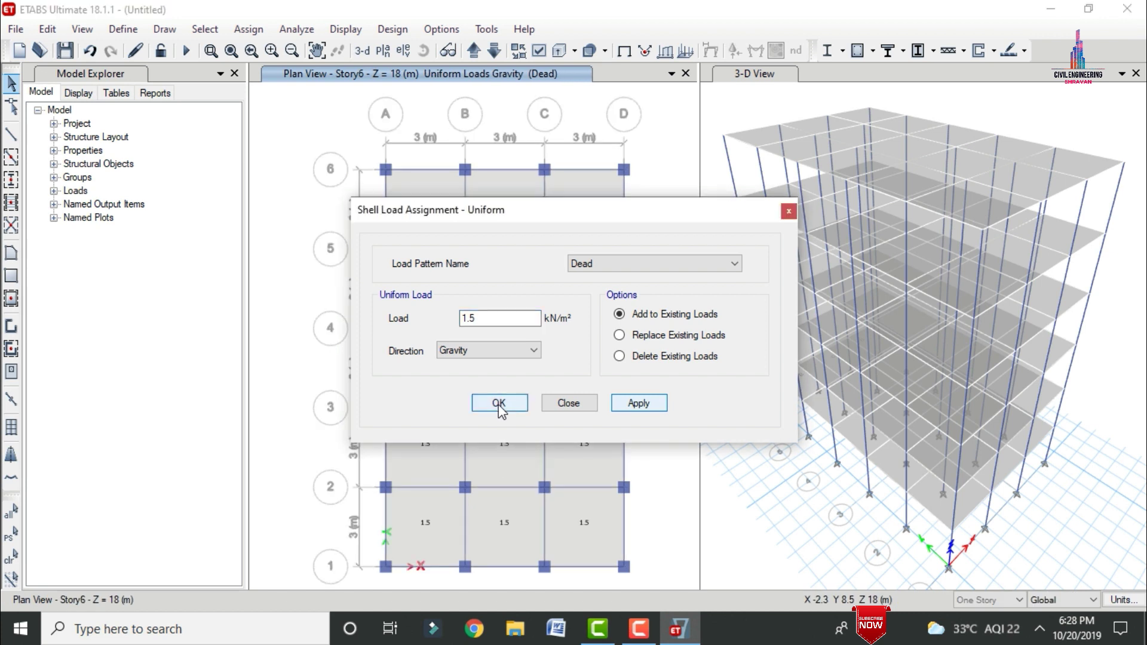
click(499, 404)
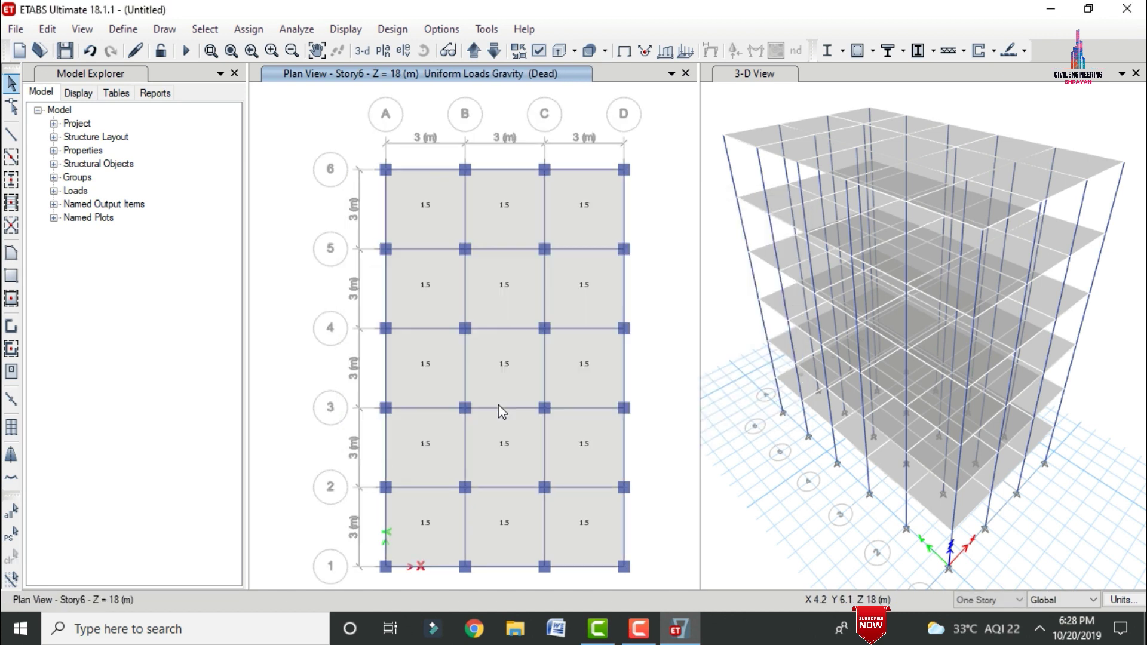
Reselect every S150 slab by restoring the previous selection and selecting by slab section property
click(10, 533)
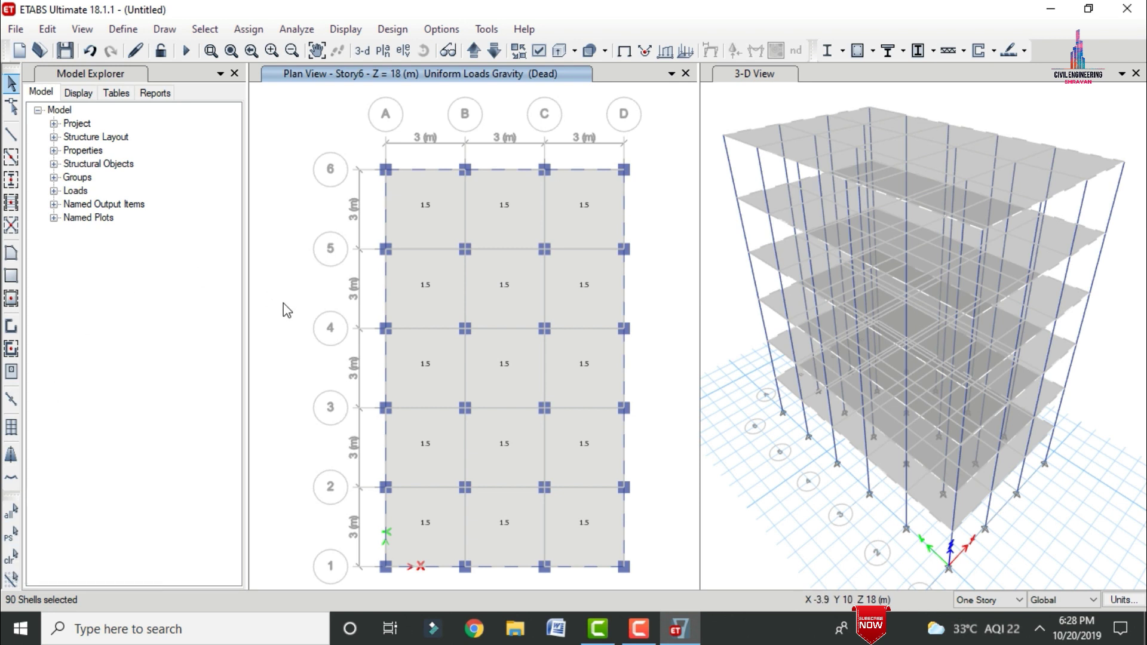
click(197, 31)
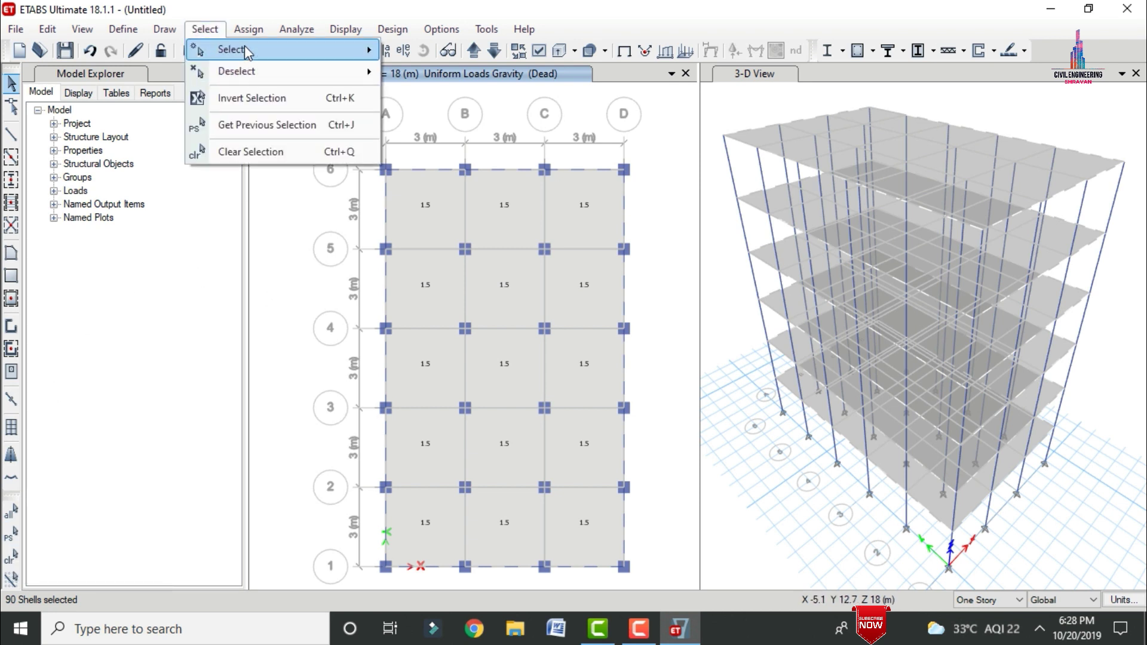
mouse_move(227, 47)
mouse_move(486, 197)
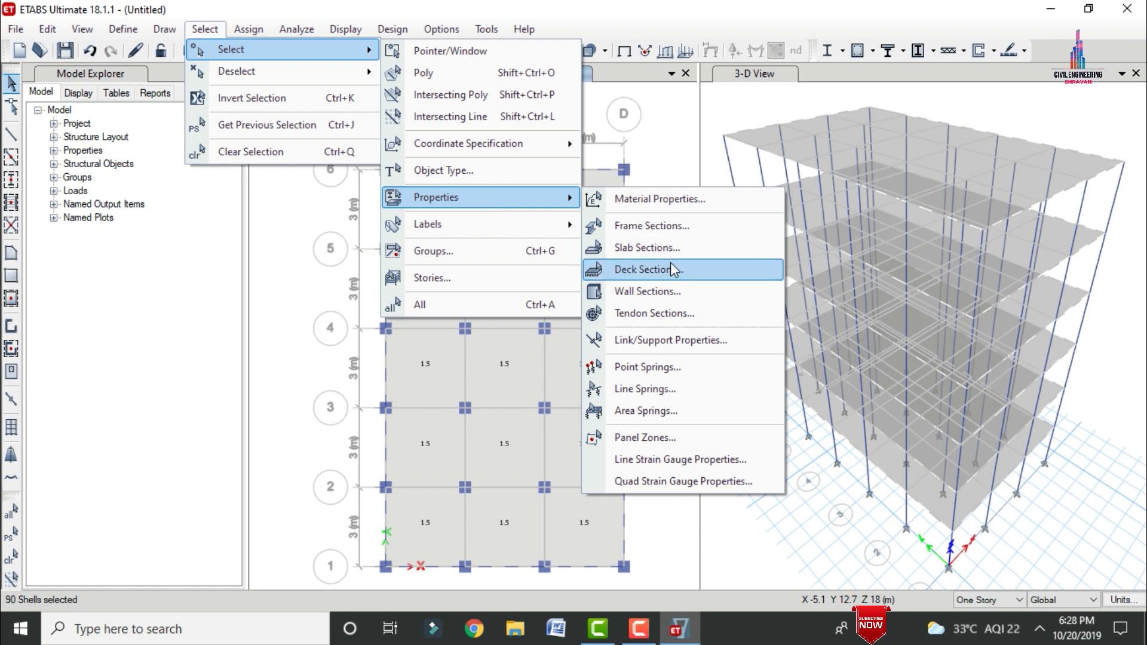
click(663, 251)
click(490, 192)
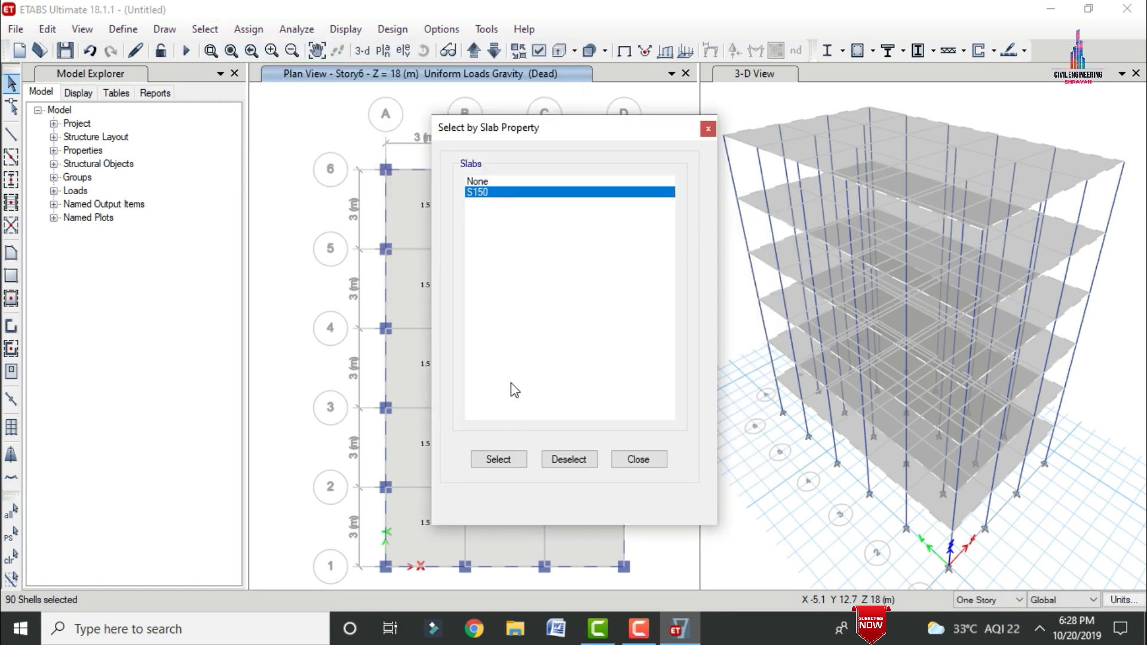
click(508, 463)
click(632, 460)
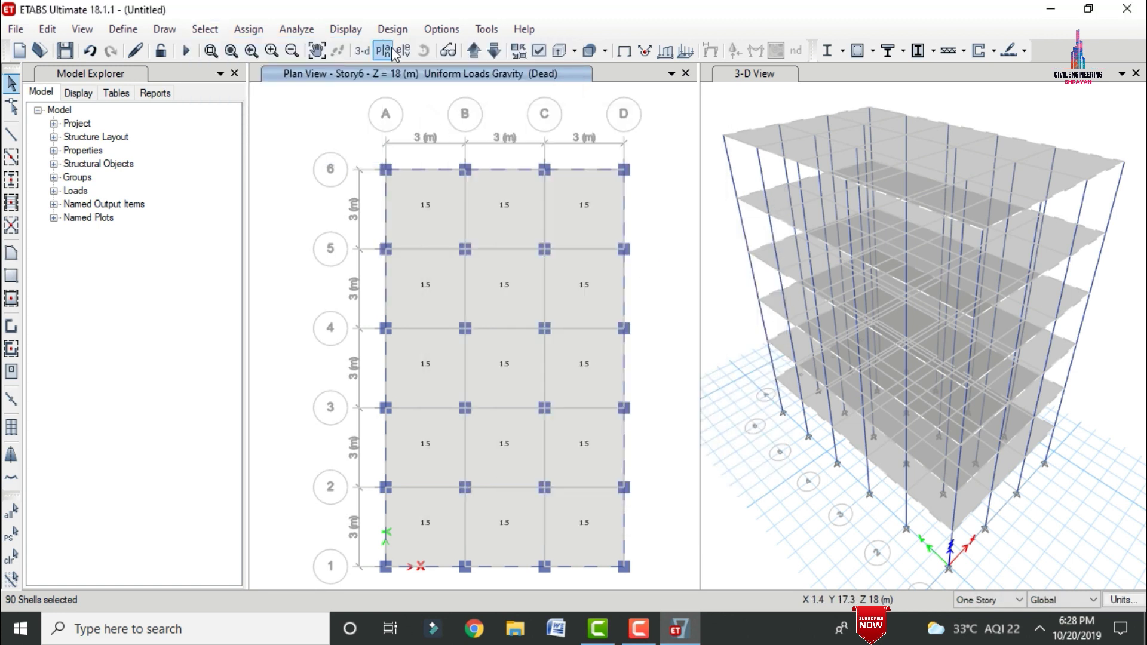
Add a uniform Live gravity load of 3 kN/m² to the selected slabs' existing loads
click(251, 30)
mouse_move(358, 207)
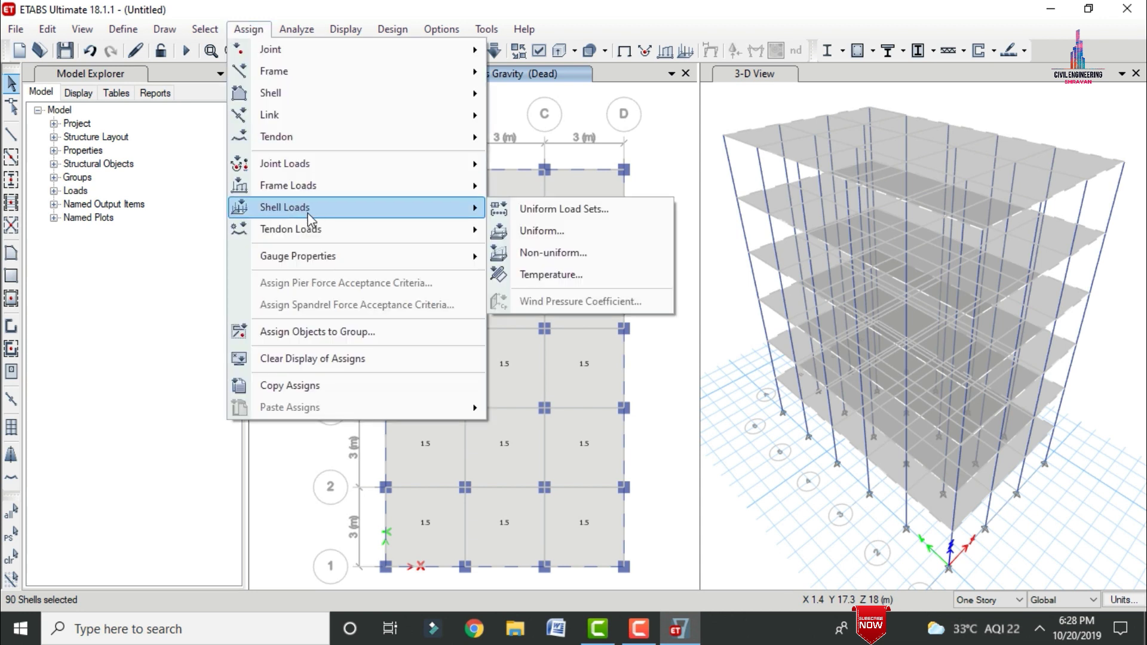
click(564, 232)
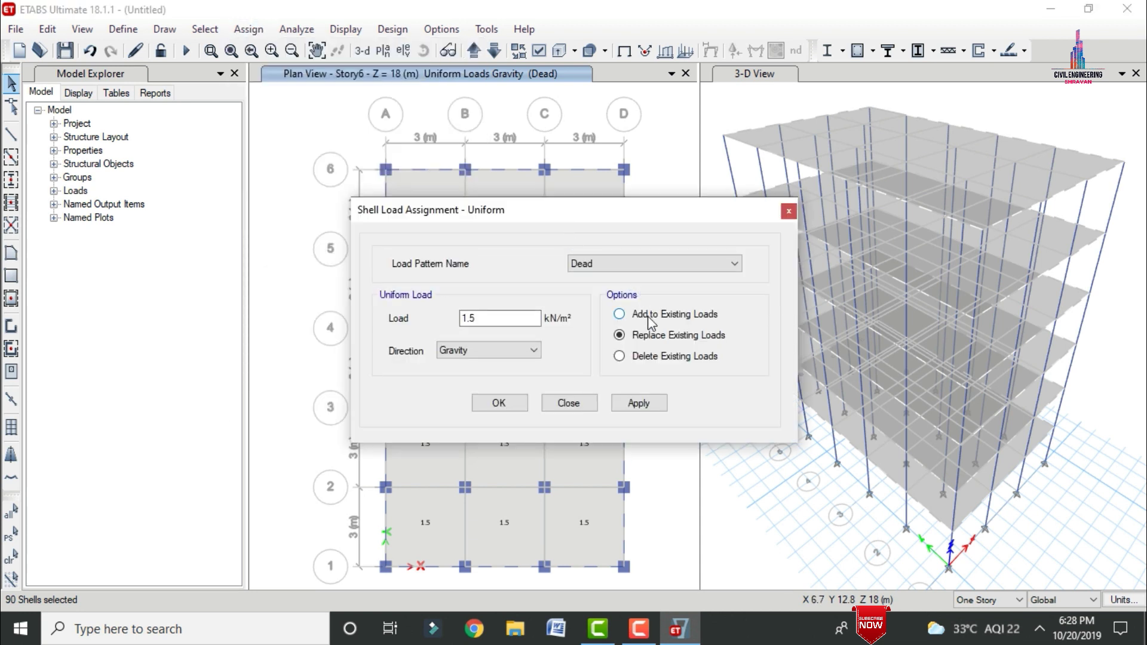
click(609, 266)
click(598, 289)
key(Tab)
text(3)
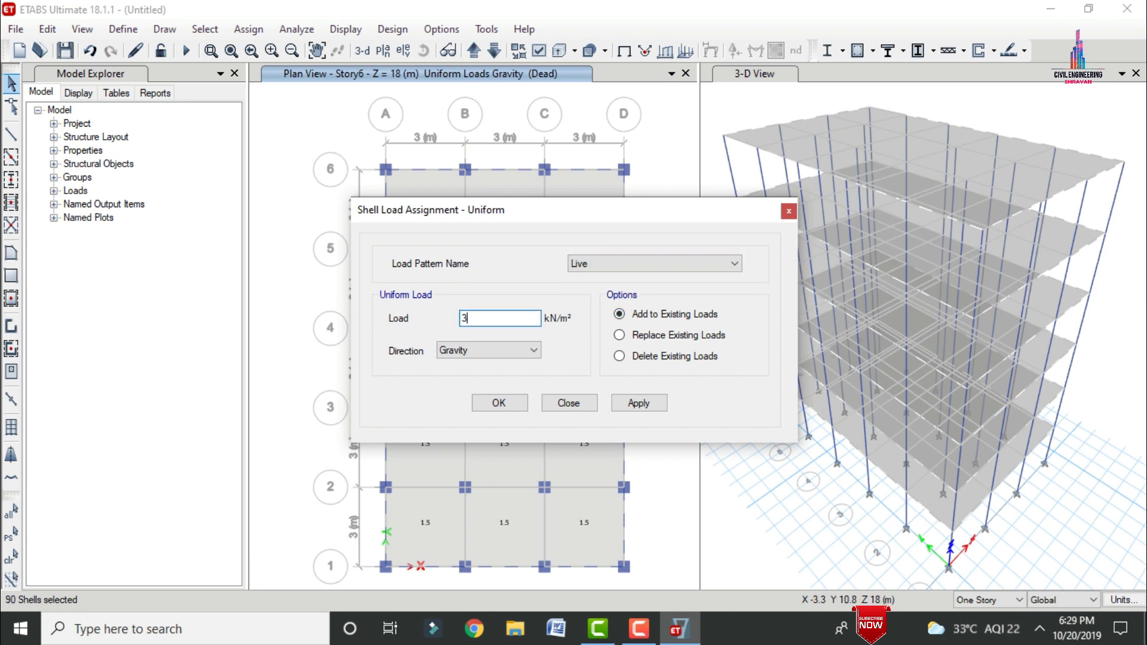
click(656, 404)
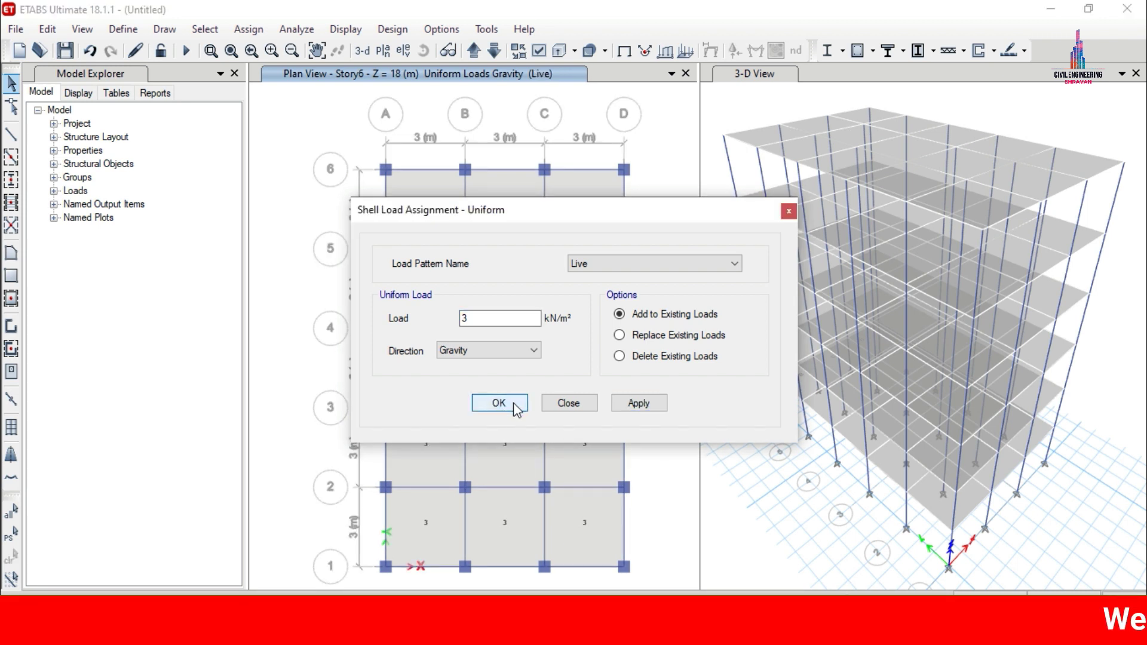
key(Return)
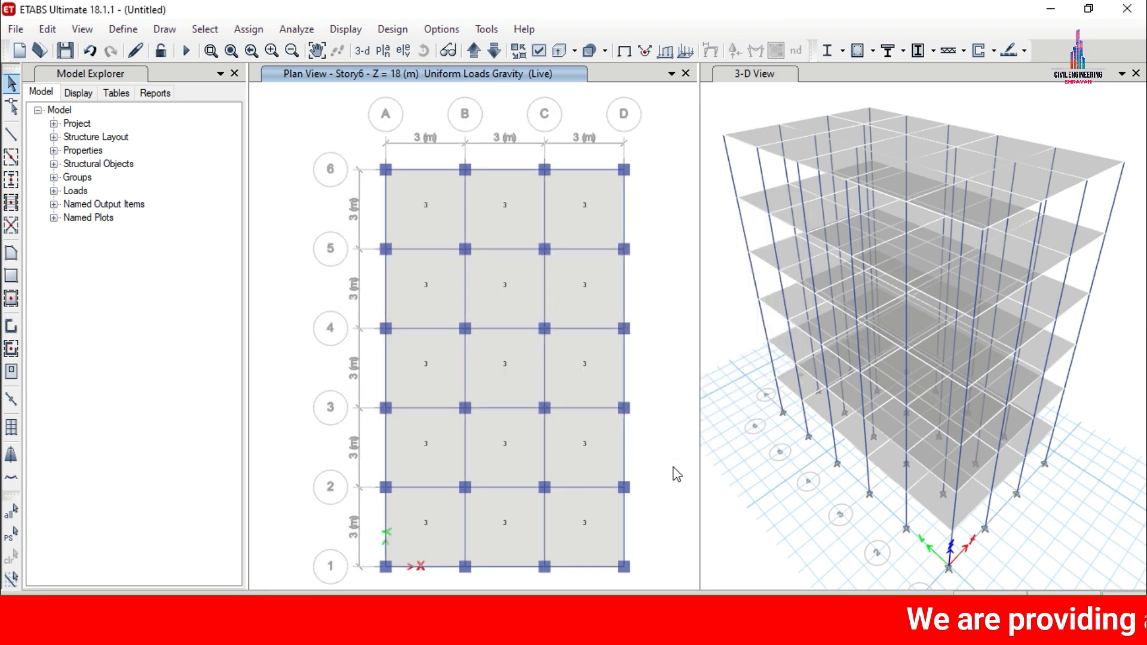
Show the Base plan, select all its joints and assign fixed restraints in all translations and rotations
click(475, 51)
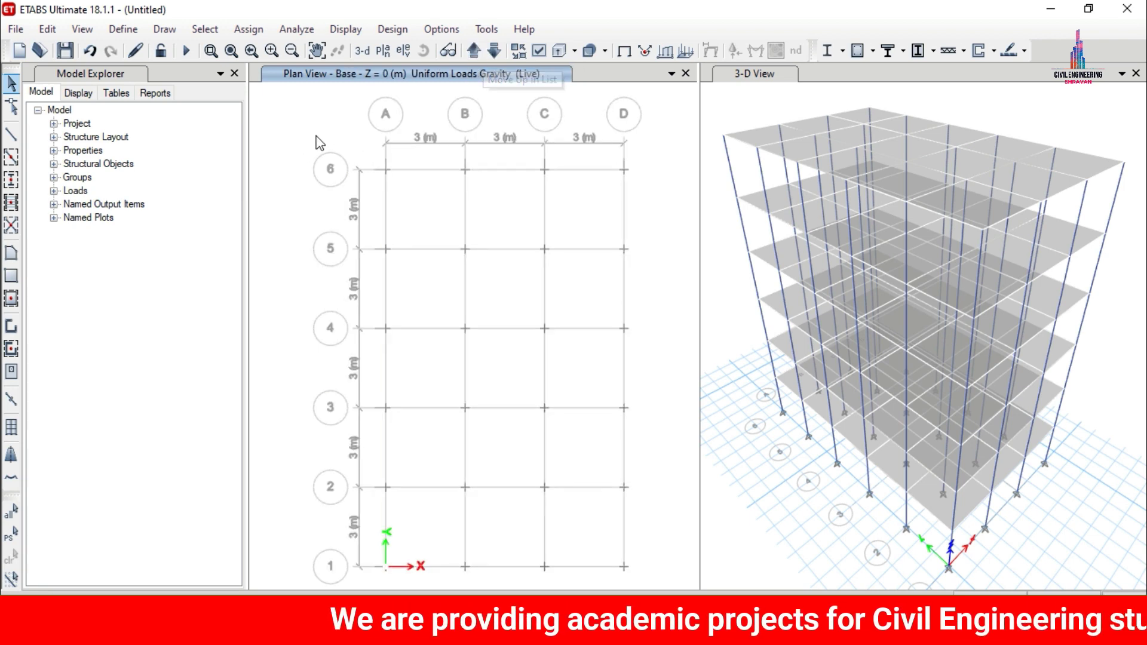
drag(314, 136, 615, 556)
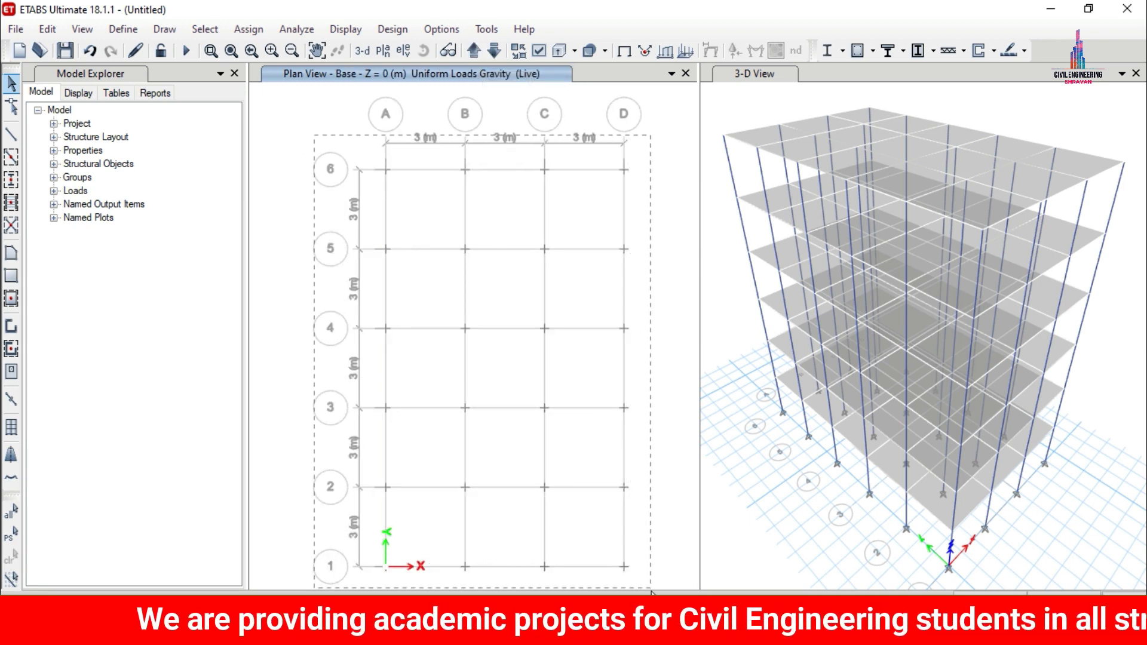
click(247, 29)
click(248, 28)
click(248, 28)
mouse_move(270, 50)
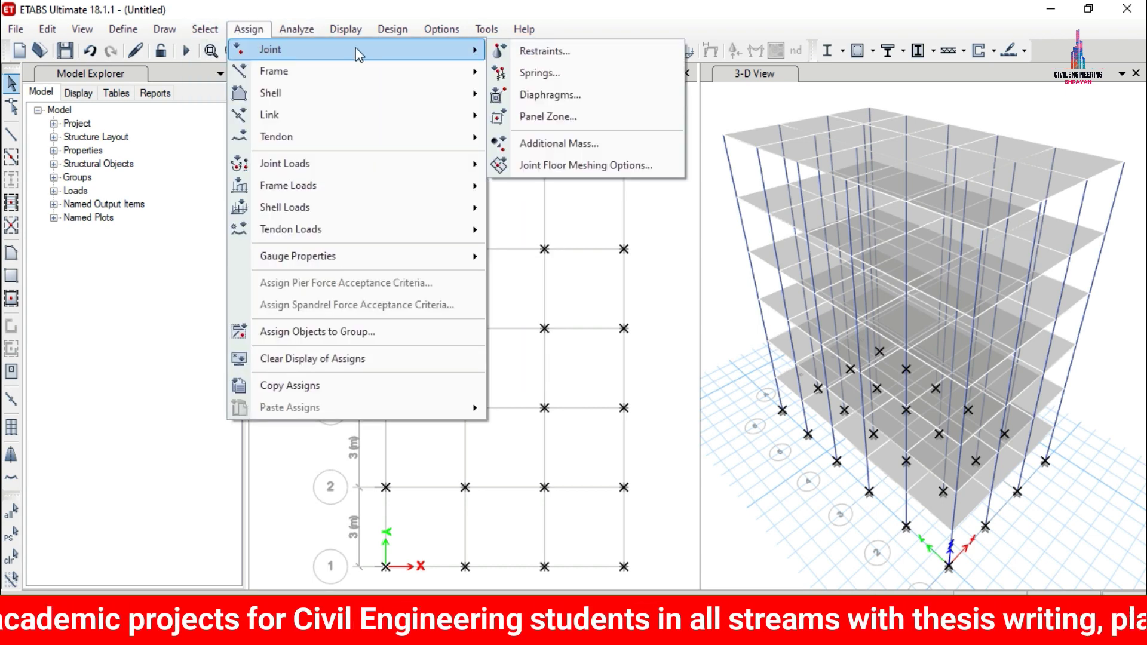
click(657, 51)
click(511, 364)
click(638, 407)
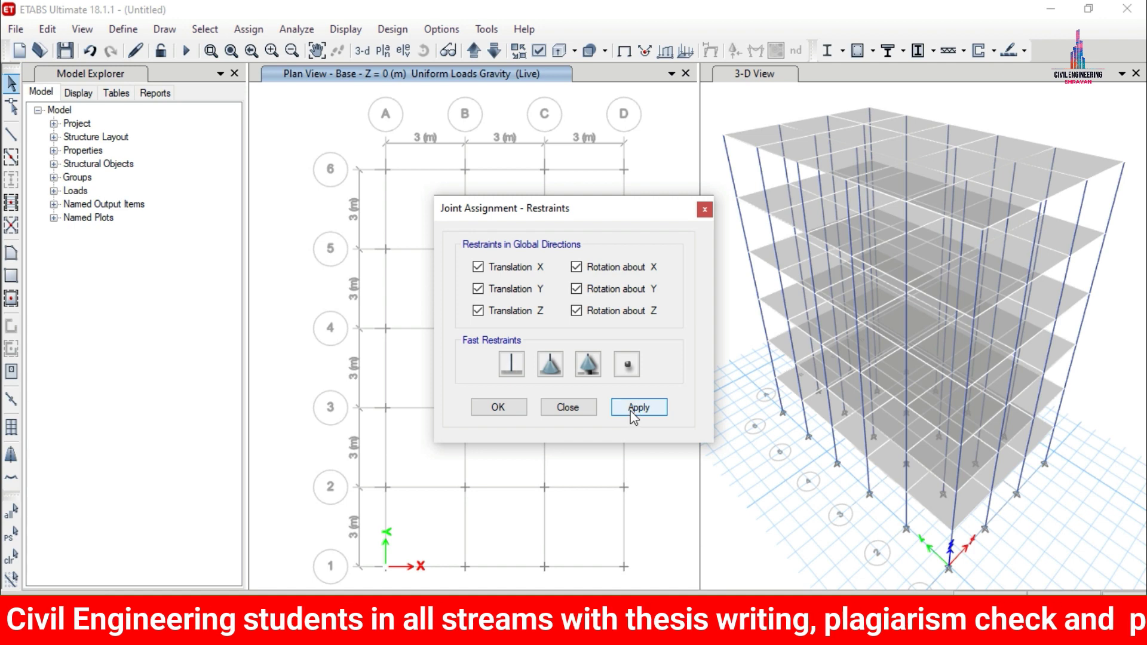
click(497, 407)
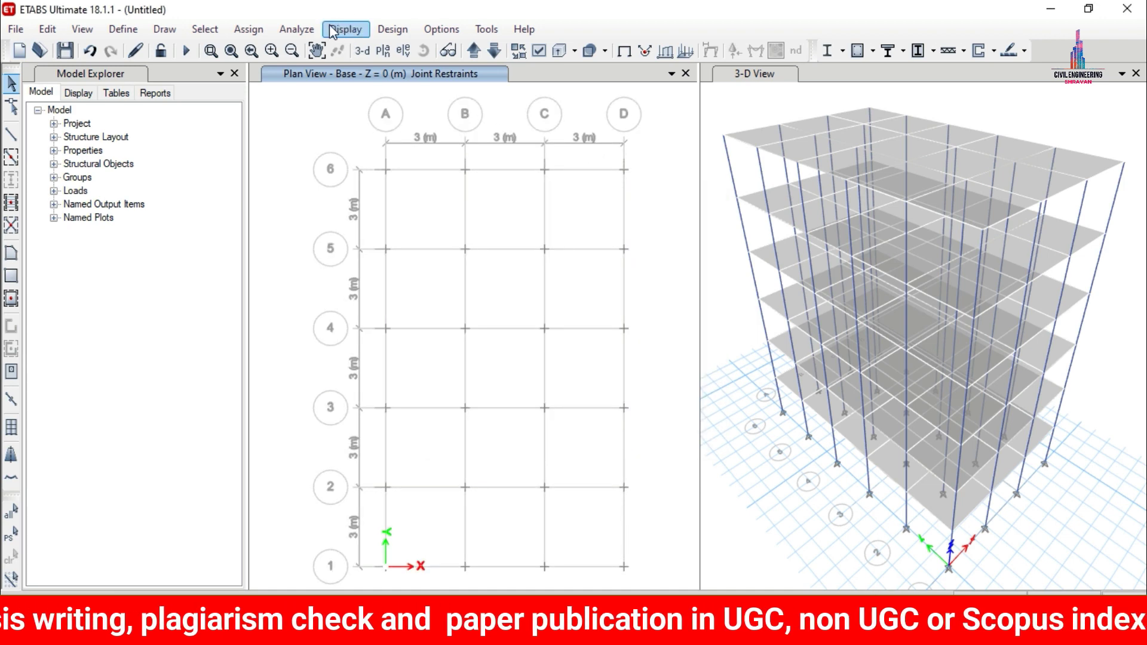
Check the model for joints/joints, joints/frames and joints/shells within a 1 mm tolerance, and close the report
click(297, 29)
click(339, 50)
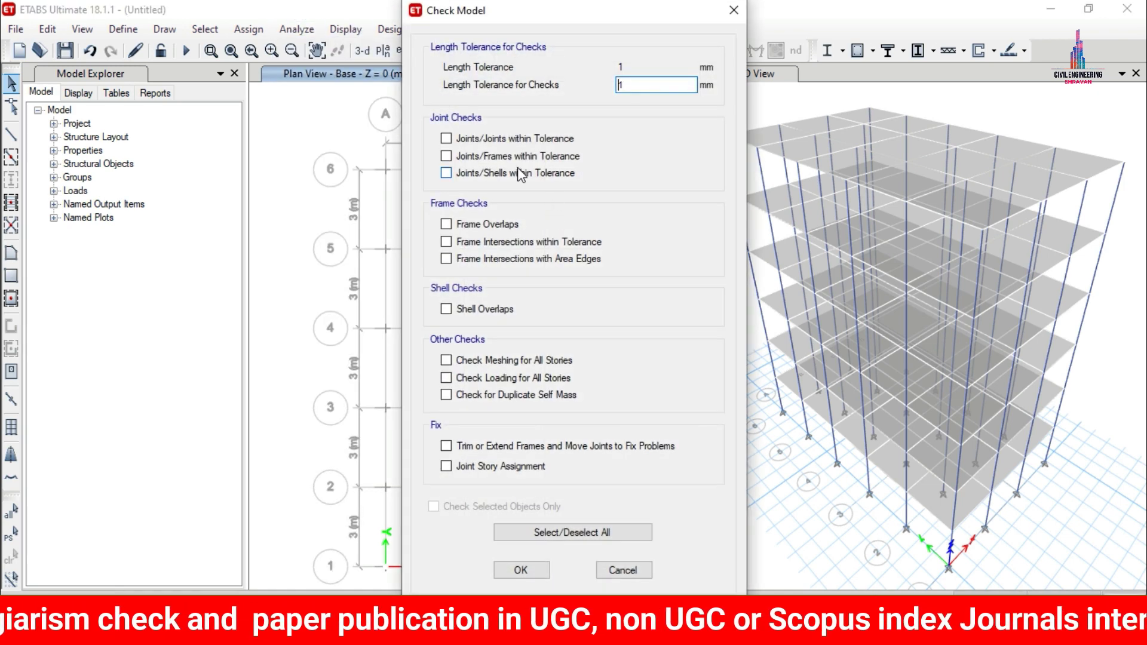
click(515, 140)
click(515, 157)
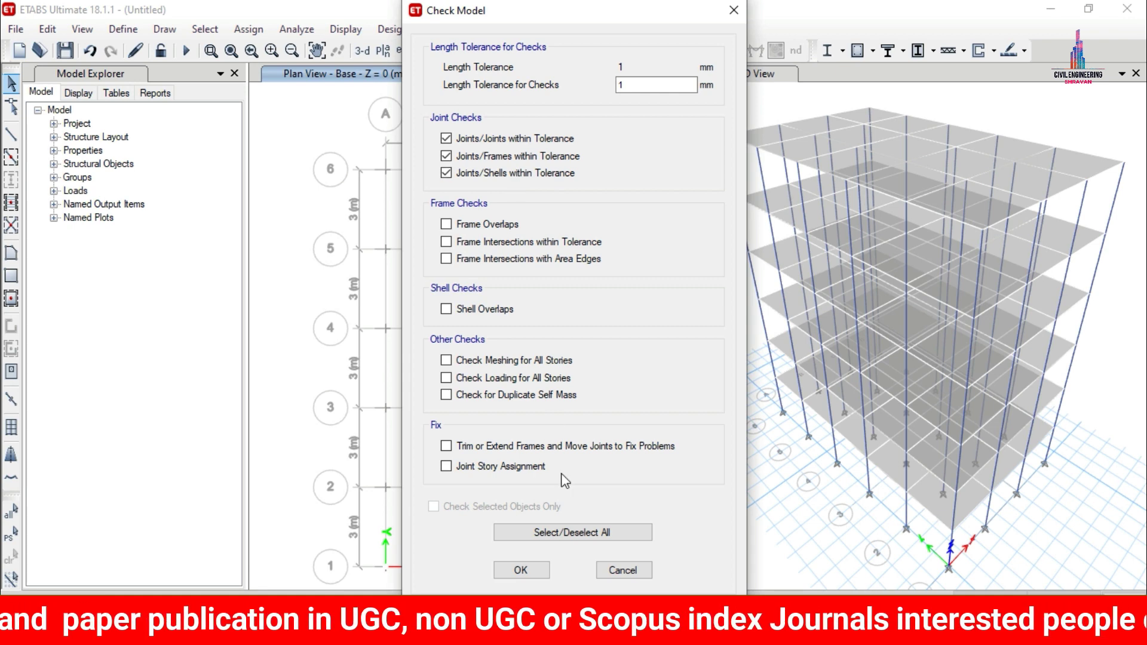
click(534, 569)
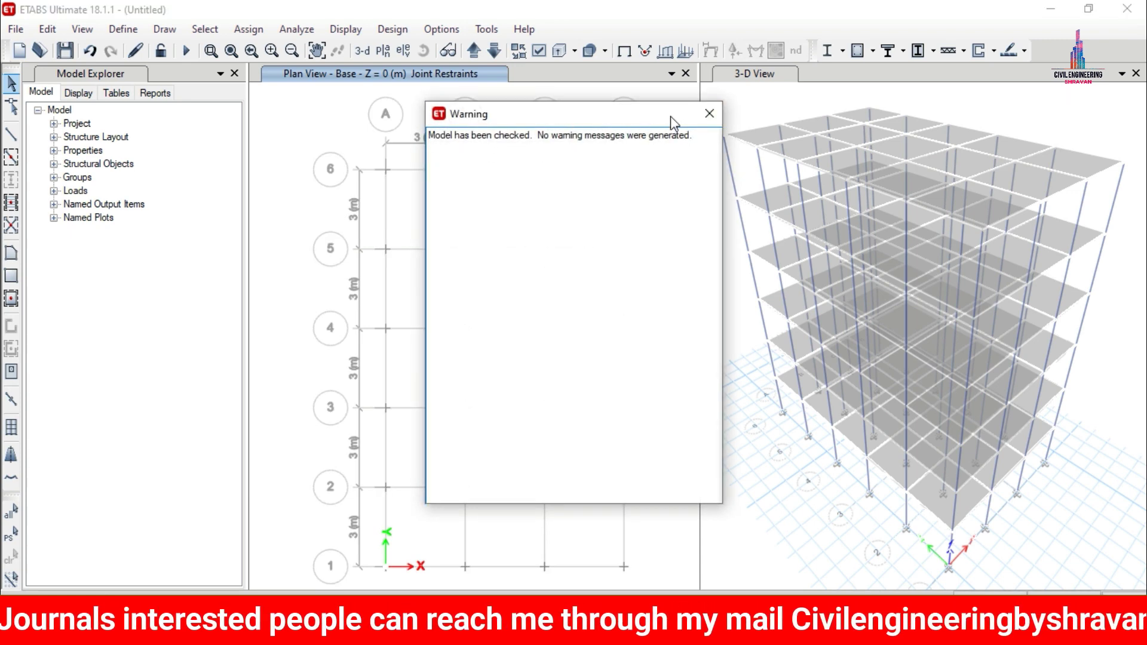
click(709, 113)
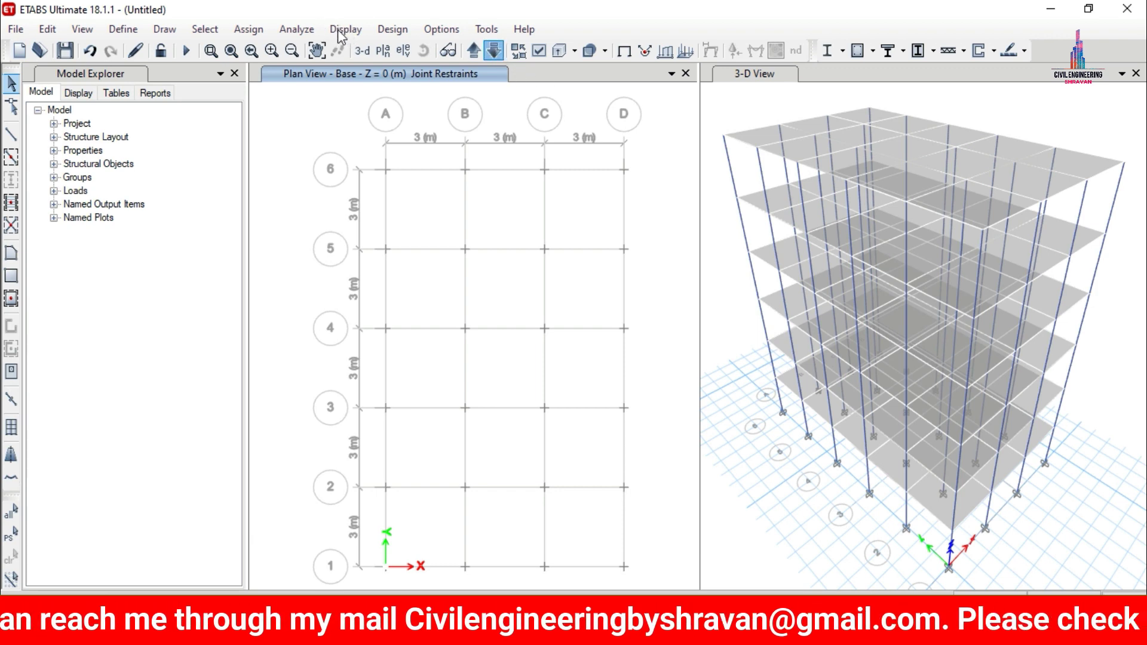
Run the analysis for the Dead, Live and Modal load cases, saving the model as Check 3
click(292, 33)
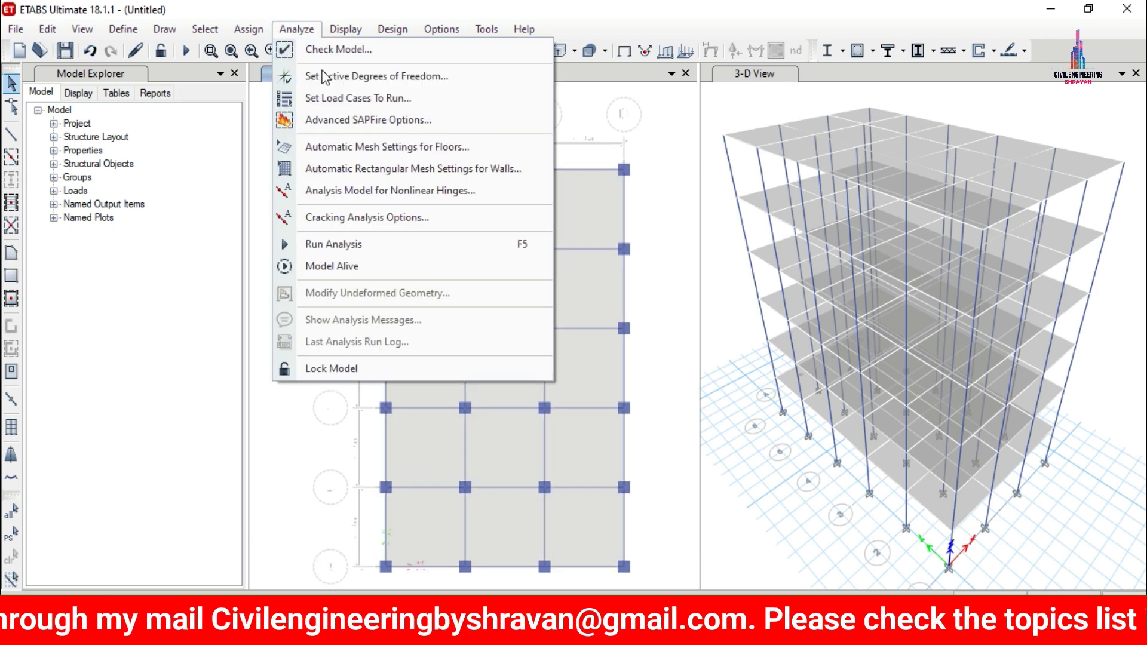
click(354, 104)
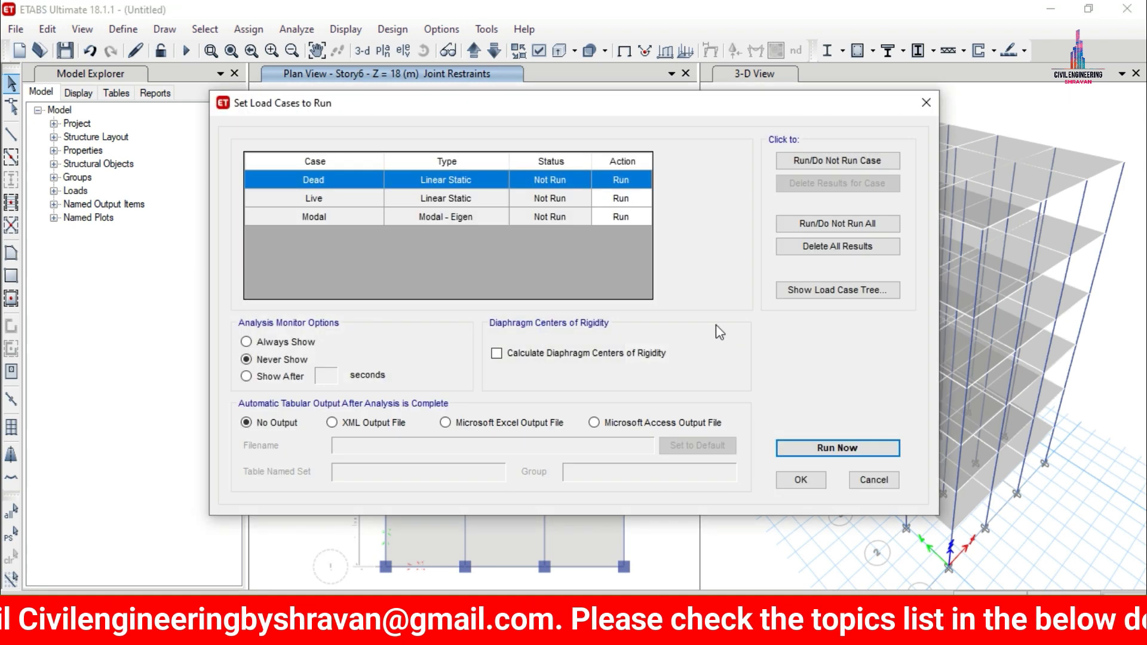
click(859, 449)
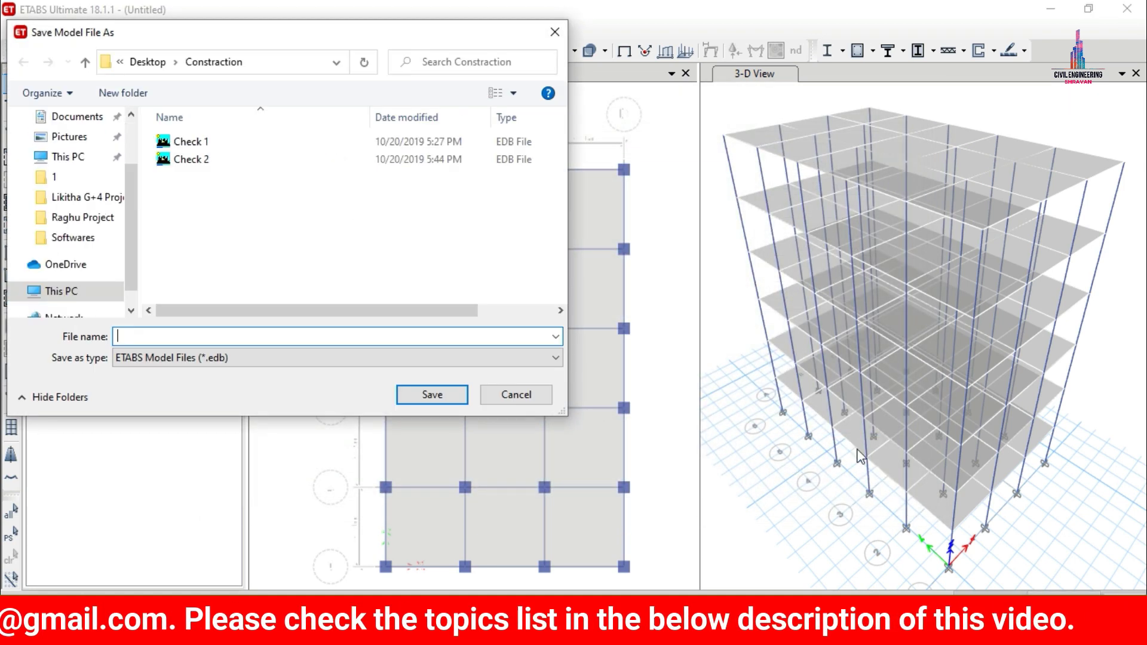
text(Che)
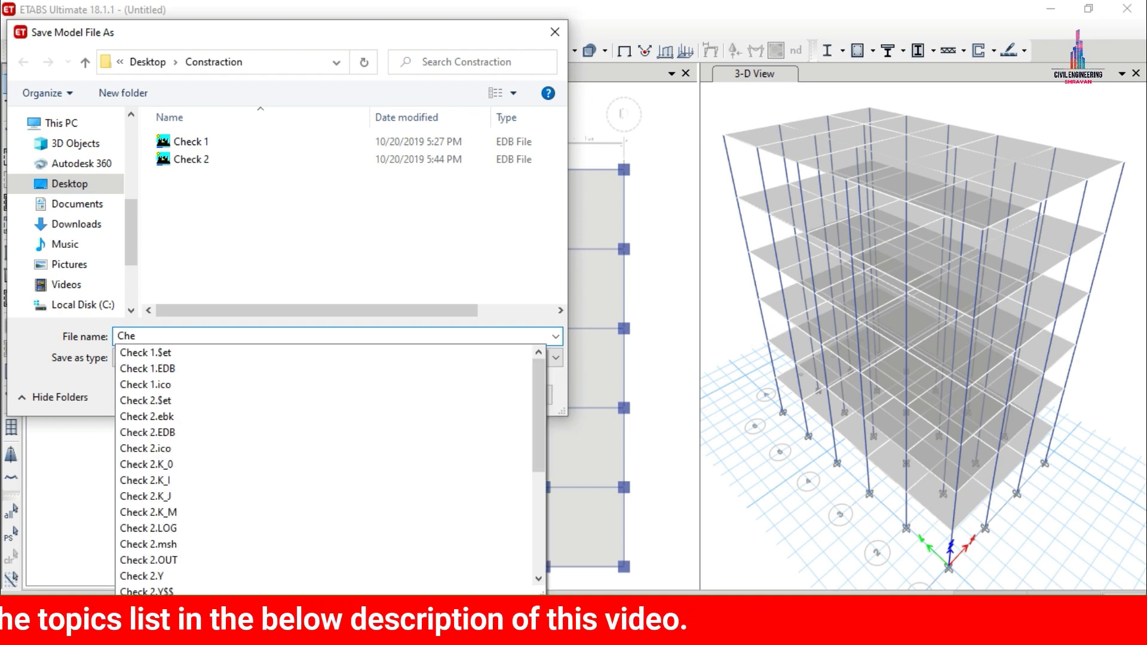
text(ck 3)
key(Return)
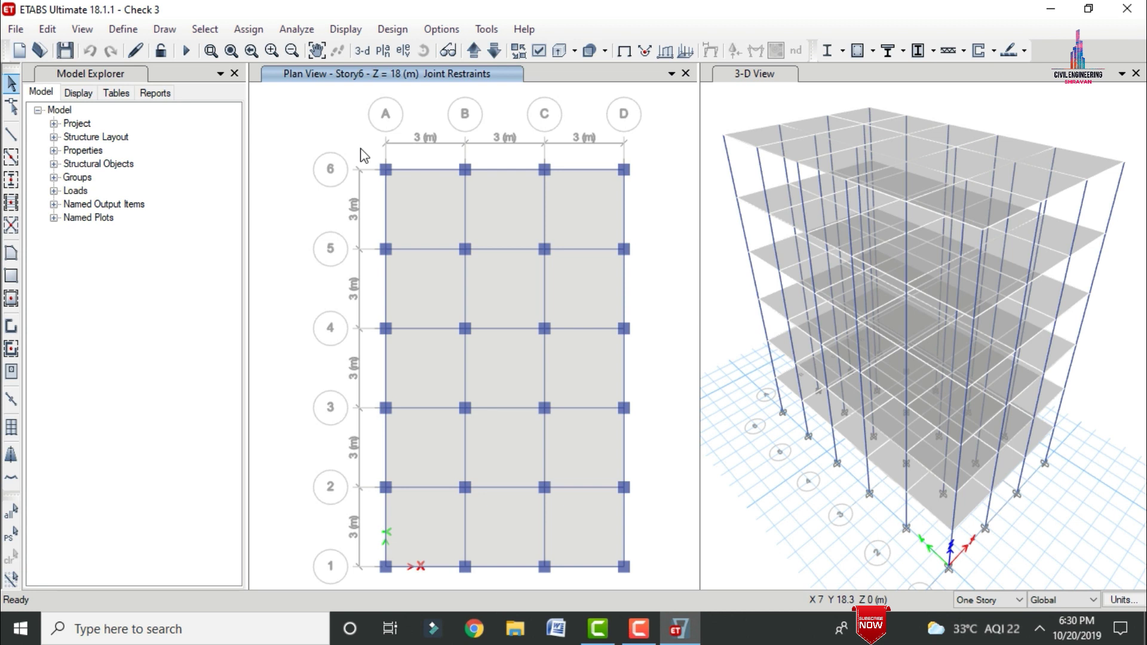
key(F5)
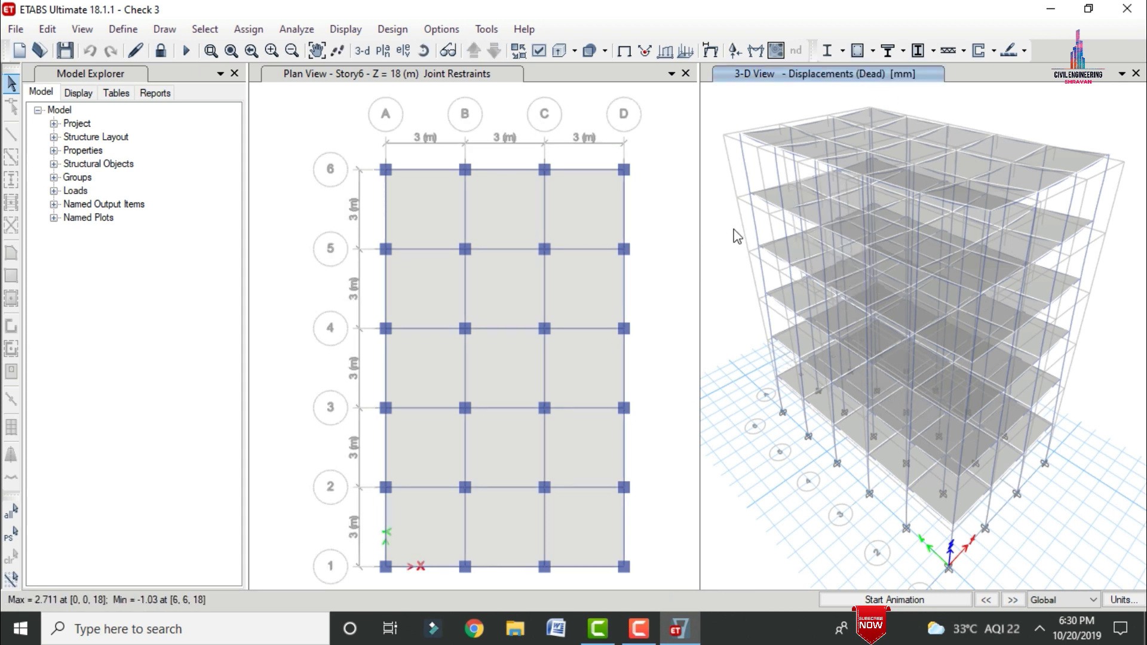
Unlock the analyzed model and activate the auto construction sequence load case
click(160, 51)
click(603, 373)
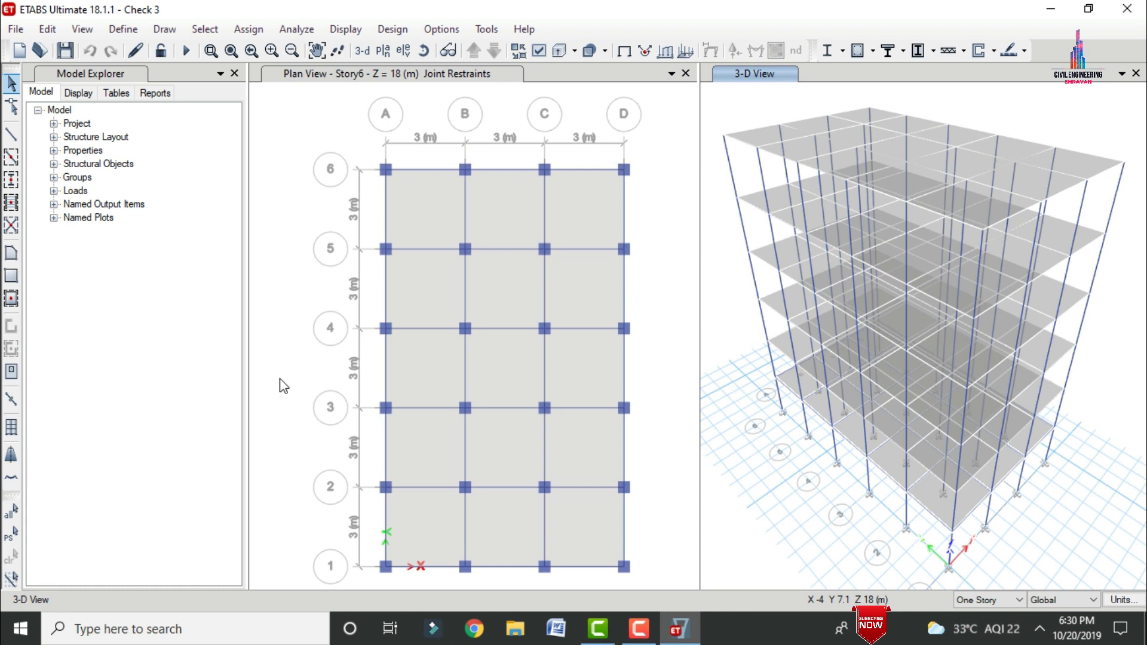
click(119, 30)
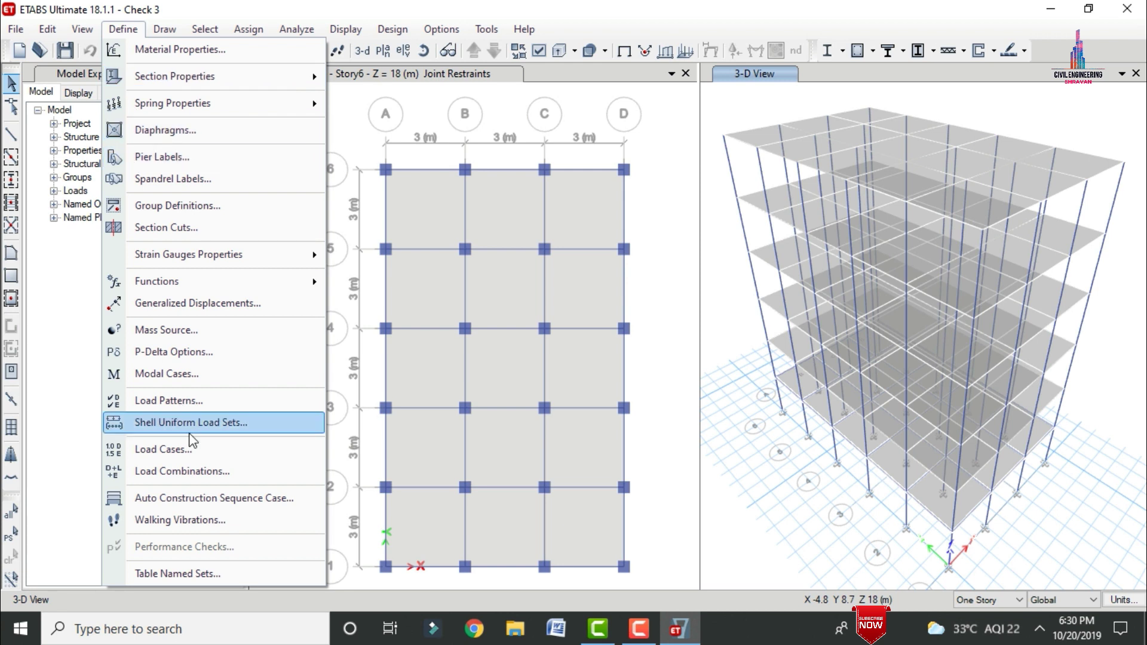
click(203, 498)
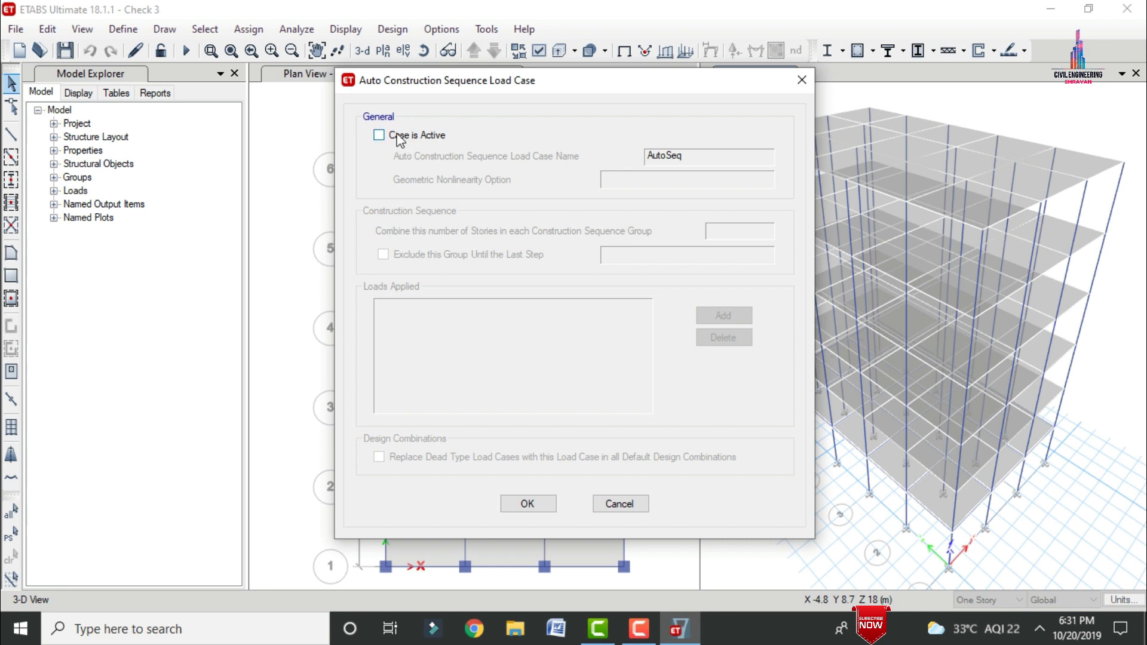
click(399, 139)
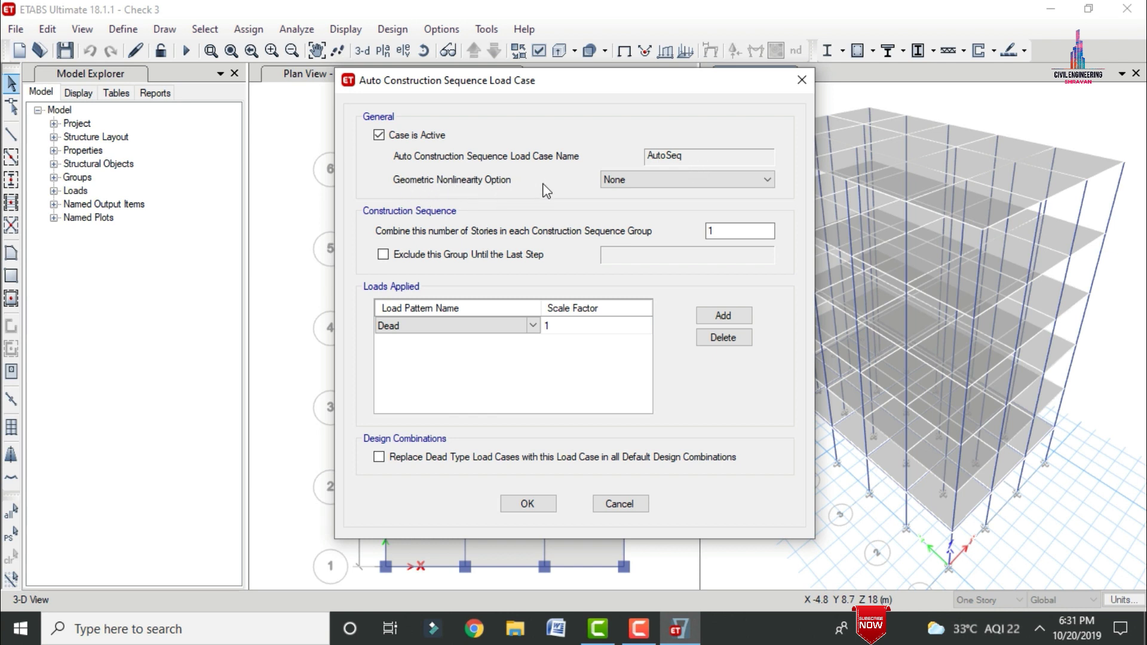
Use None for the geometric nonlinearity option and combine 1 story in each construction sequence group
click(636, 181)
click(635, 183)
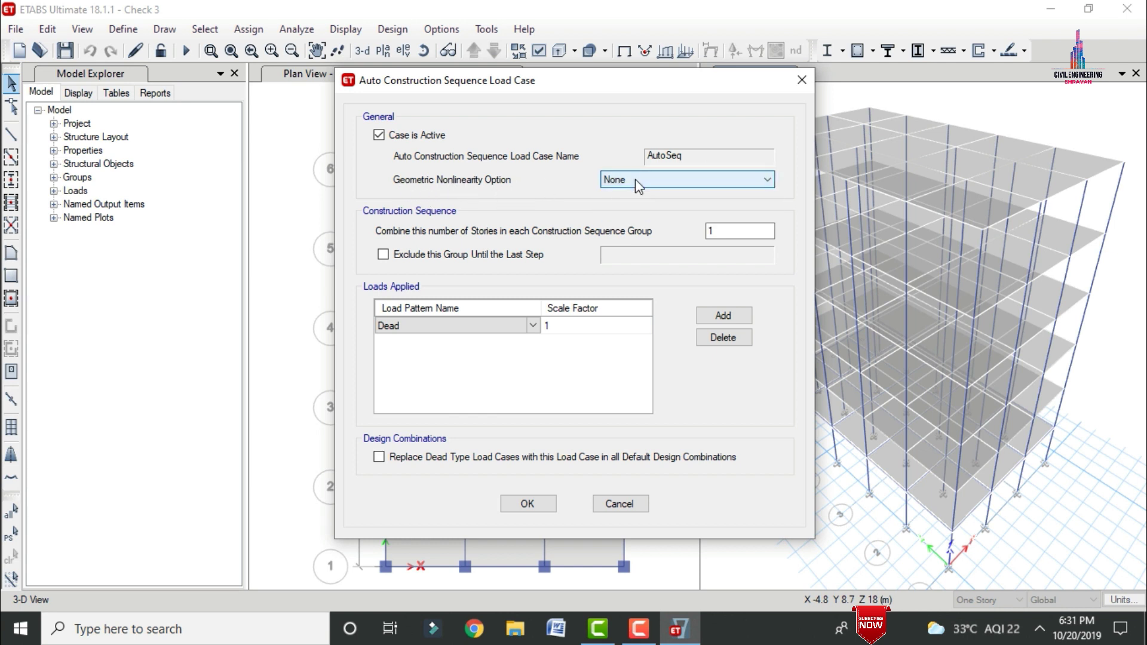
click(770, 185)
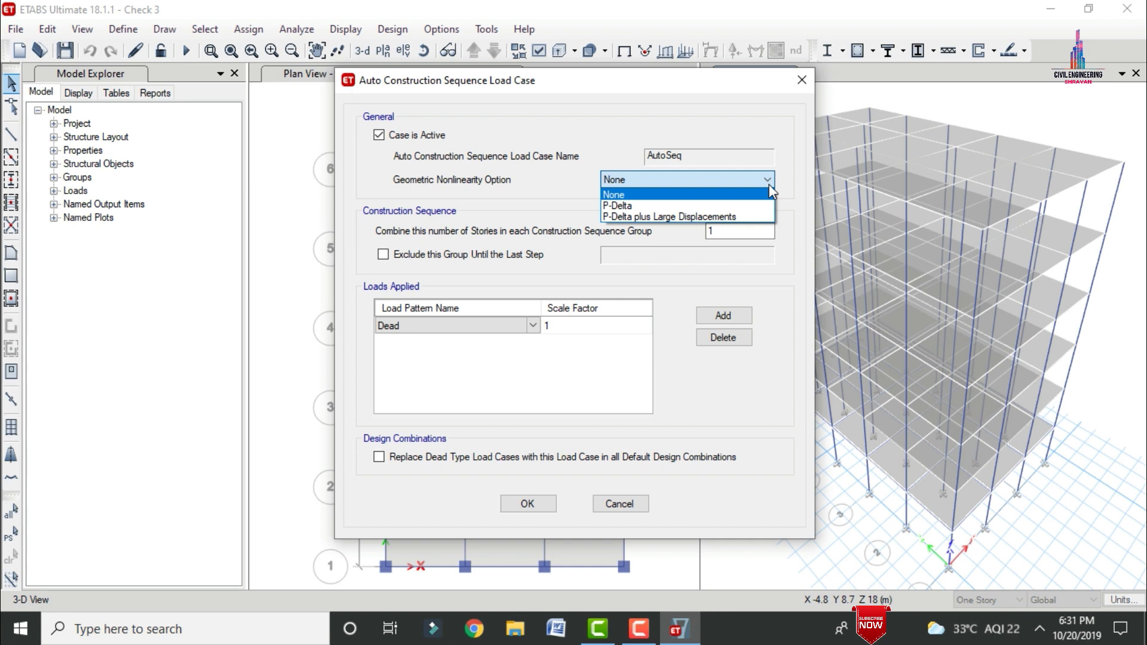
click(770, 187)
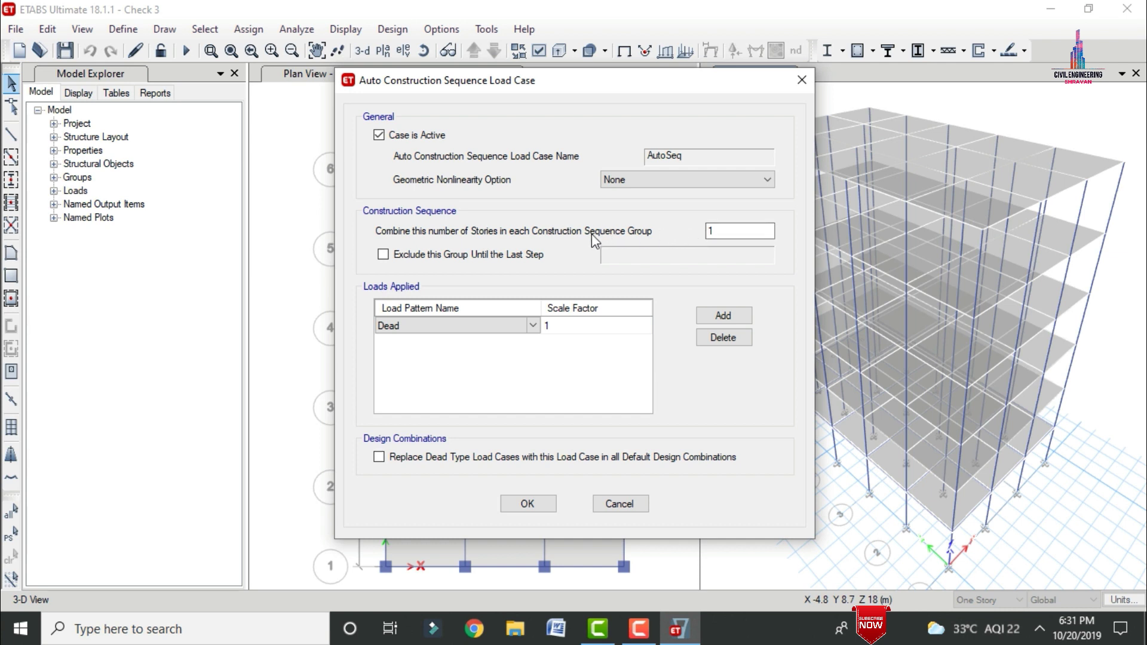
click(721, 231)
click(721, 230)
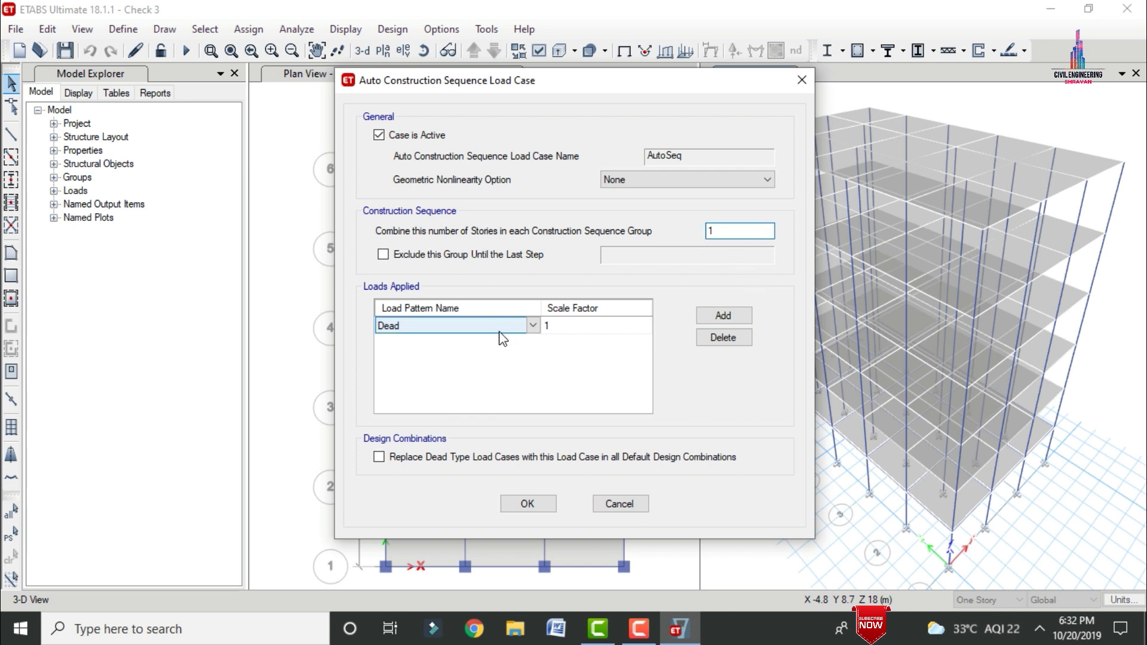
Apply the Dead load pattern with scale factor 1 and accept the auto construction sequence case
click(533, 323)
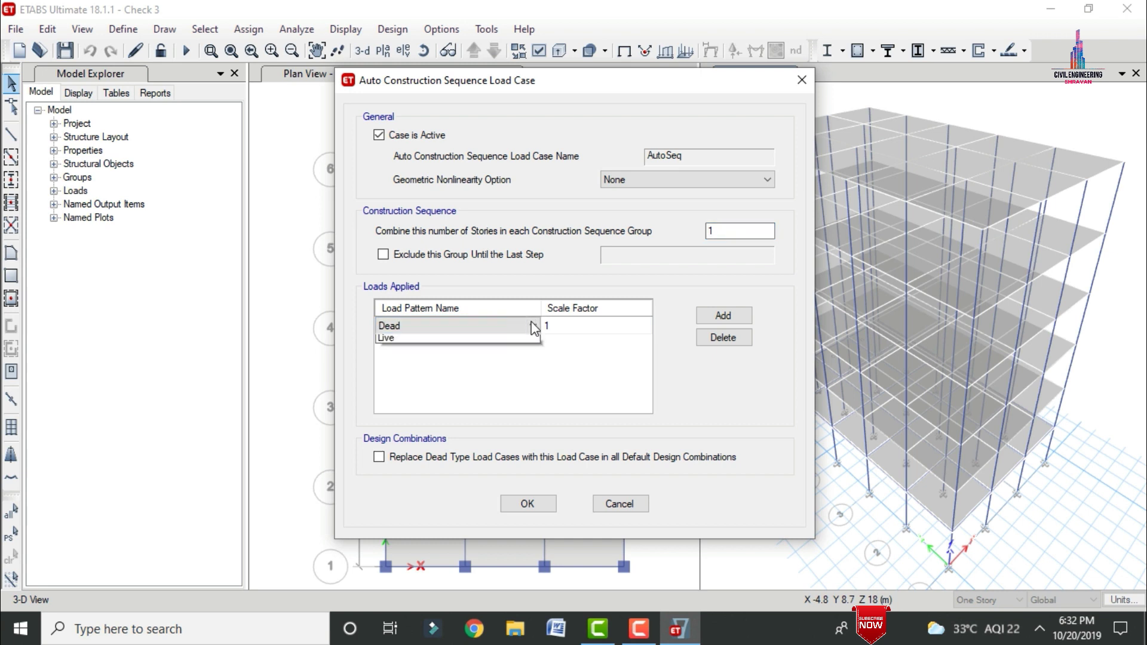
click(533, 326)
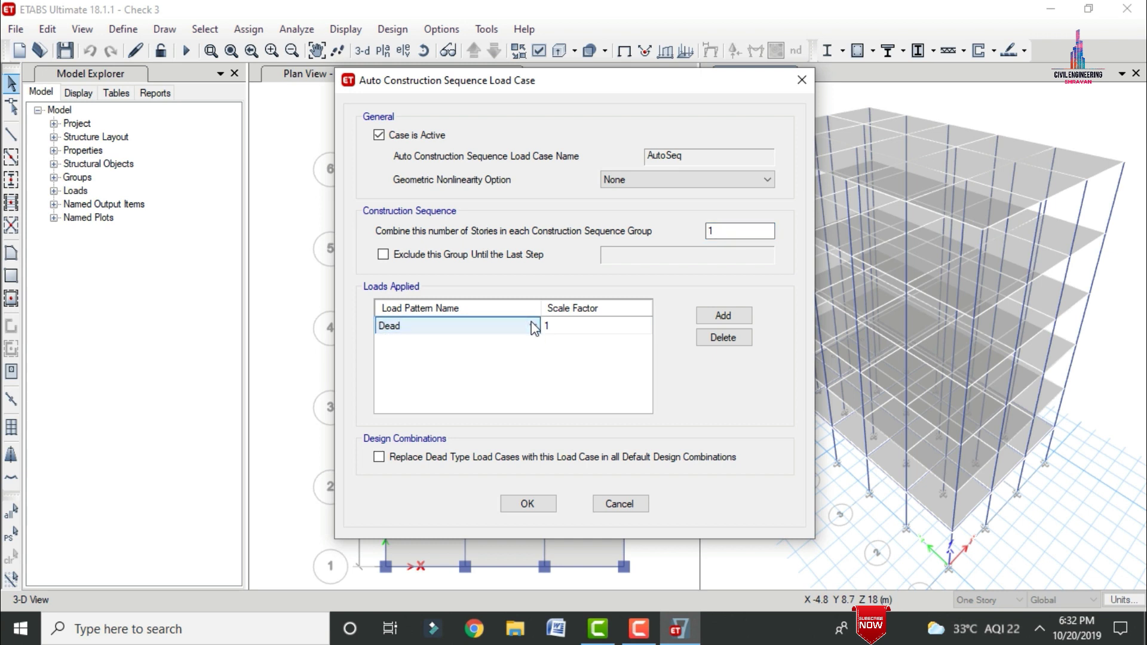
click(533, 326)
click(534, 326)
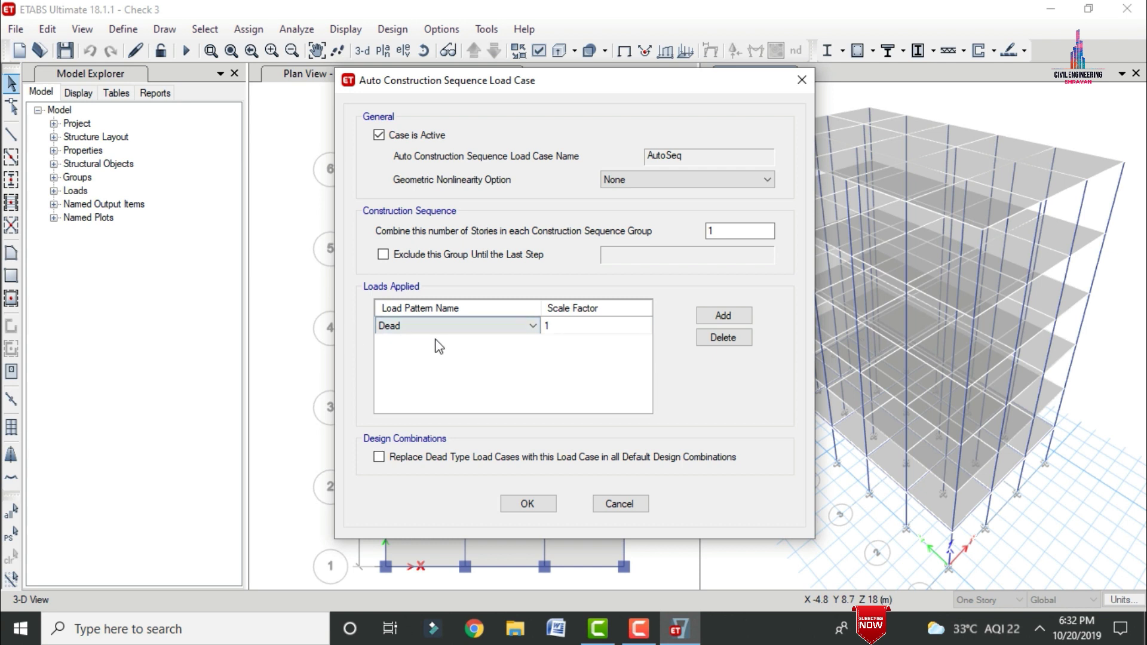
click(379, 457)
click(379, 457)
click(529, 504)
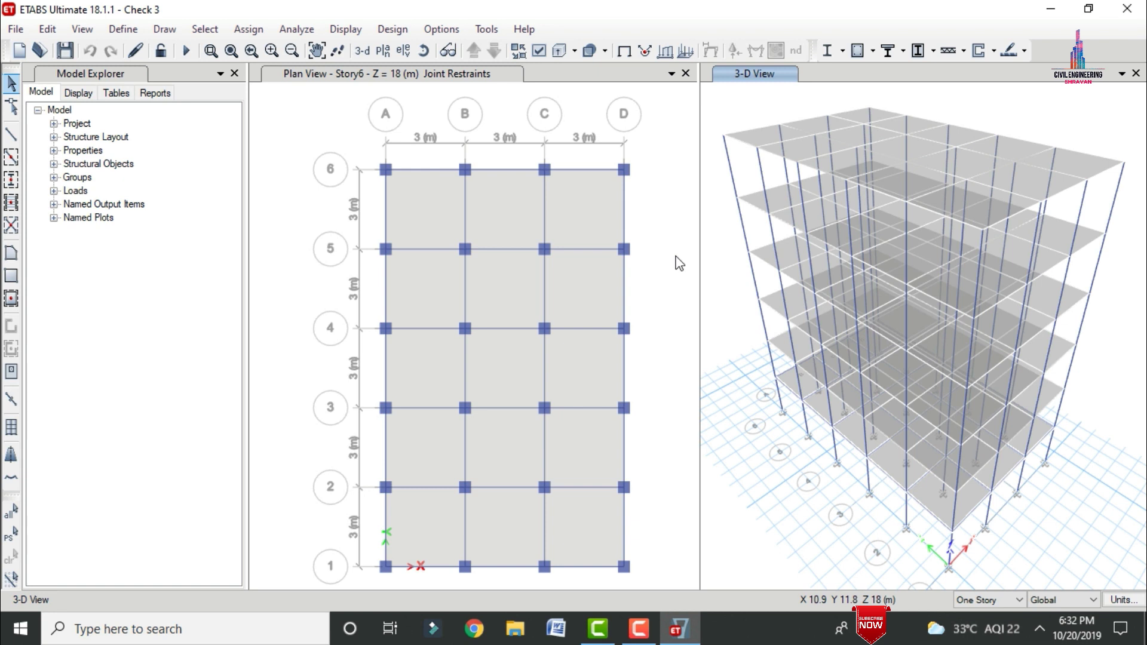
Open the definition of the AutoSeq staged construction case from the list of load cases
click(123, 29)
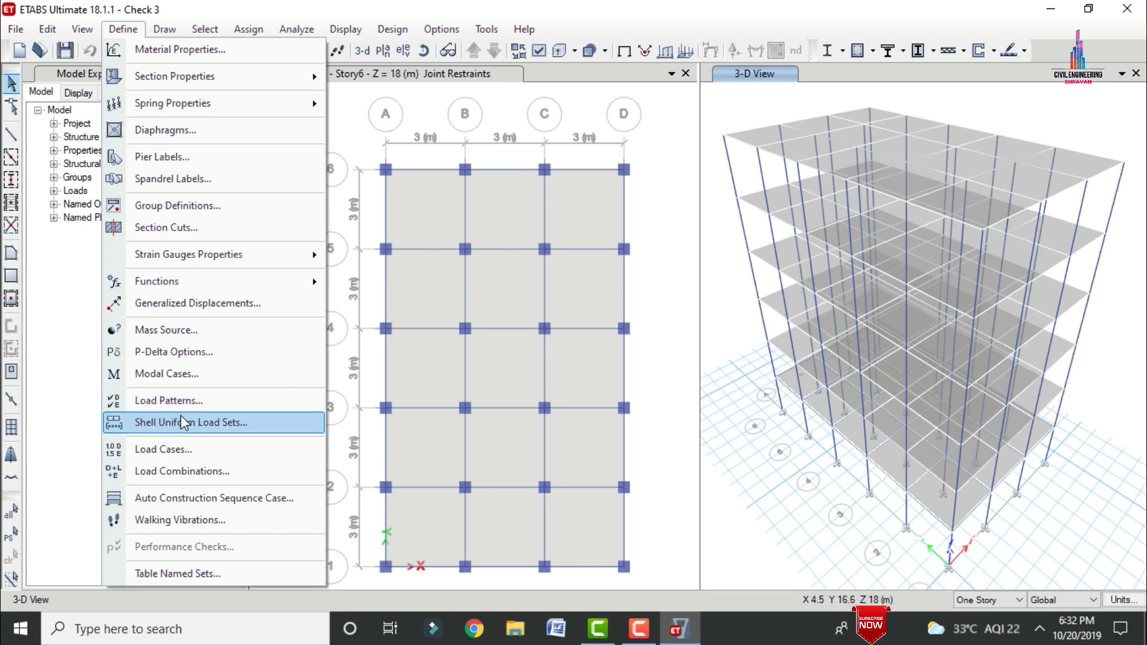
click(186, 448)
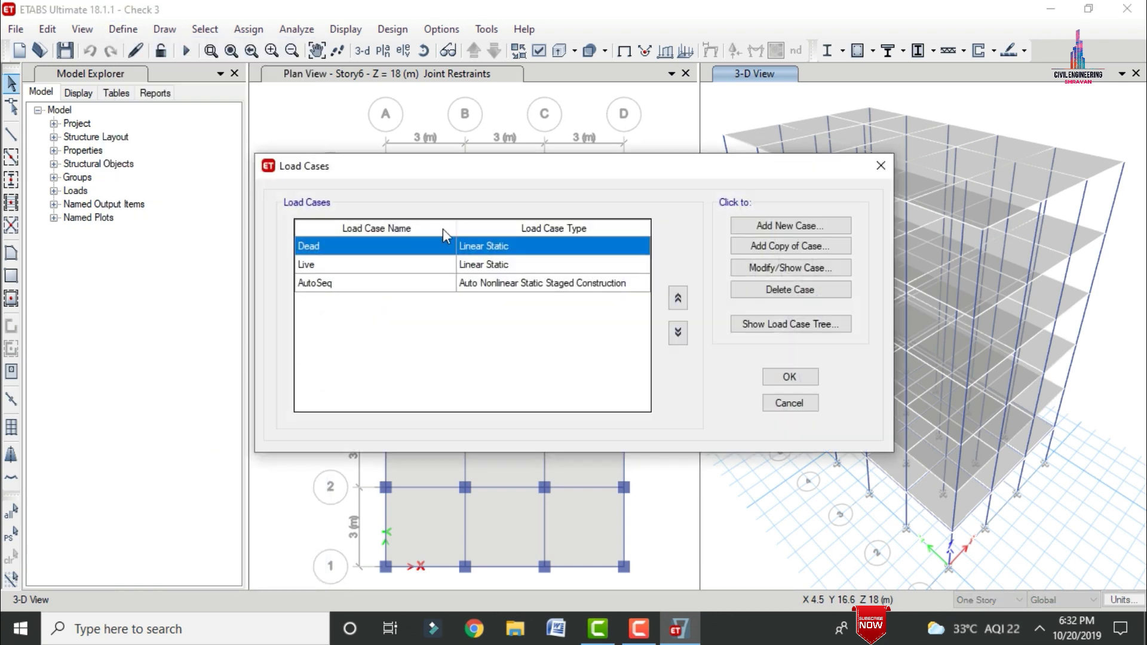
click(479, 268)
click(478, 287)
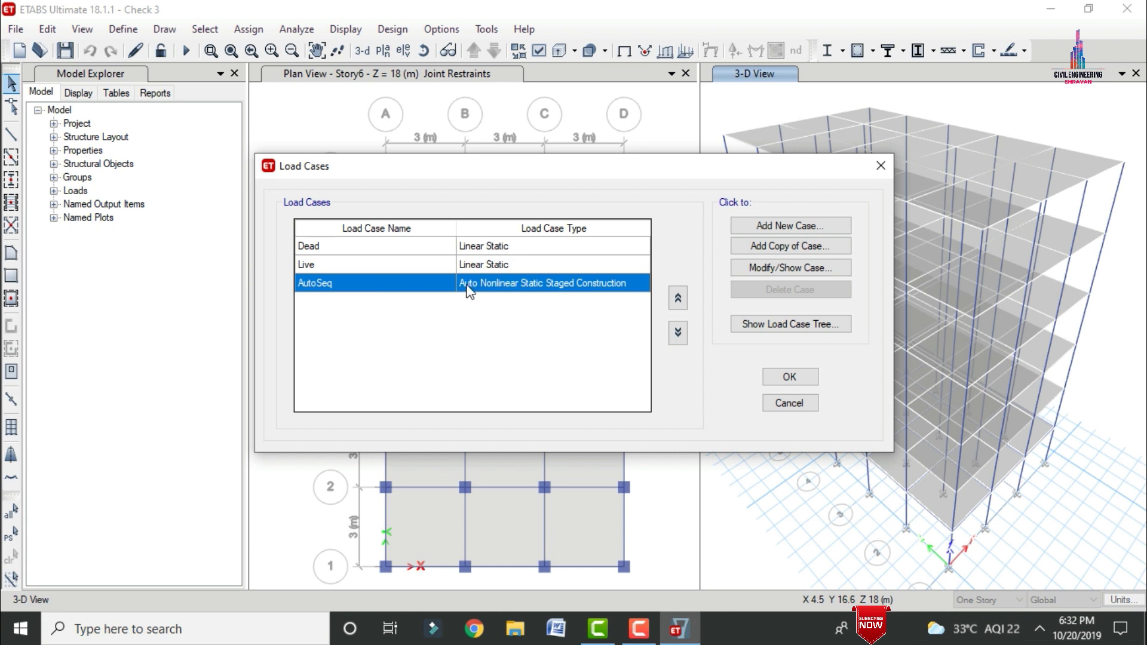
click(756, 267)
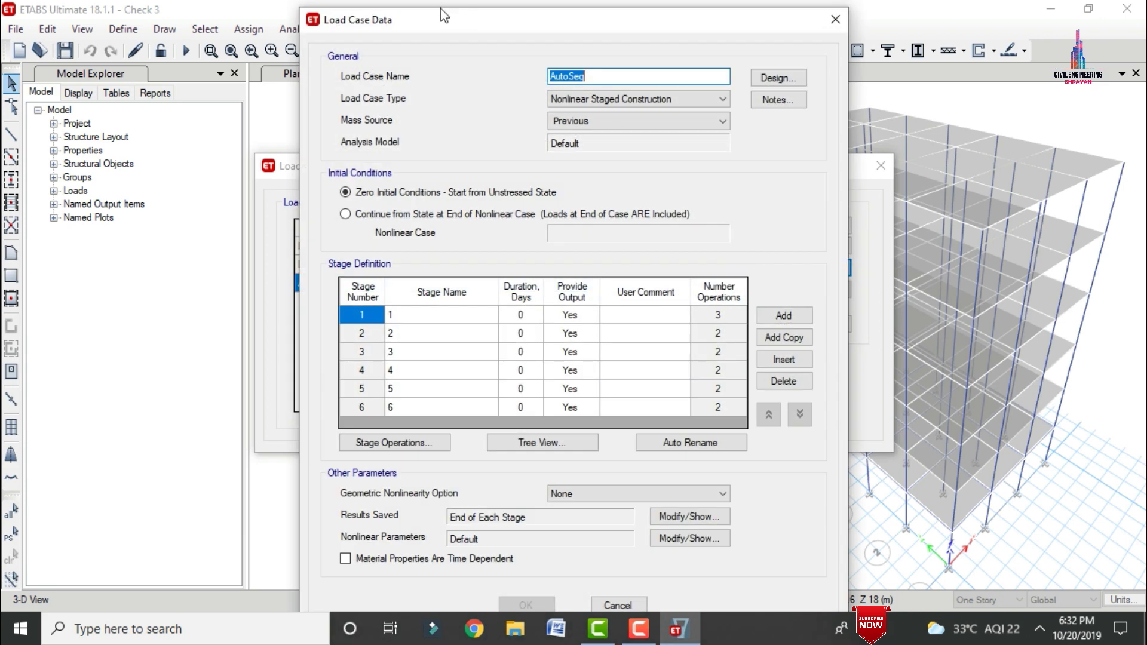
click(602, 77)
Review the stage operations of the AutoSeq case, stepping from stage 1 through stage 6
click(381, 442)
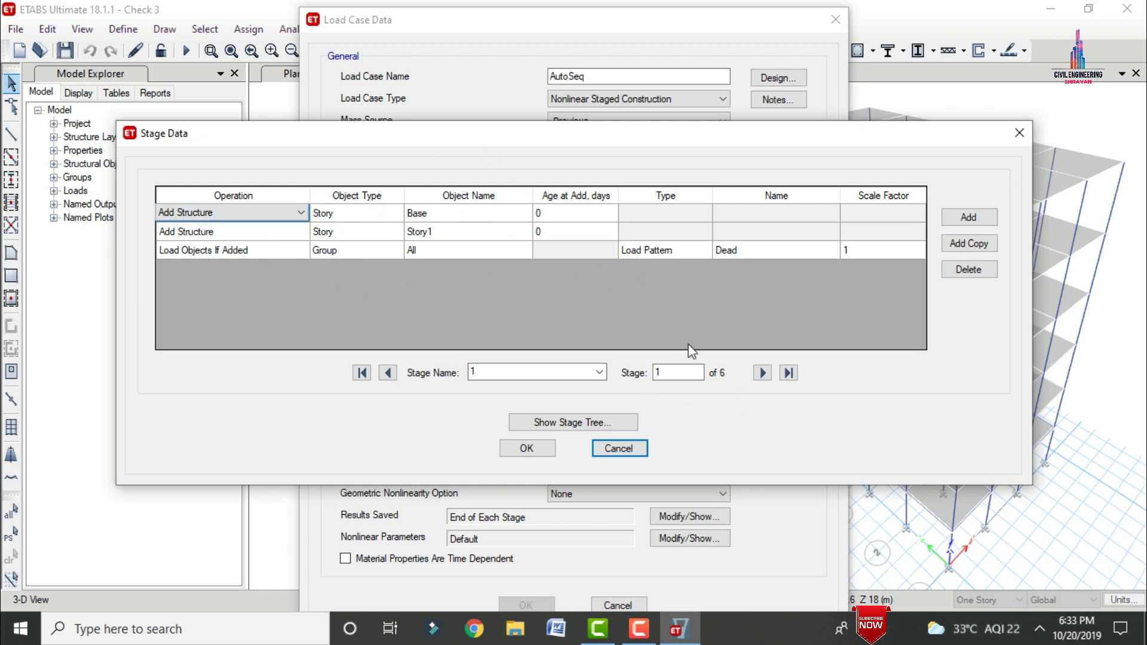
click(762, 372)
click(762, 373)
click(763, 373)
click(762, 373)
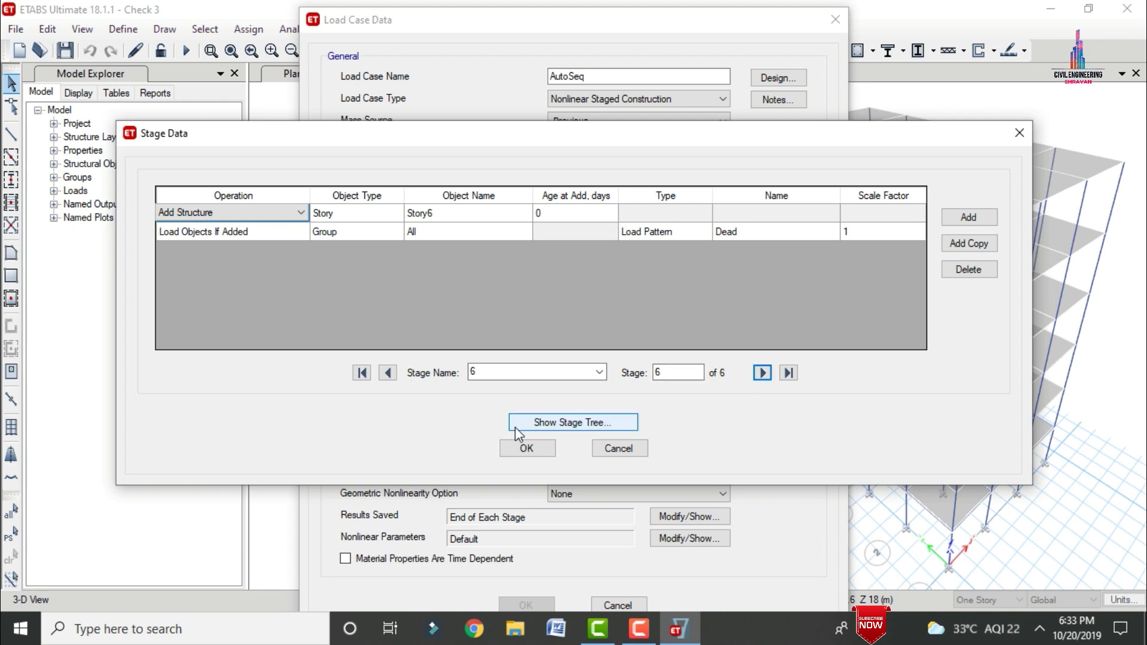
Examine the operations of stages 2 to 6 in the staged construction tree and close all load case dialogs
click(559, 431)
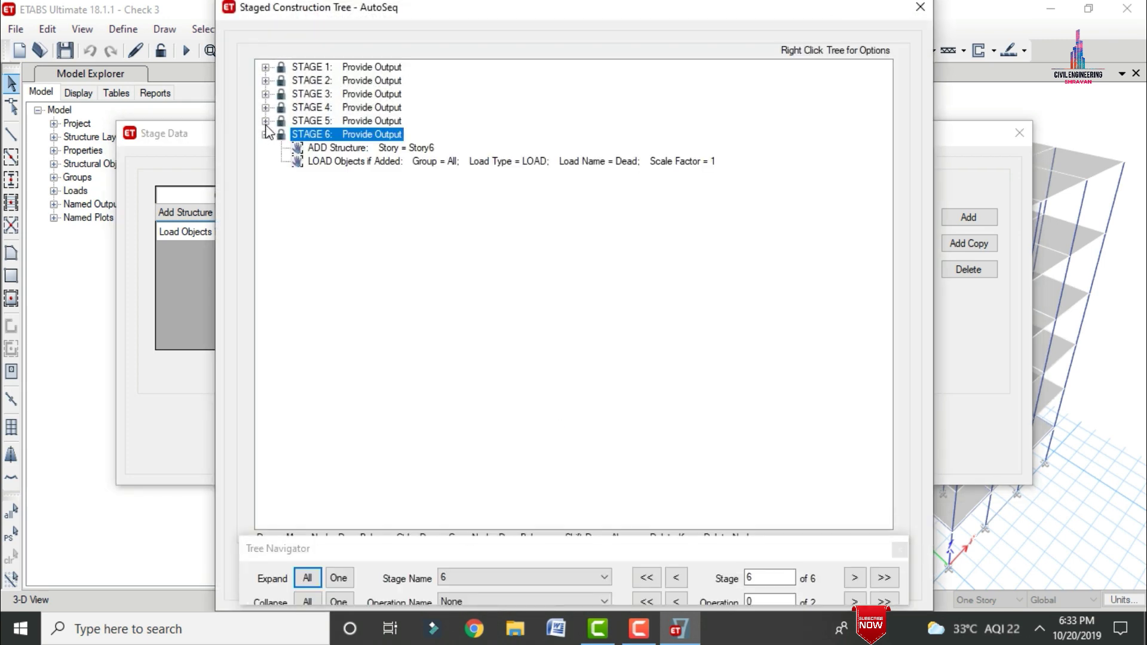
click(265, 121)
click(265, 108)
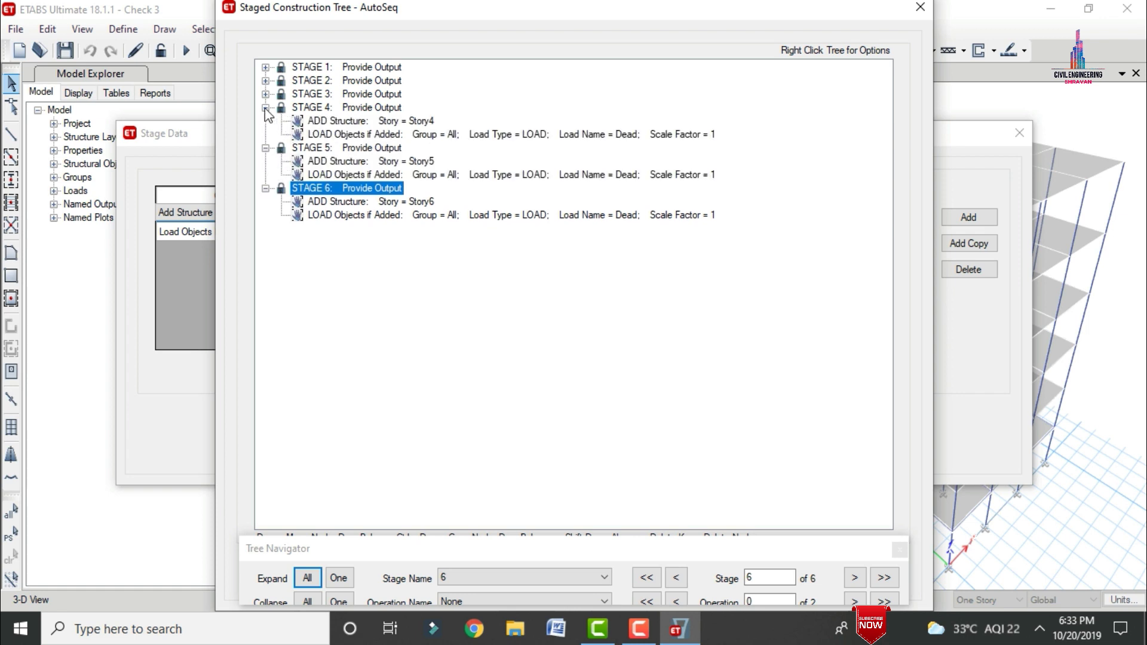
click(266, 93)
click(265, 81)
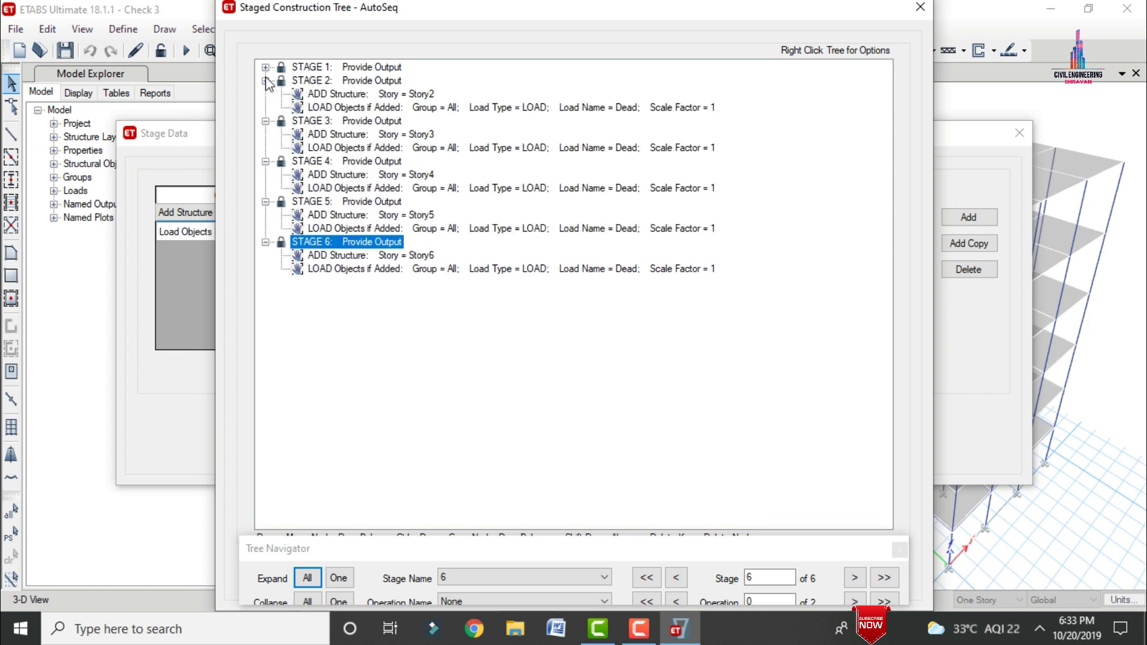
click(920, 7)
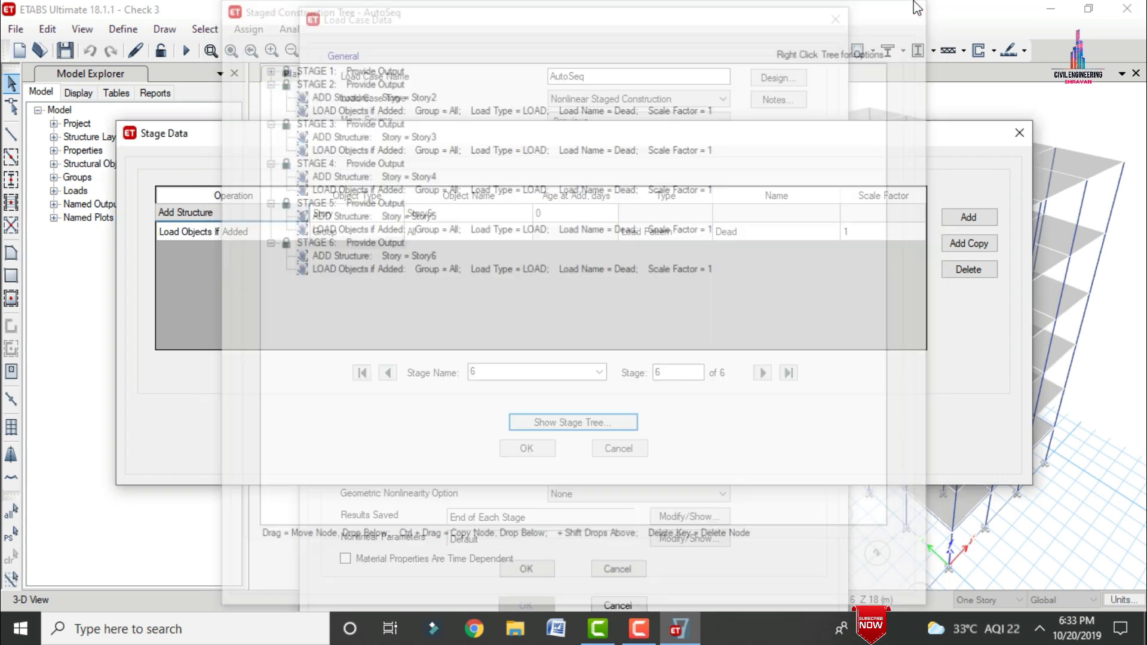
click(526, 448)
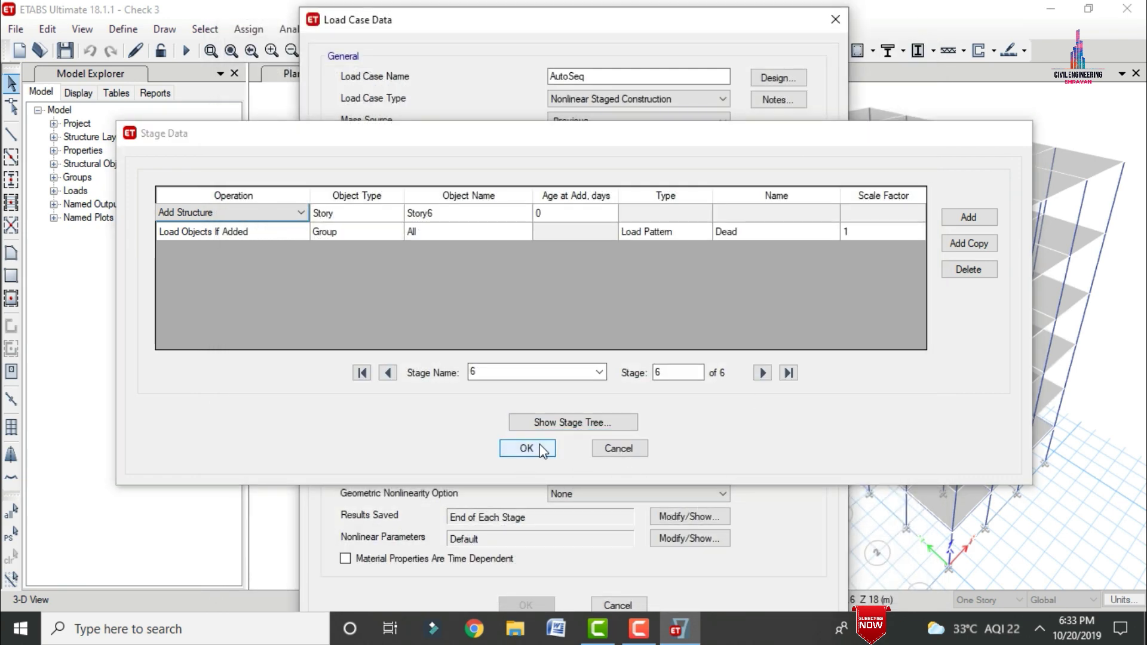
click(618, 607)
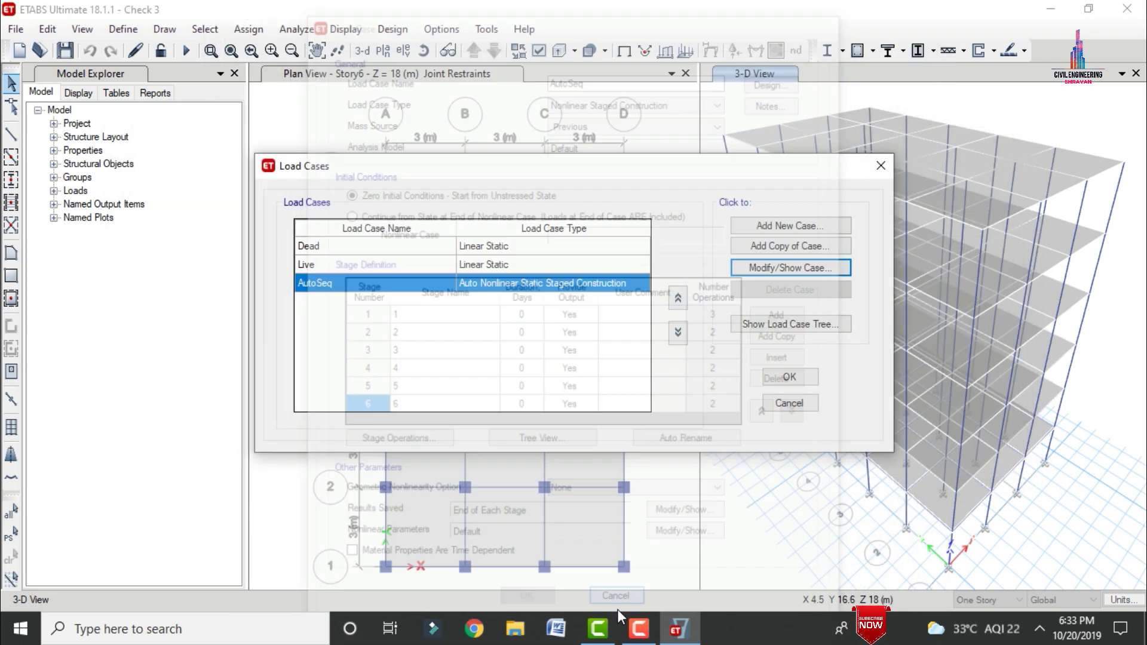
click(787, 381)
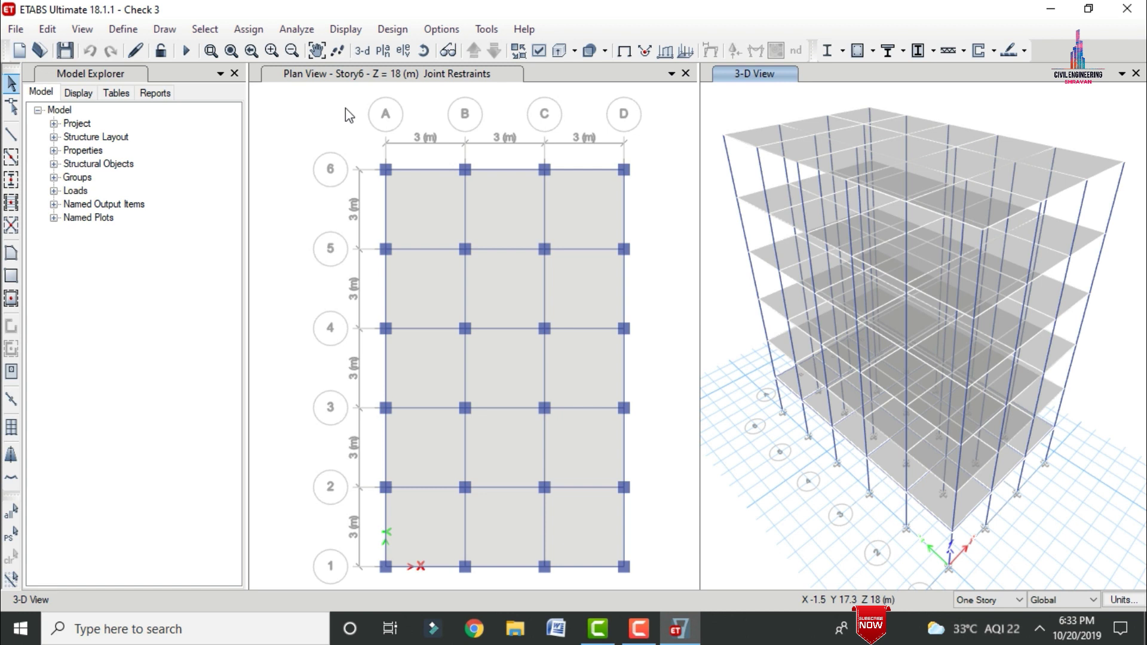
Rerun the analysis and display filled Shear 2-2 force diagrams on the frames for the Dead case in the 3-D view
click(187, 51)
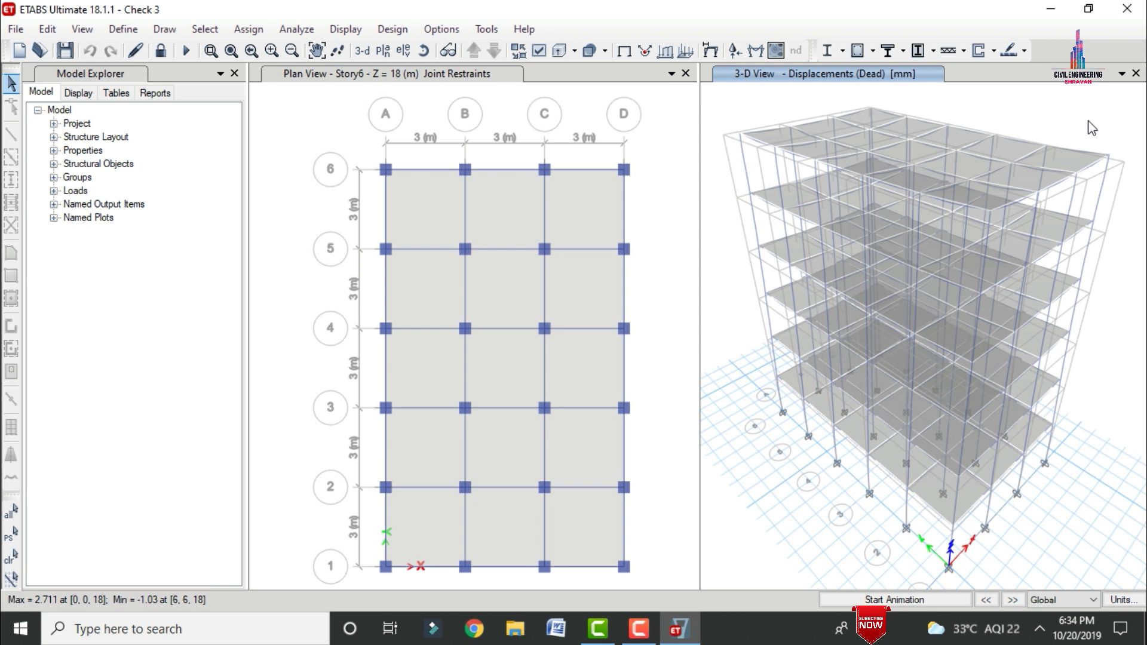
click(345, 28)
mouse_move(392, 130)
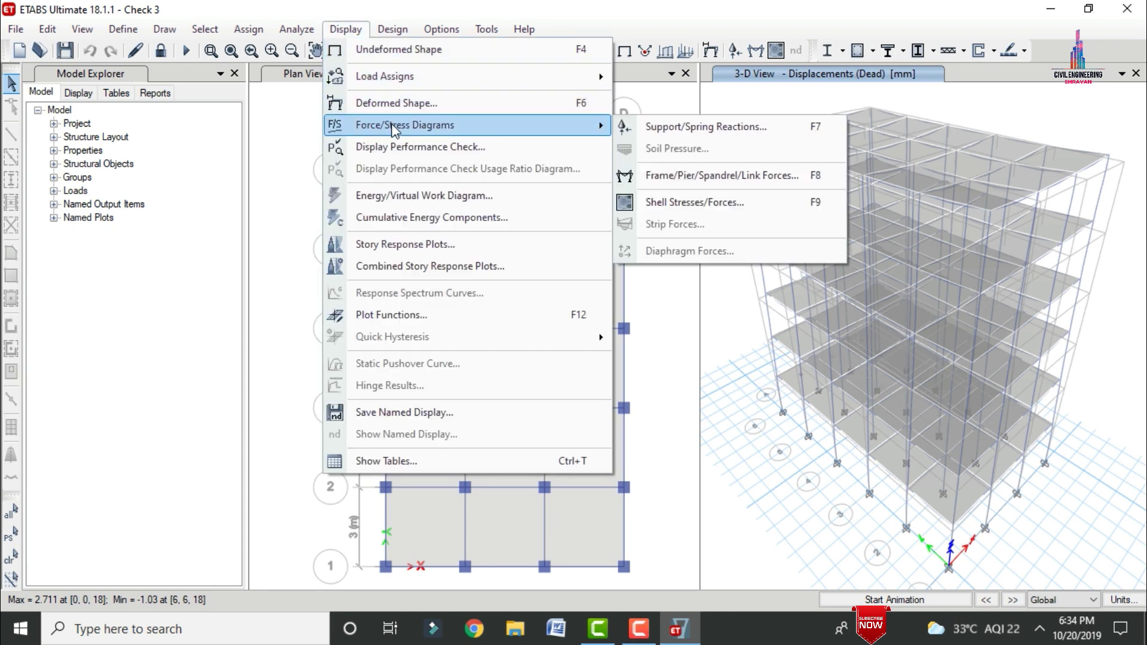
click(693, 176)
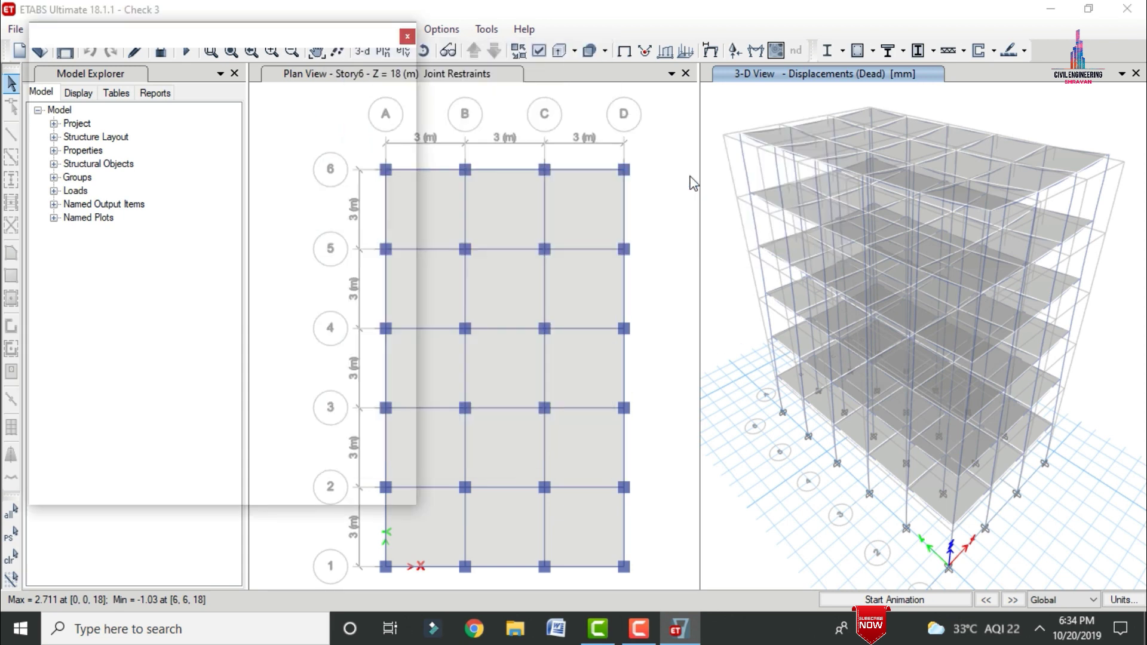
click(455, 245)
click(653, 521)
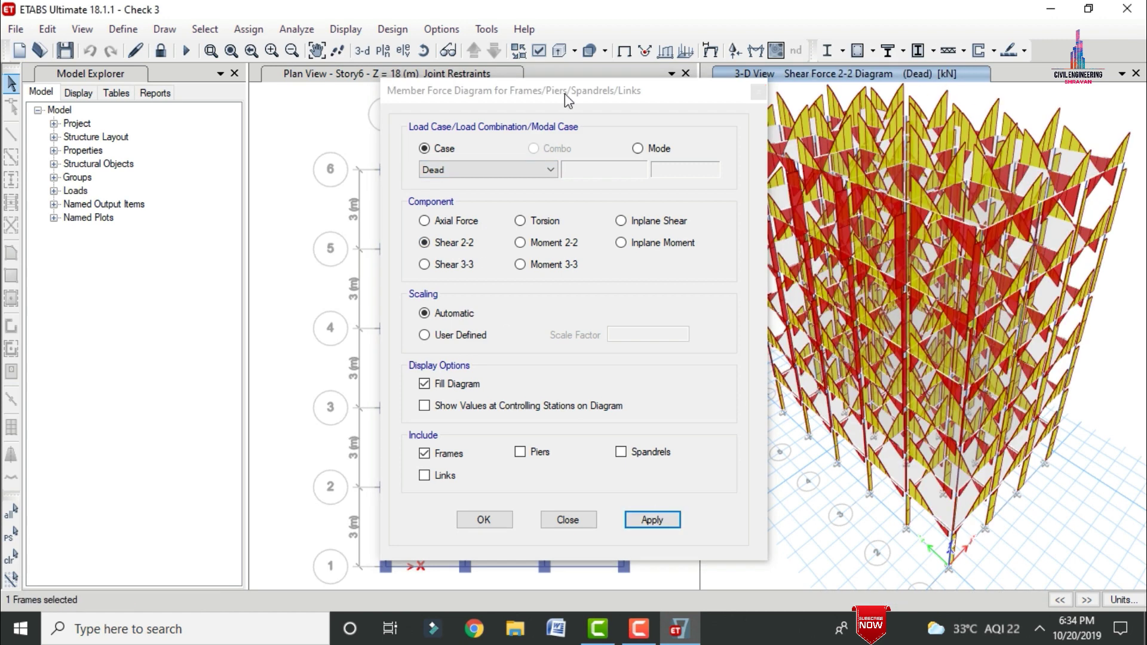
Display filled Moment 3-3 diagrams on the frames for the Dead case in the 3-D view and close the force diagram settings
drag(565, 94, 500, 87)
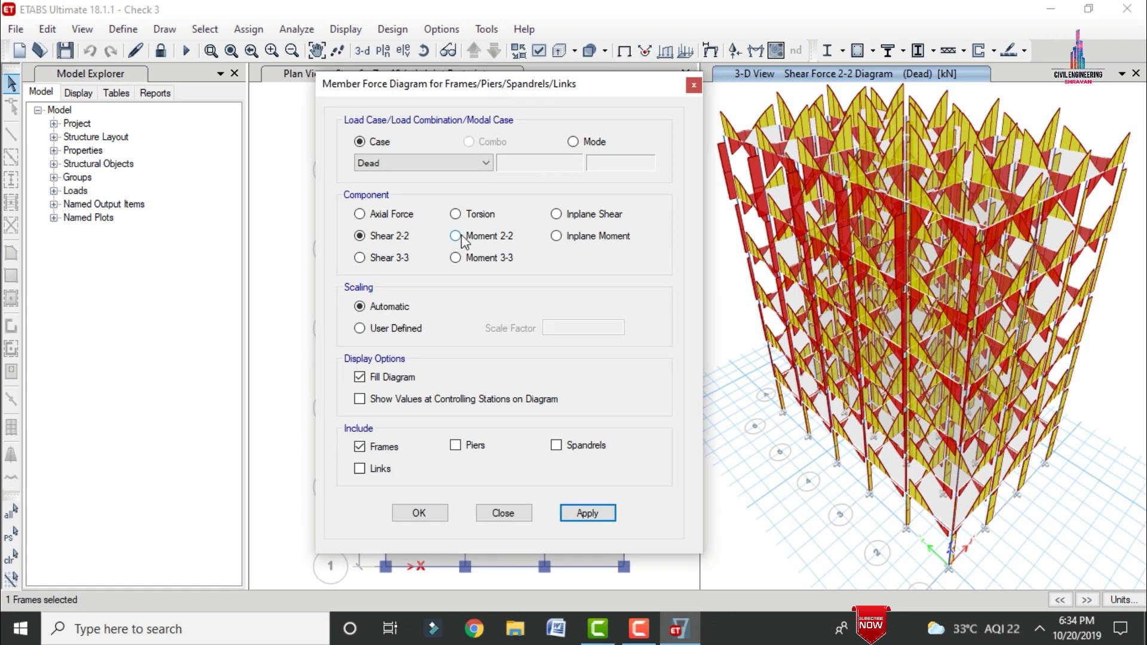
click(456, 257)
click(596, 521)
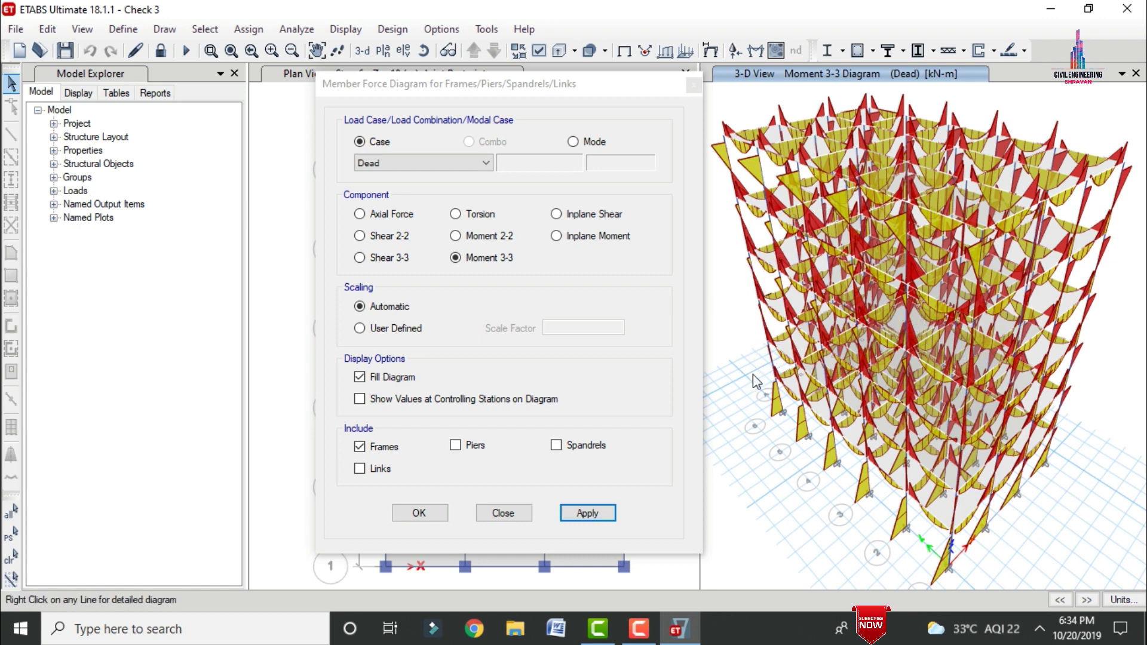
mouse_move(880, 396)
click(504, 514)
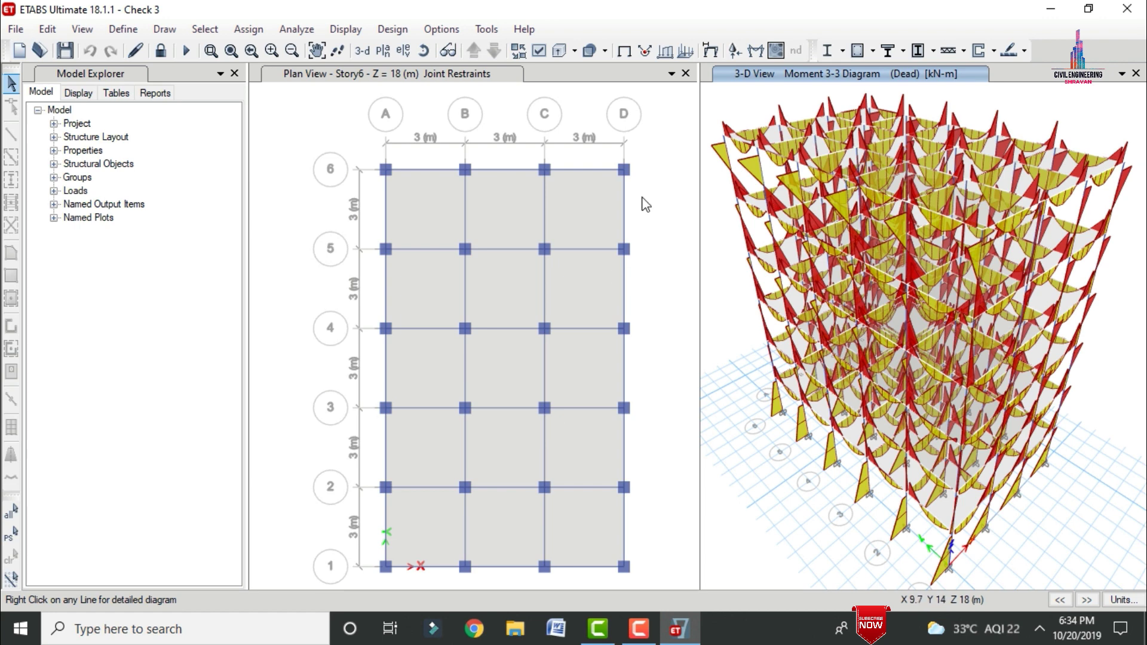
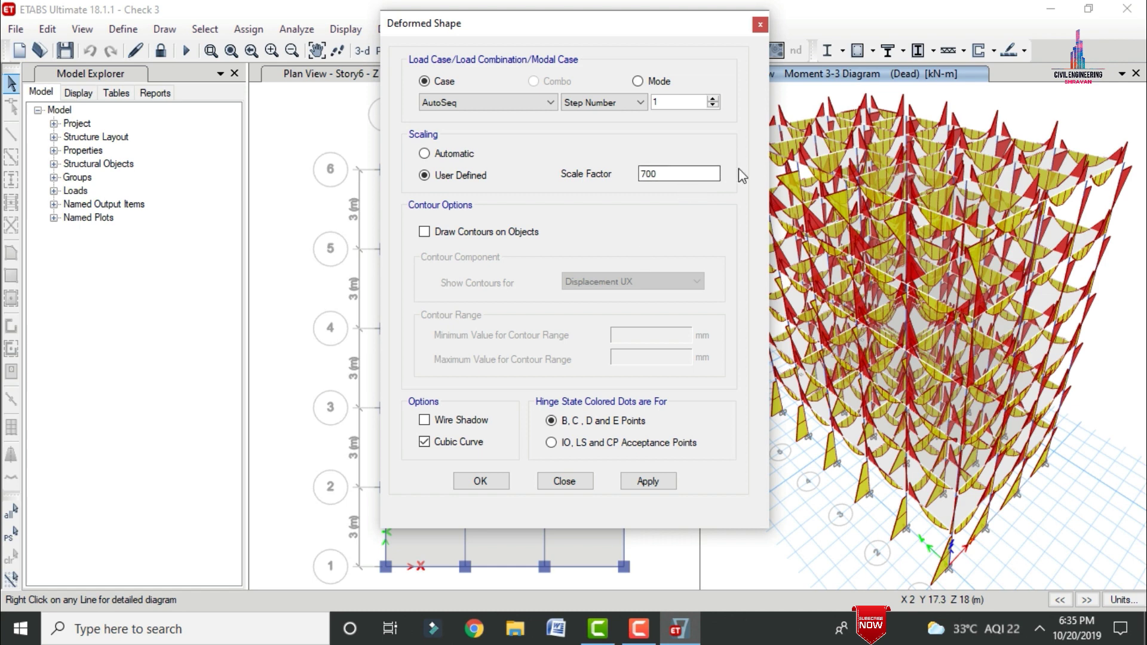
Display the deformed shape for the AutoSeq case at step number 1 with a user-defined scale factor of 700
click(651, 483)
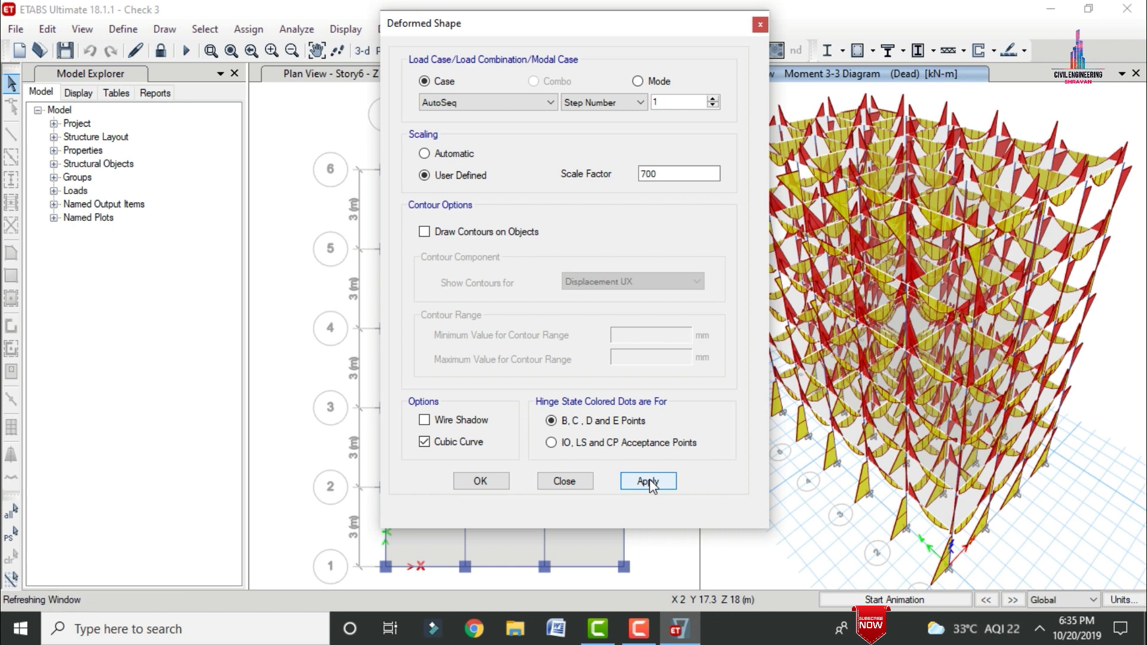
click(481, 481)
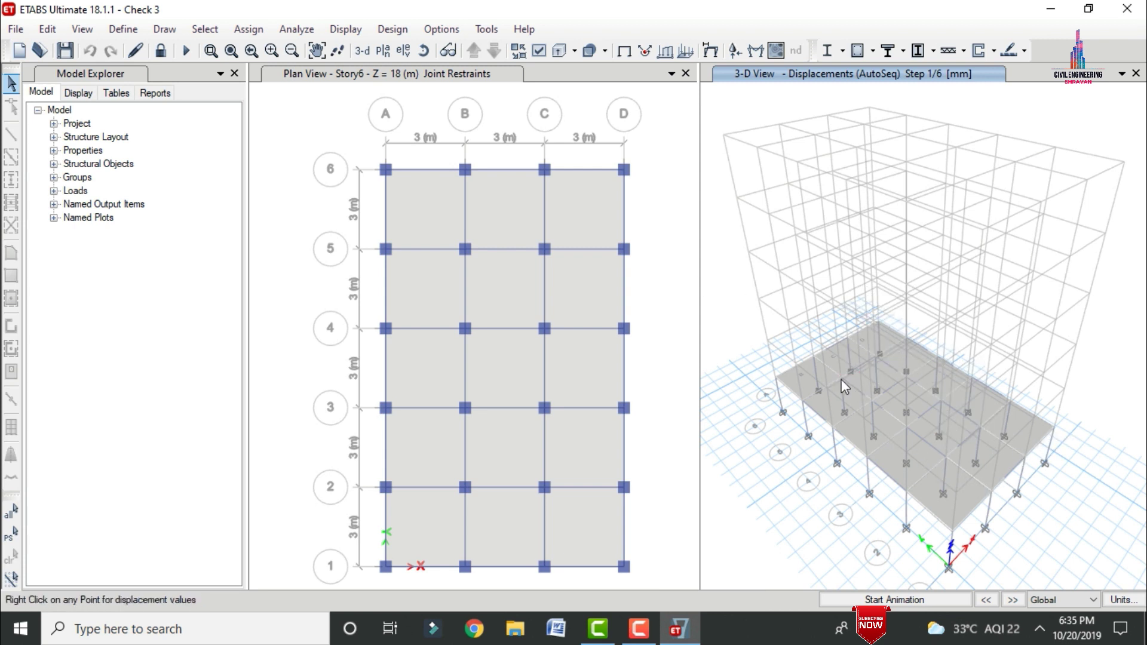
mouse_move(841, 377)
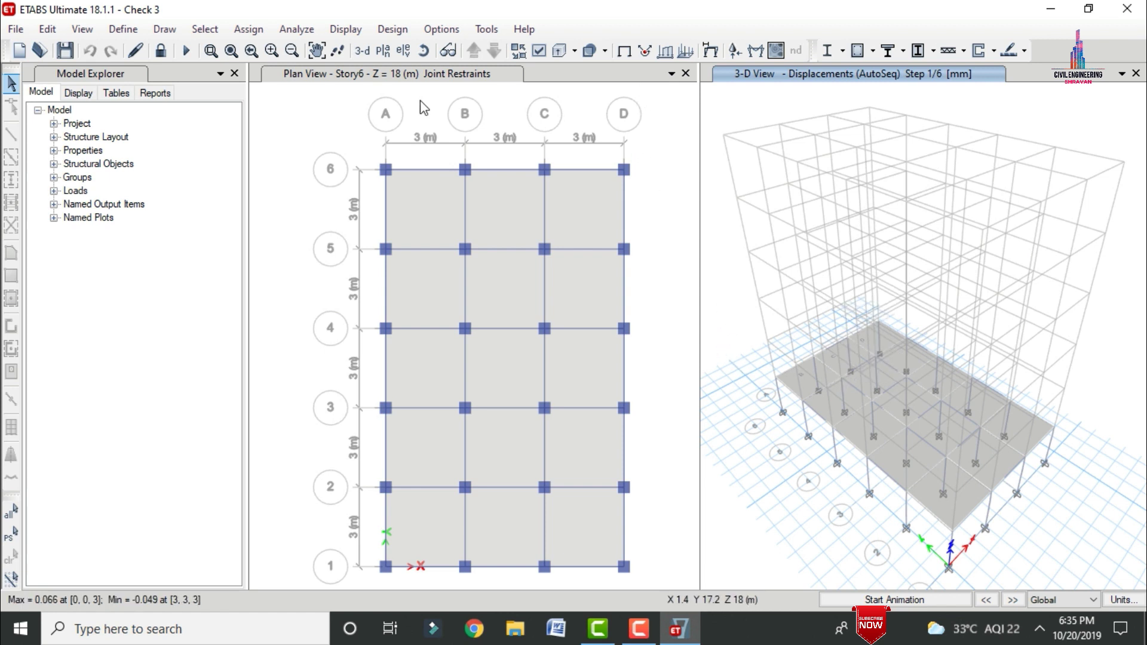
View the AutoSeq step 1 displacements in elevation along grid line 1 and along grid line A
click(404, 55)
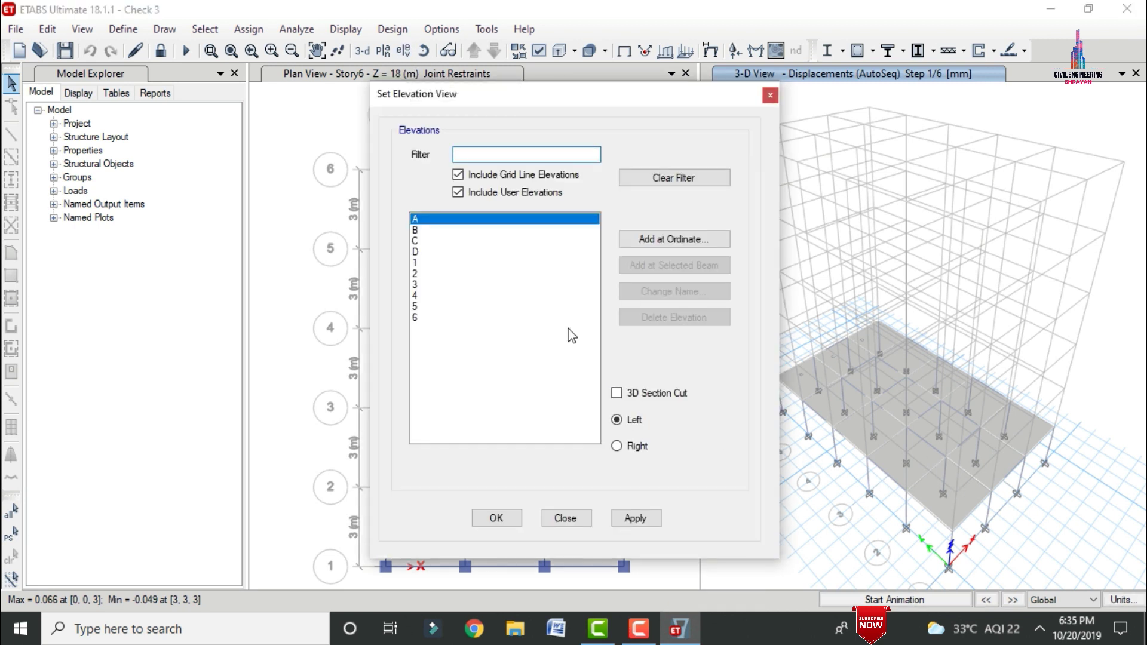
click(415, 263)
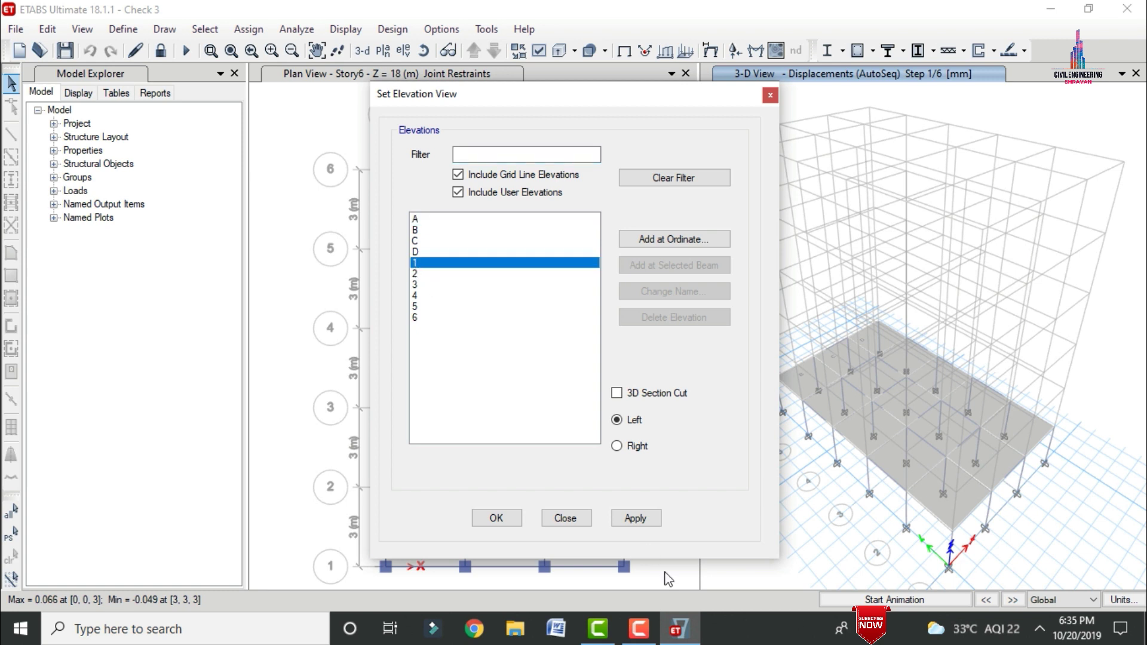
click(636, 518)
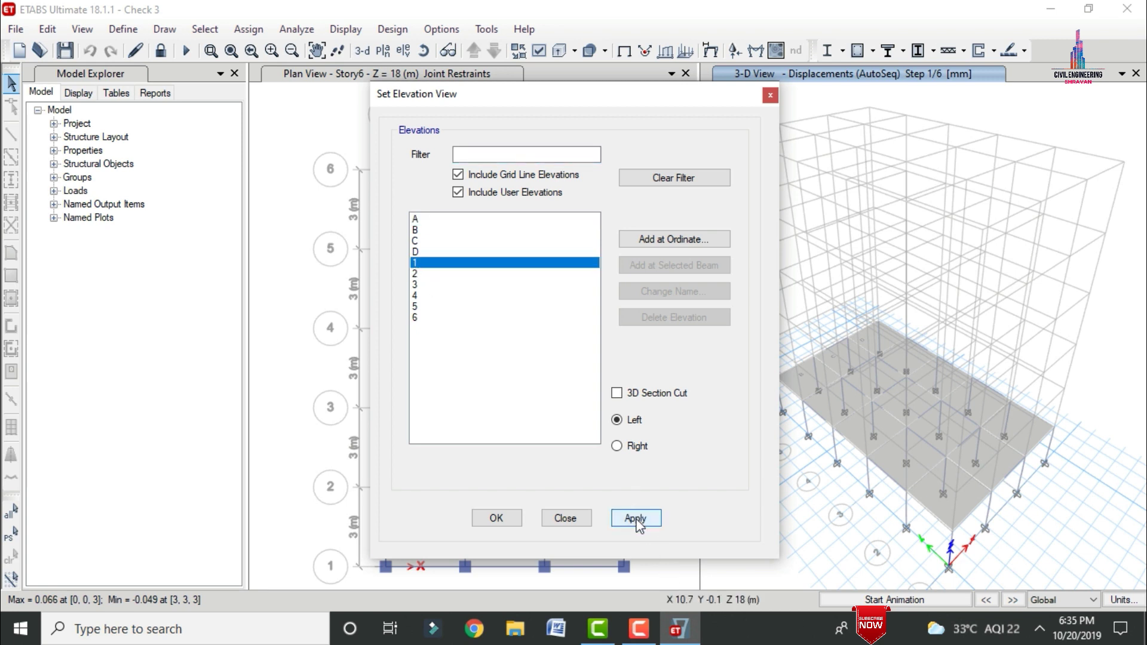
click(496, 519)
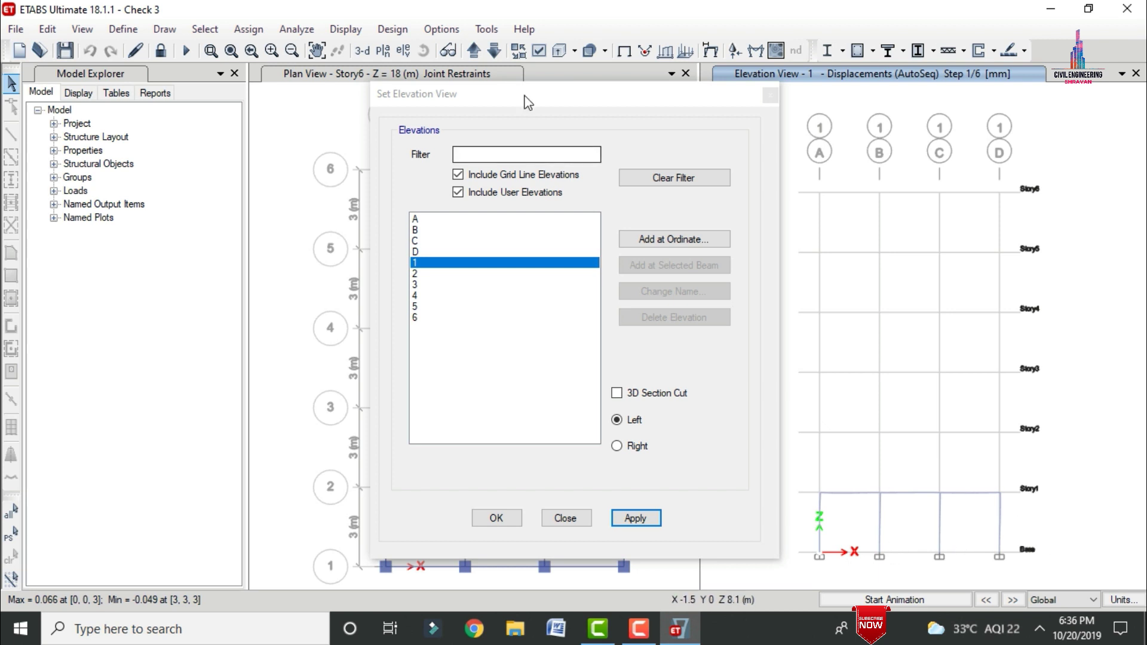
click(432, 220)
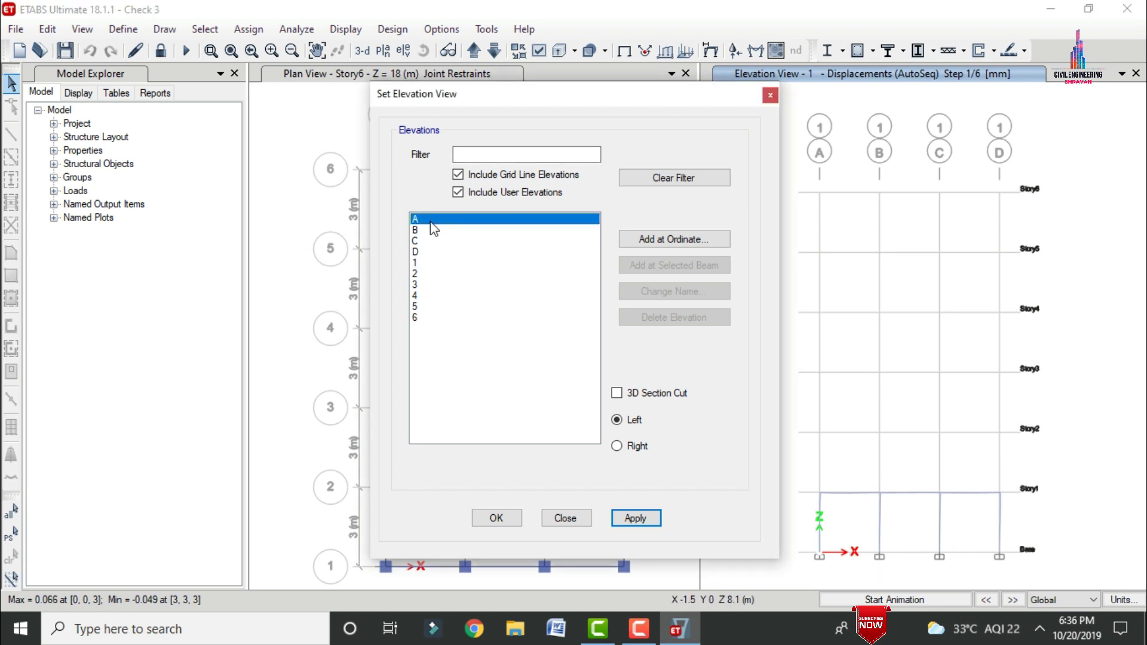
click(655, 517)
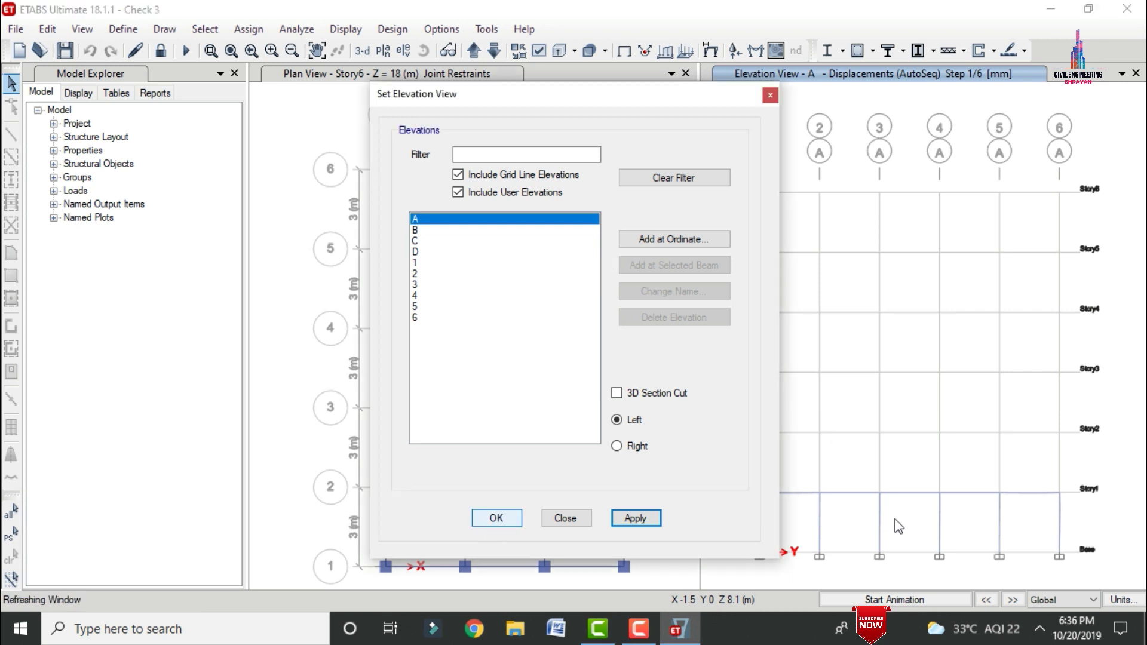
key(Escape)
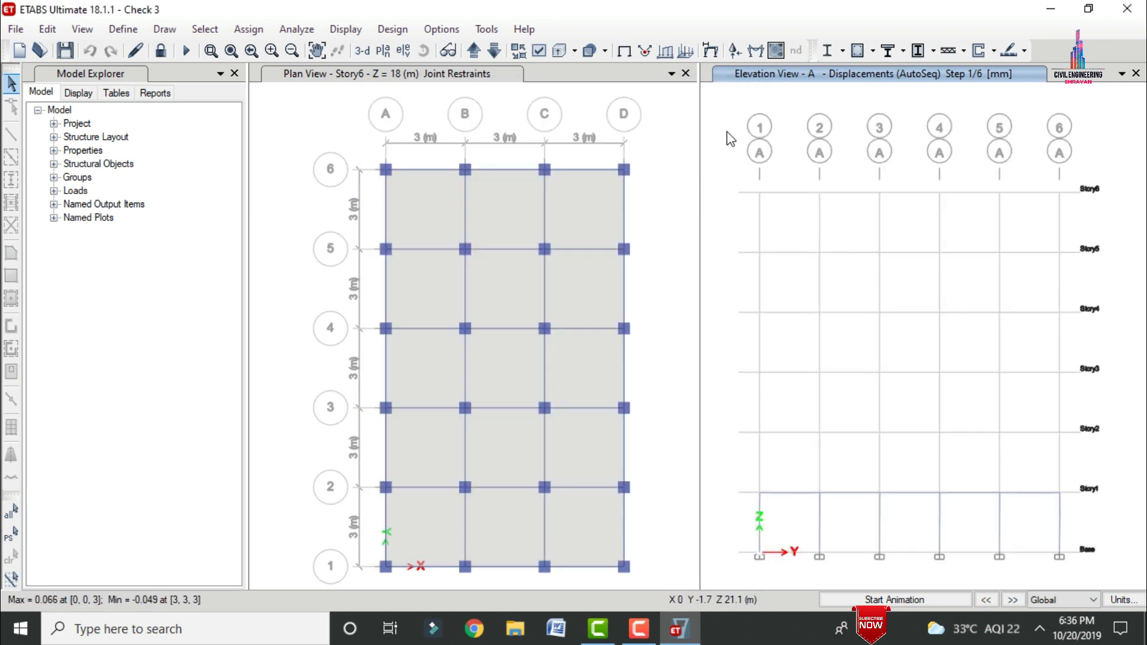
Return to the 3-D view and advance the AutoSeq displacements one construction step at a time from step 1 to step 6
click(362, 50)
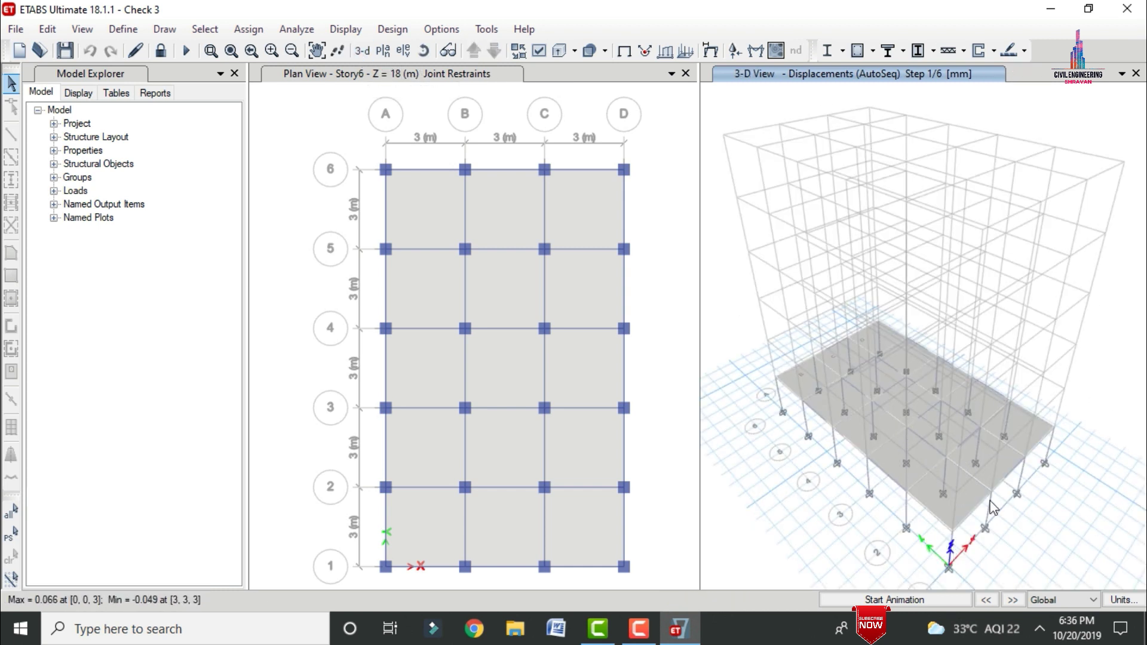
click(1012, 600)
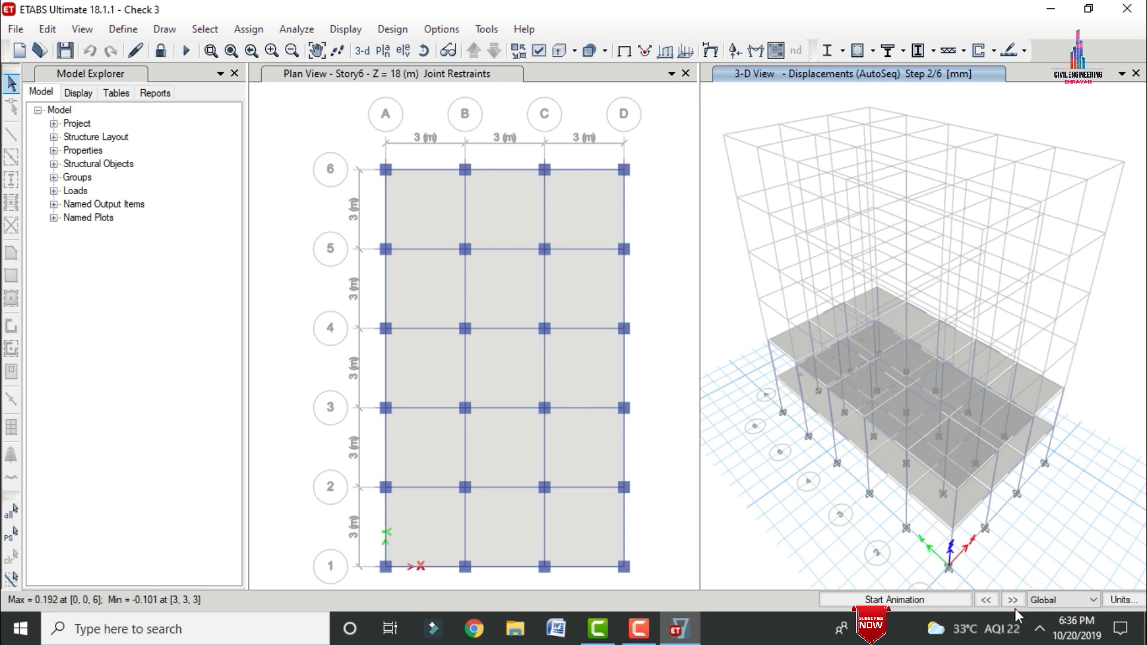
click(1017, 602)
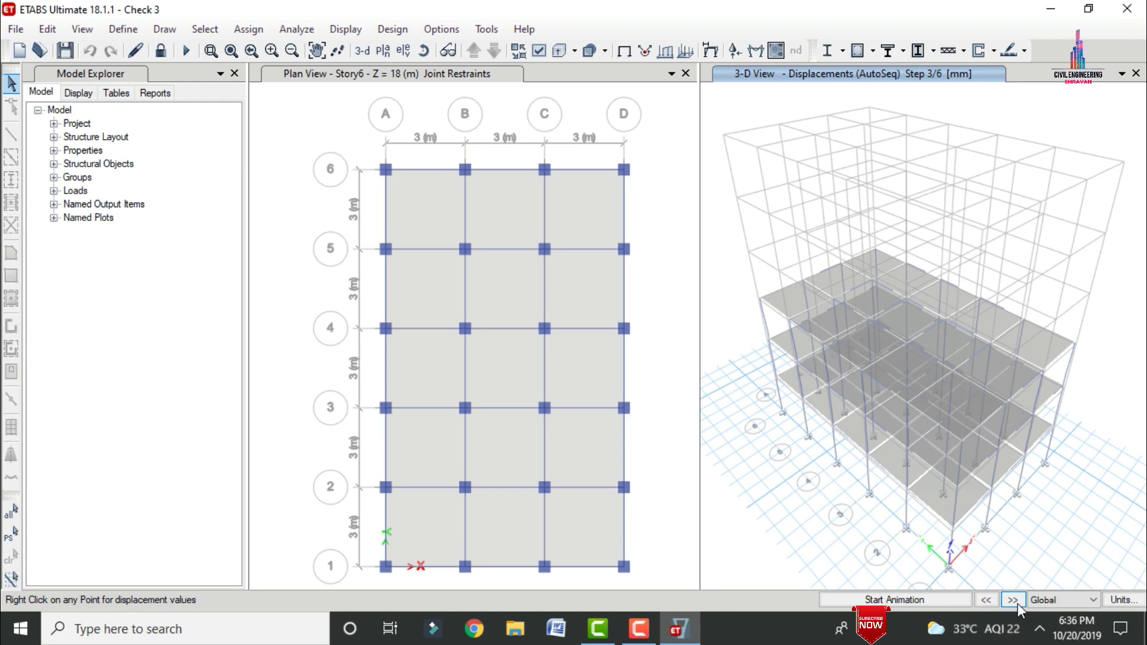
click(1017, 602)
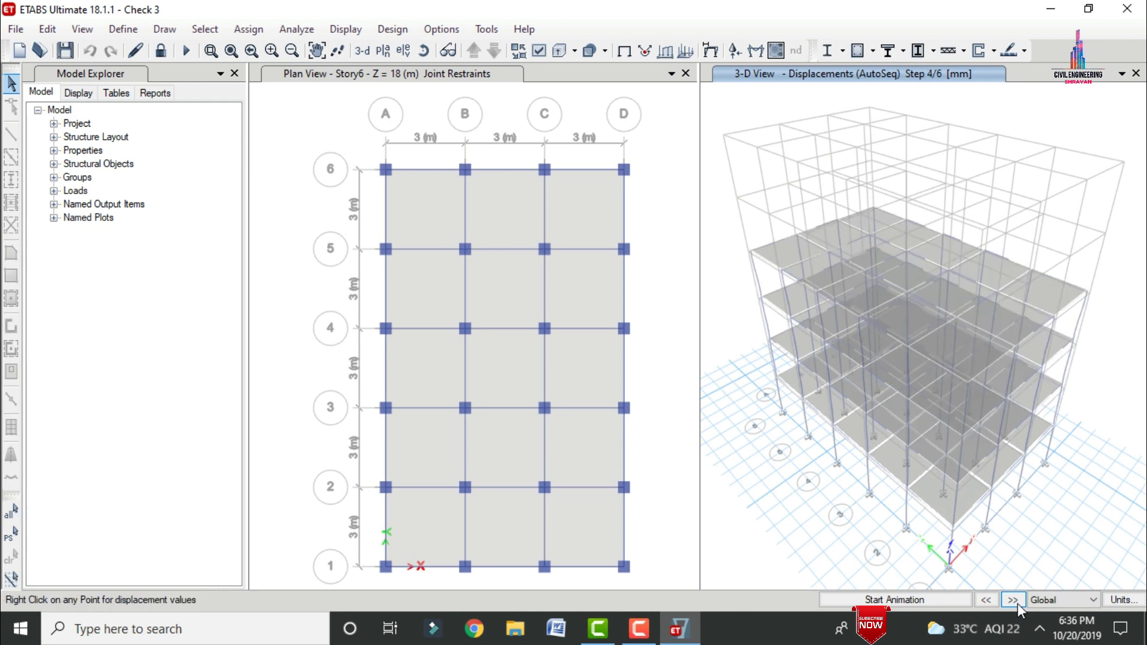
click(1017, 602)
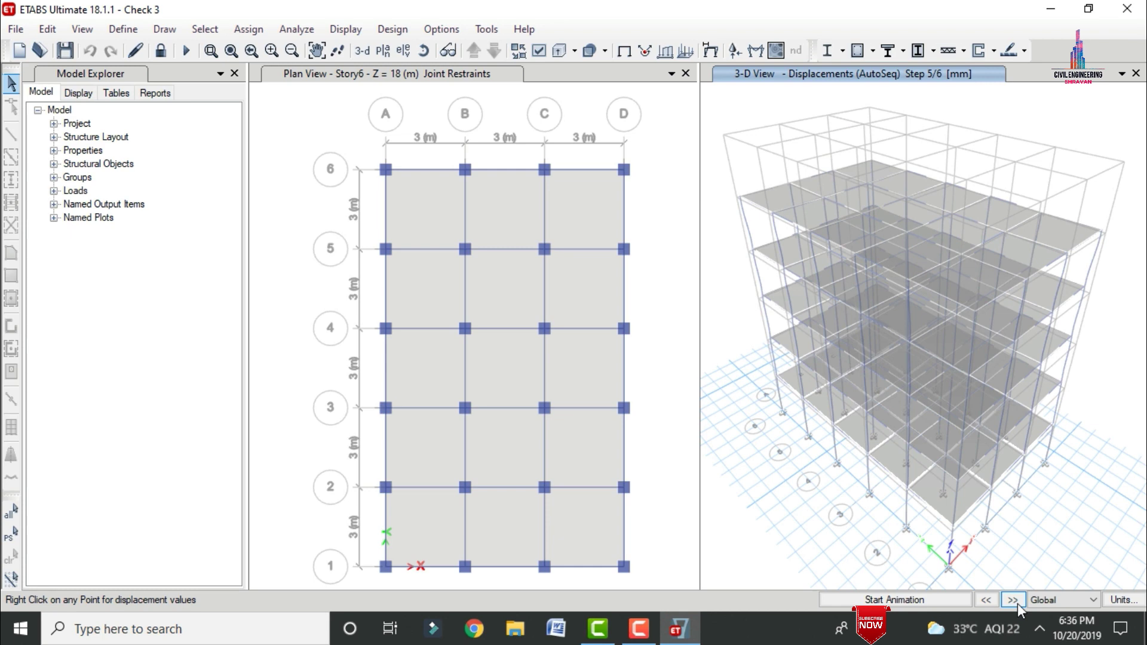
click(1017, 602)
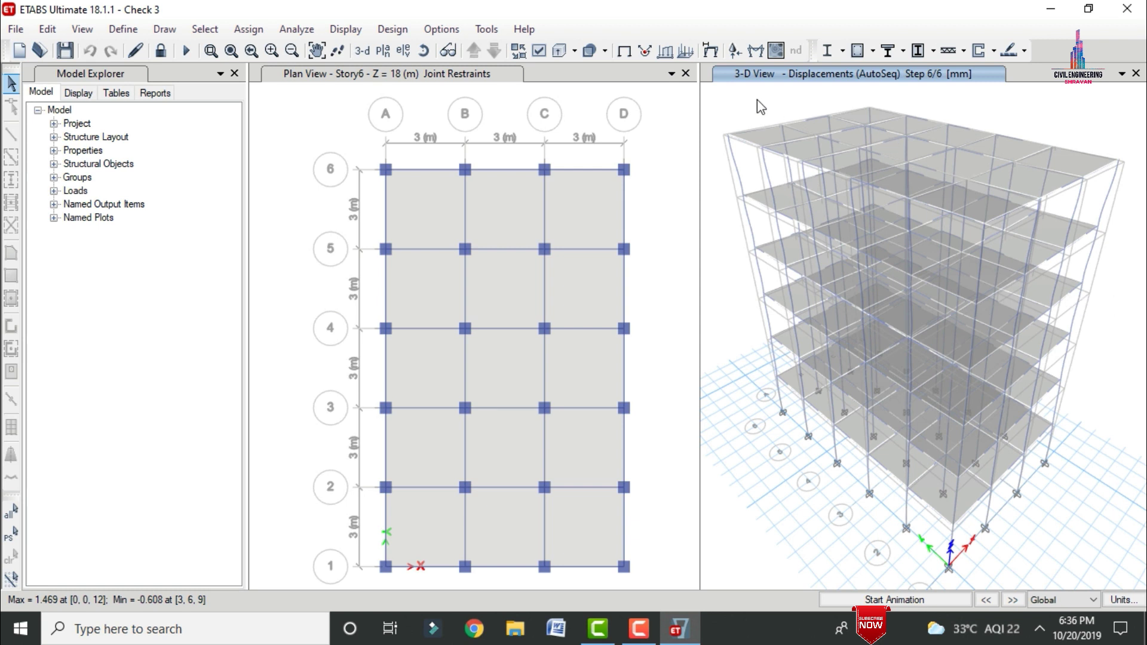
Display the Shear 2-2 force diagrams on the frames for the Dead case in the 3-D view
click(345, 29)
mouse_move(406, 135)
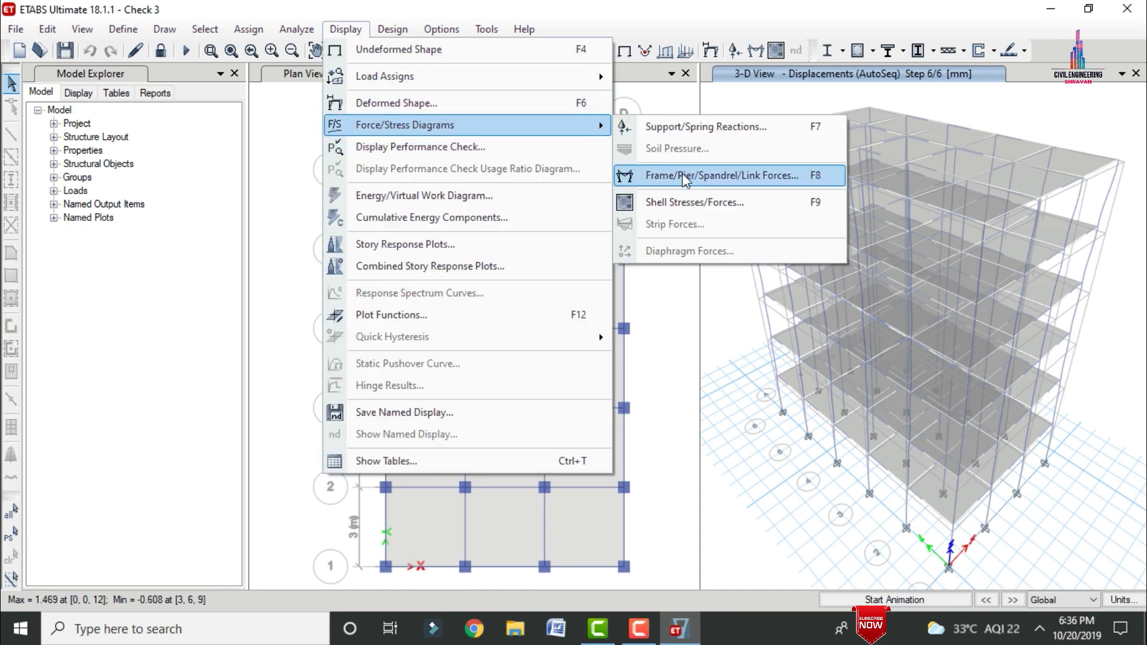
click(658, 172)
click(391, 237)
click(587, 512)
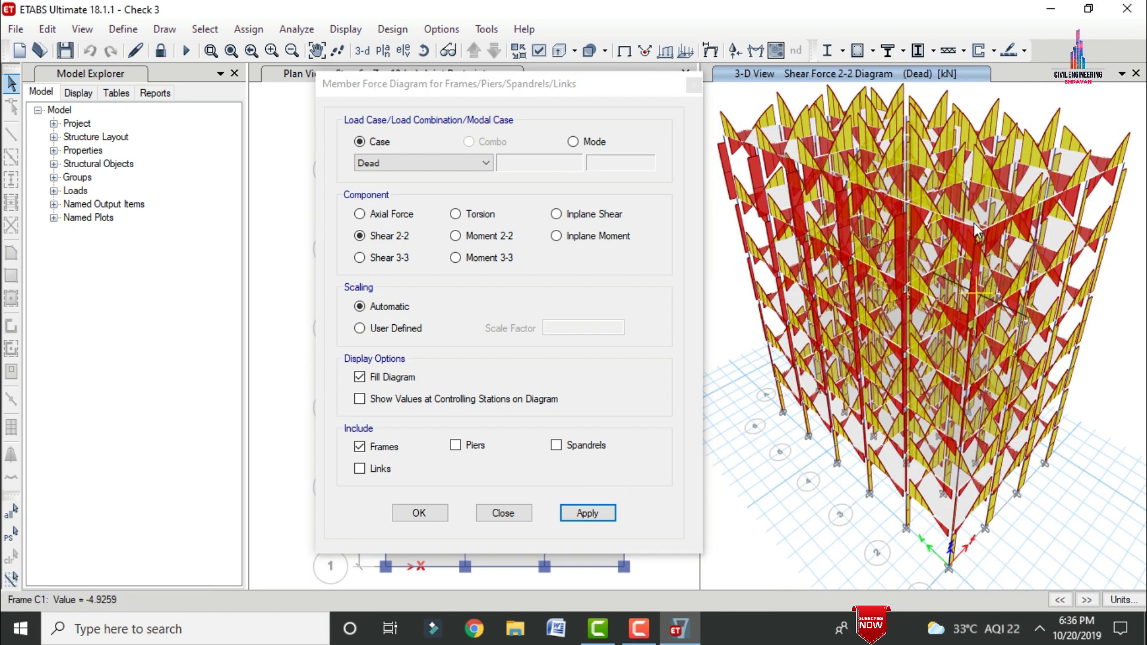
Display the Shear 2-2 diagrams for the AutoSeq case starting at step 1 and advance them to step 6
click(485, 163)
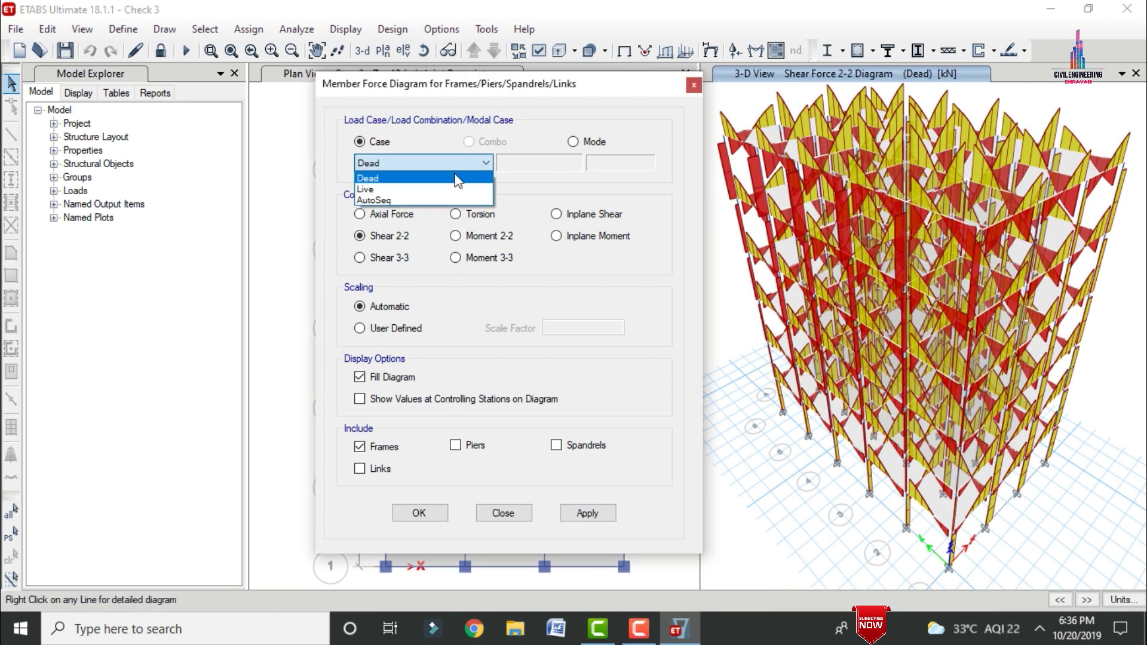
click(395, 205)
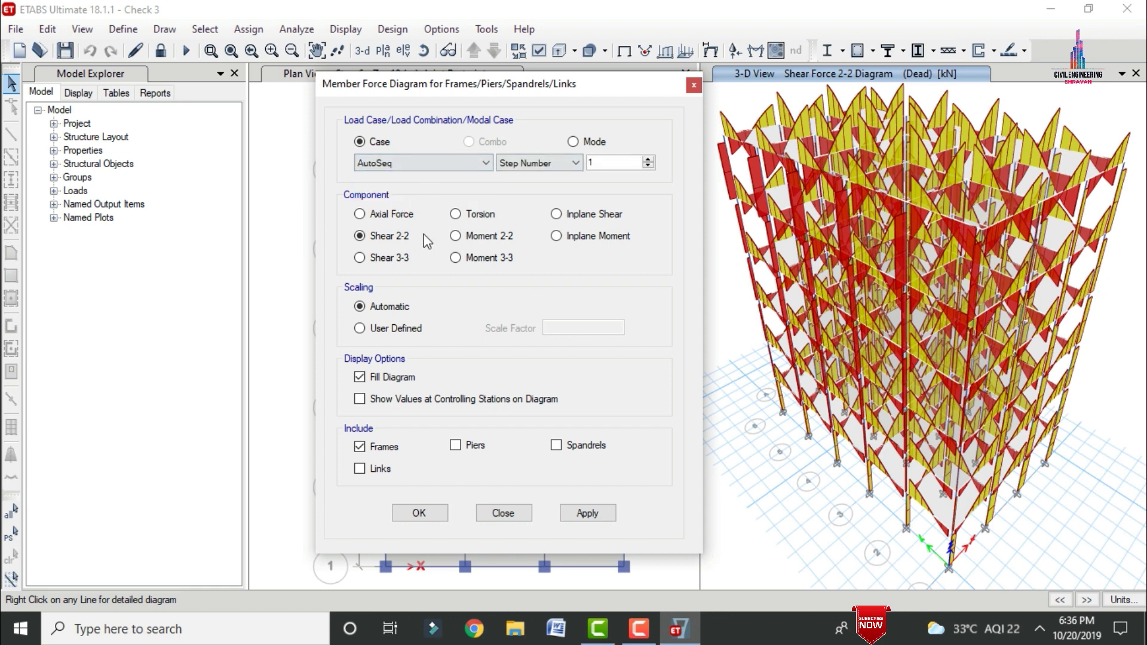
click(594, 512)
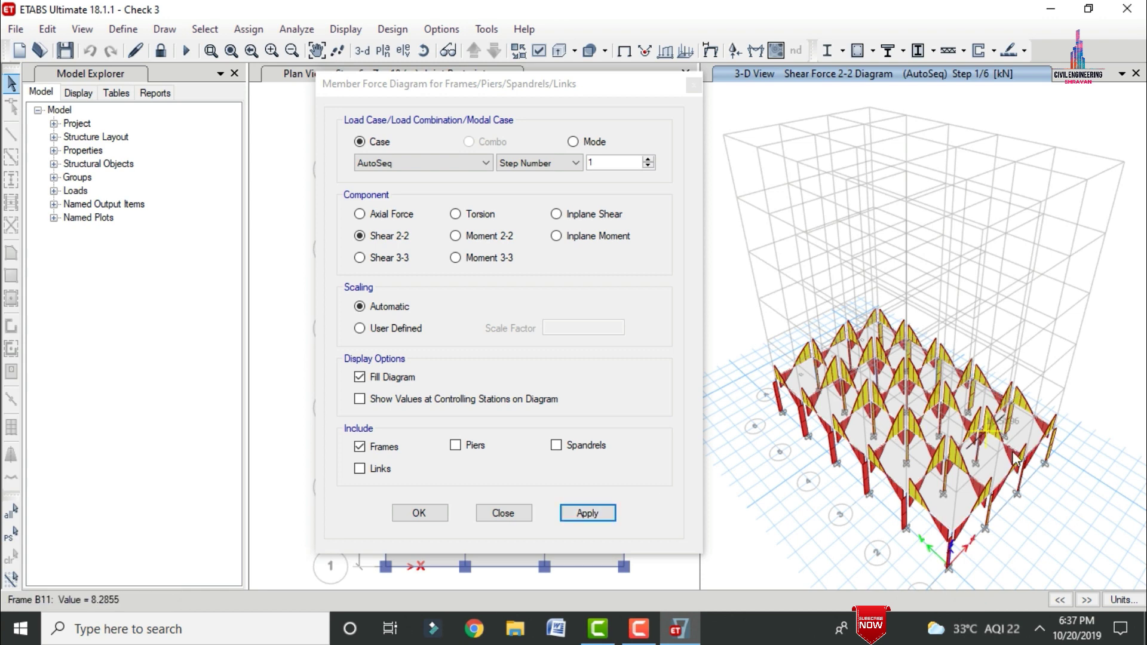
drag(413, 80, 195, 66)
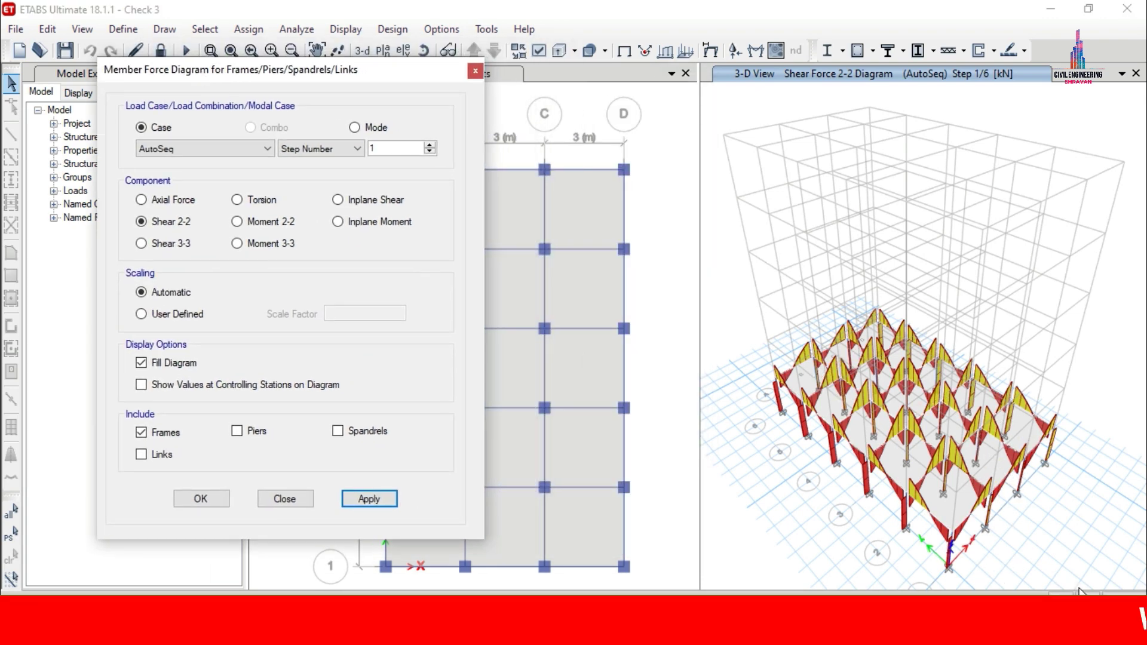
mouse_move(1055, 443)
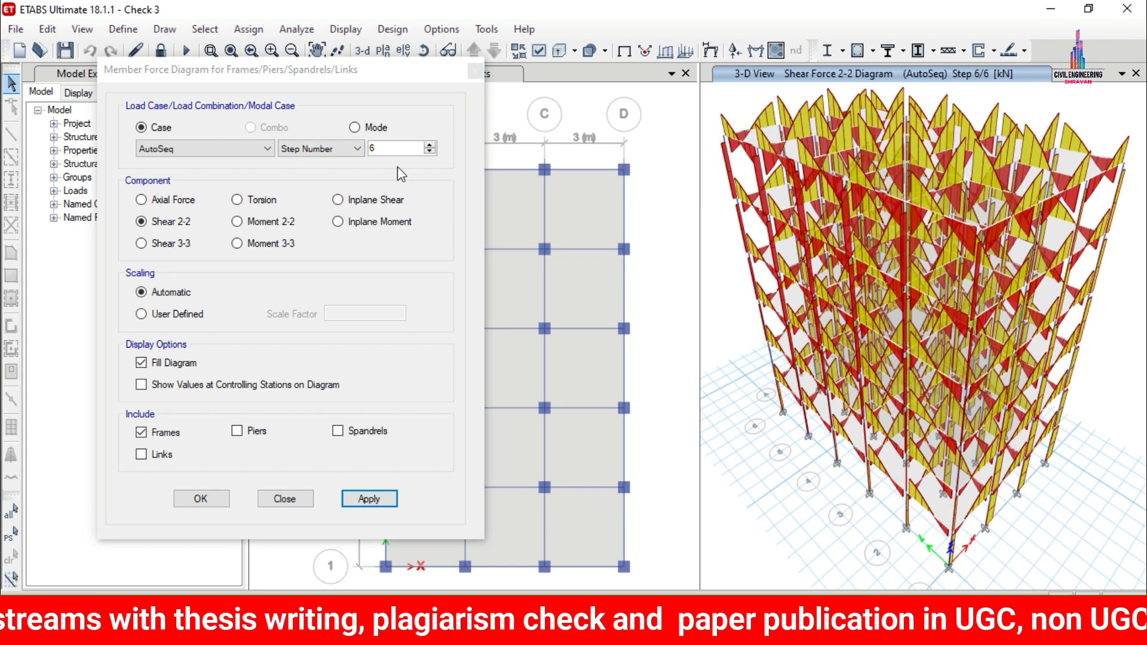
Display the Moment 3-3 diagrams for the AutoSeq case at step number 1 and advance them one step at a time to step 6
click(237, 243)
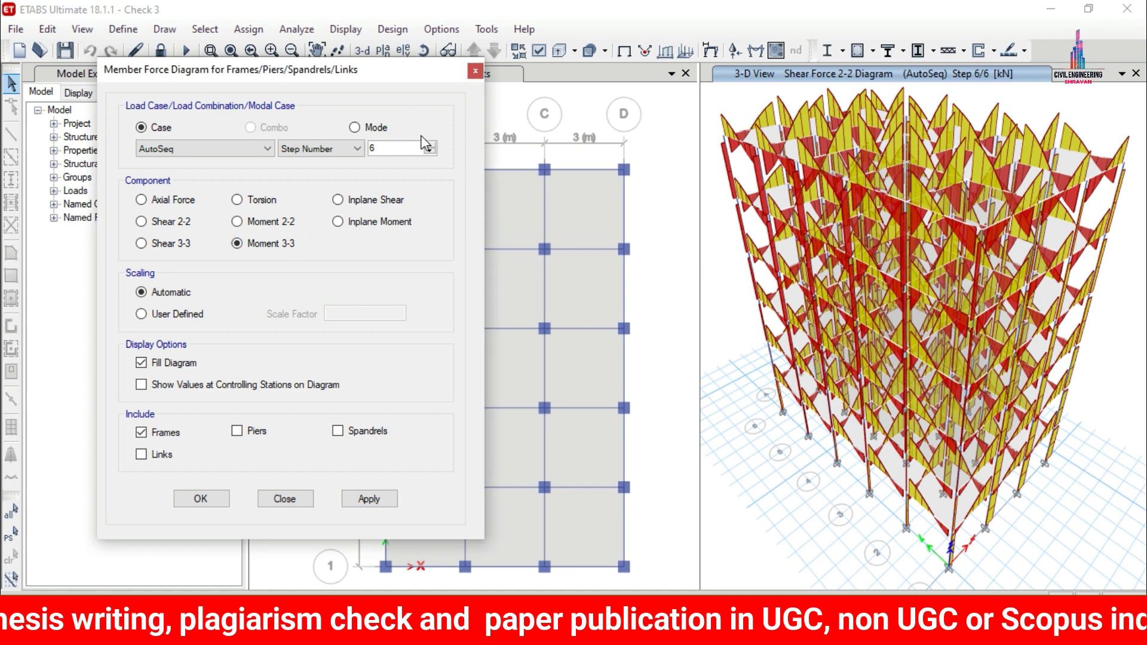
text(1)
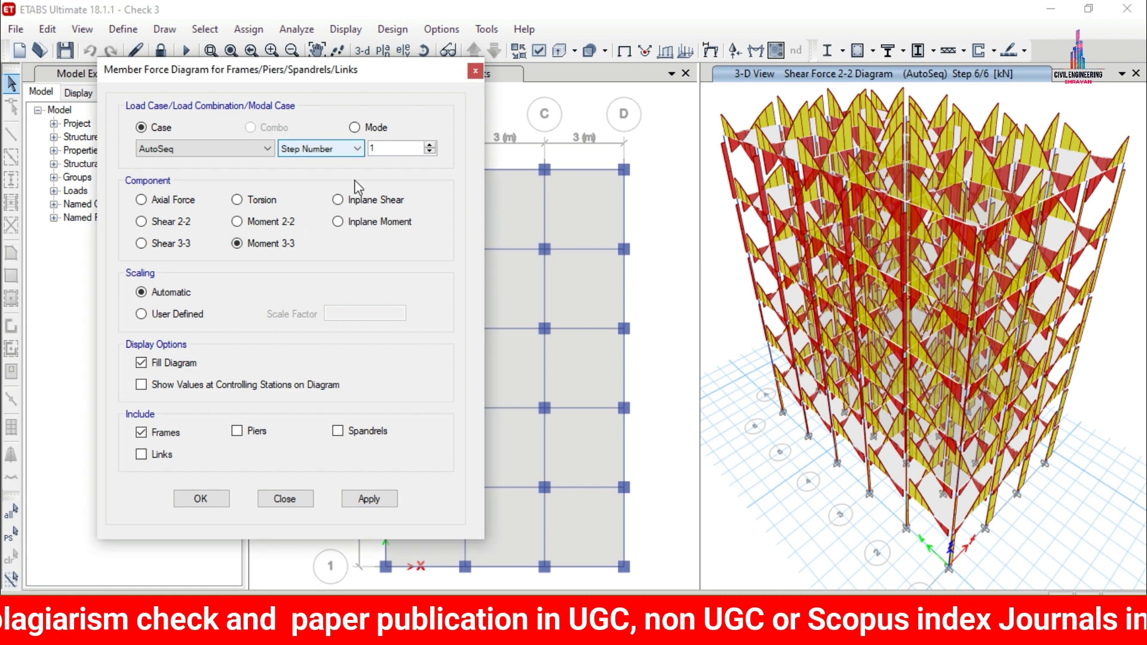
click(374, 500)
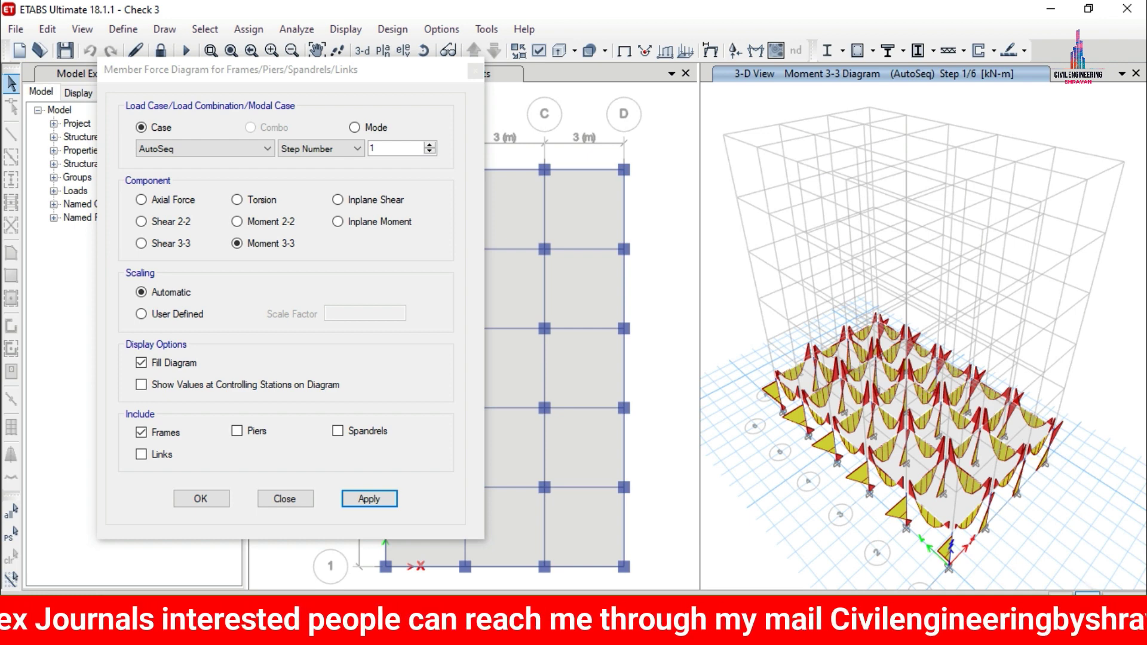
key(Up)
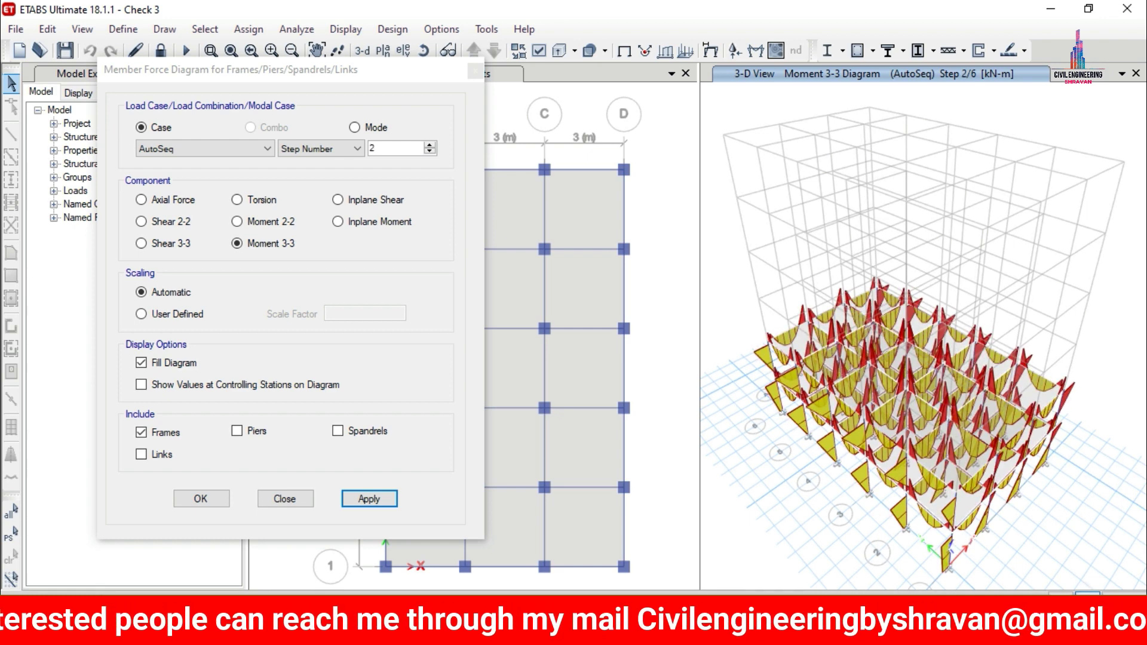
key(Up)
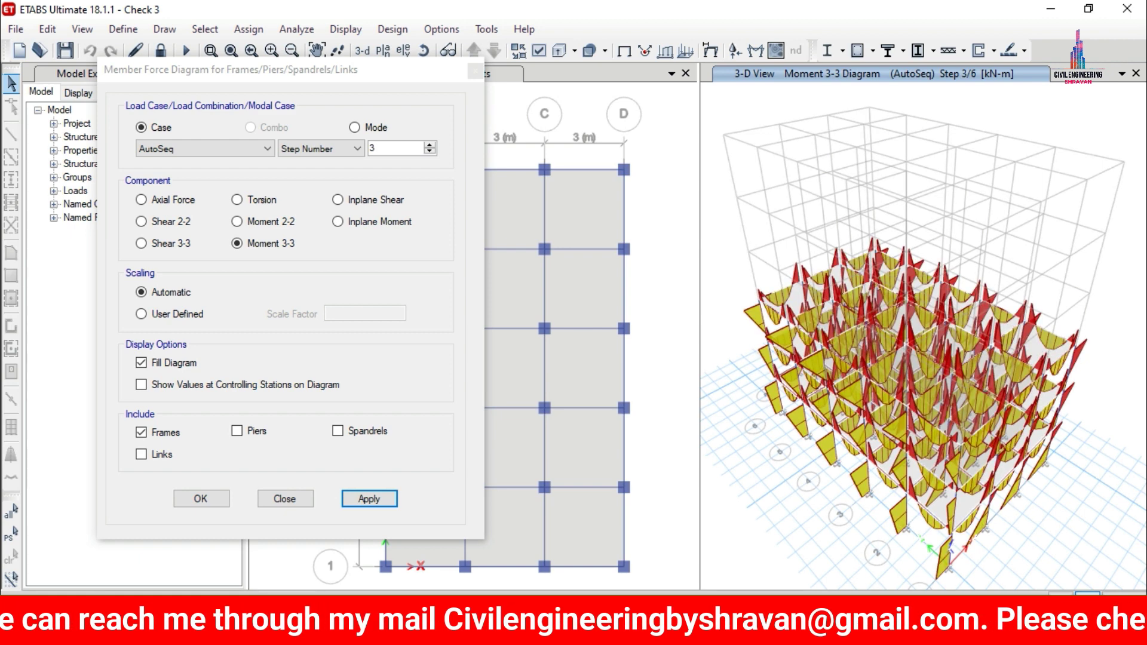
key(Up)
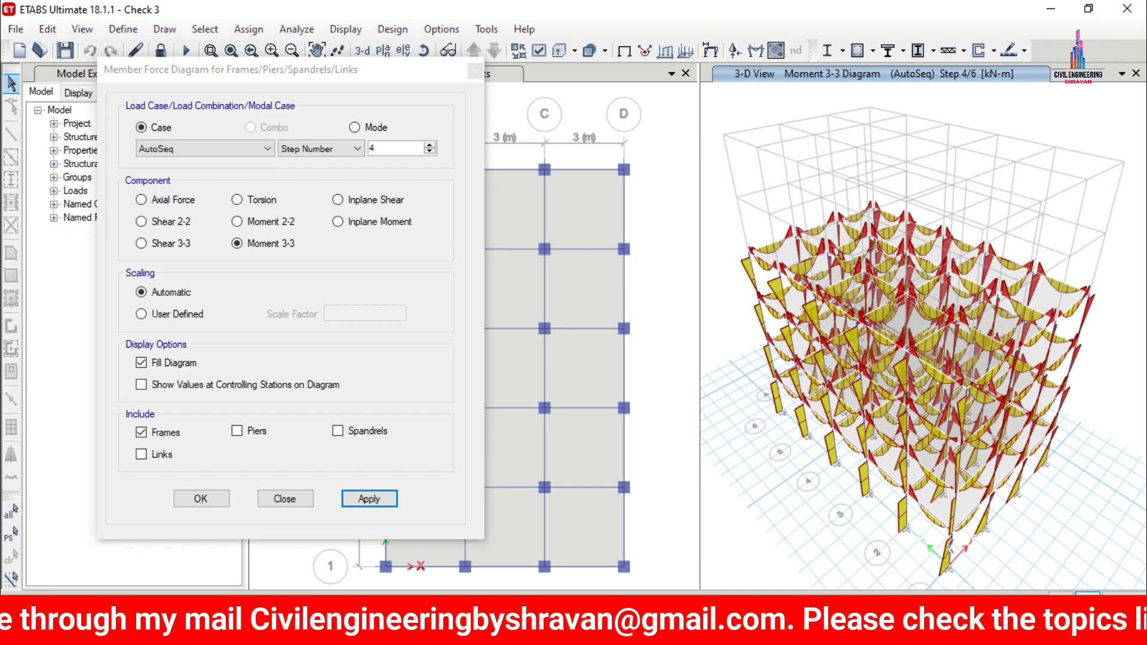
key(Up)
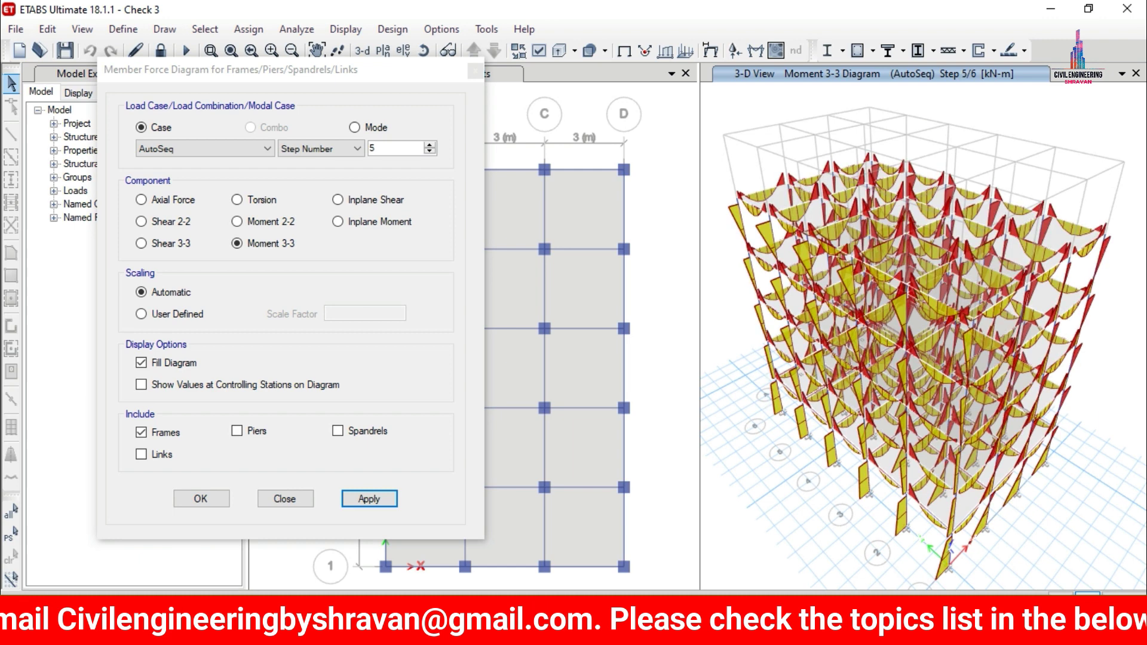
key(Up)
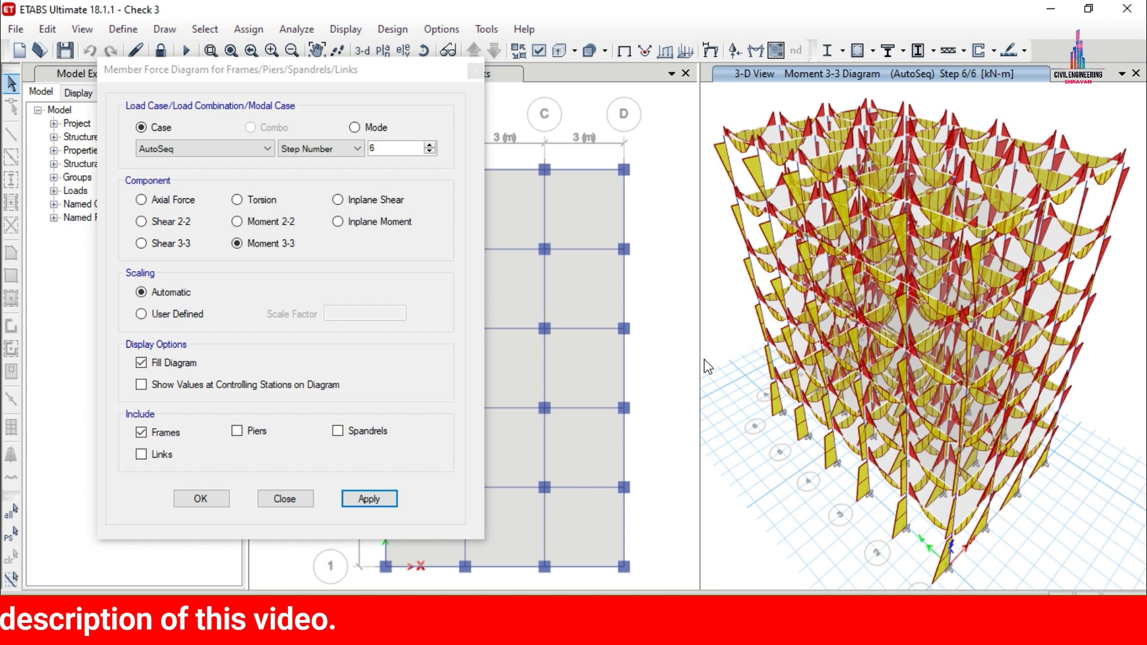
Close the member force diagram settings and limit the load case results for the display tables to AutoSeq only
click(469, 72)
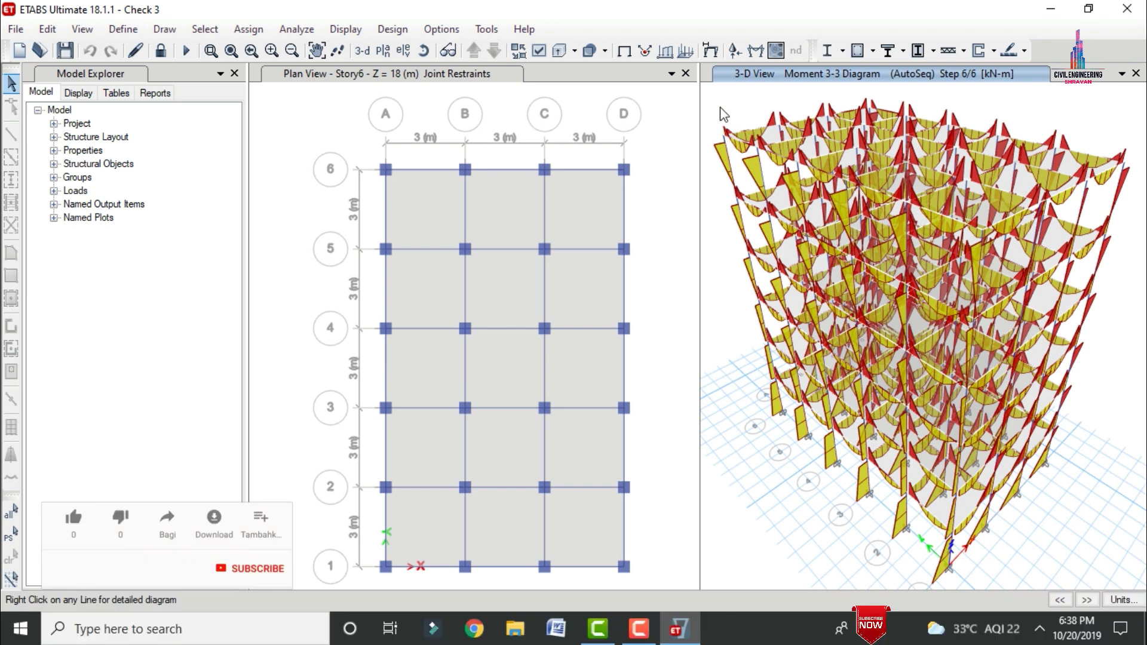
click(346, 29)
click(388, 458)
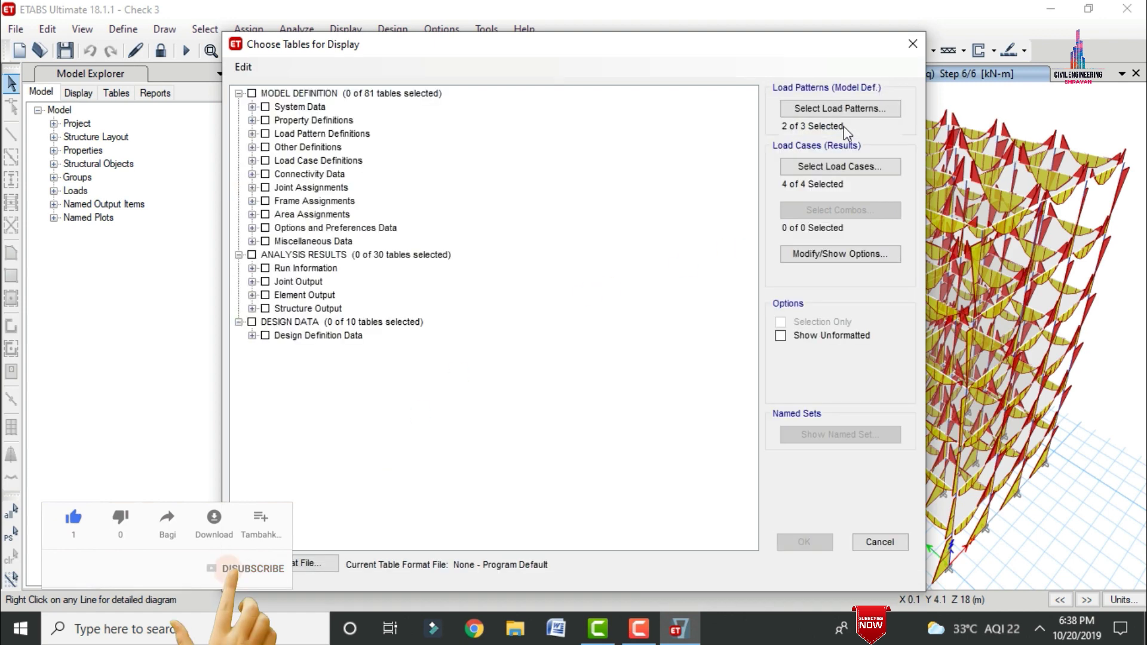
click(826, 165)
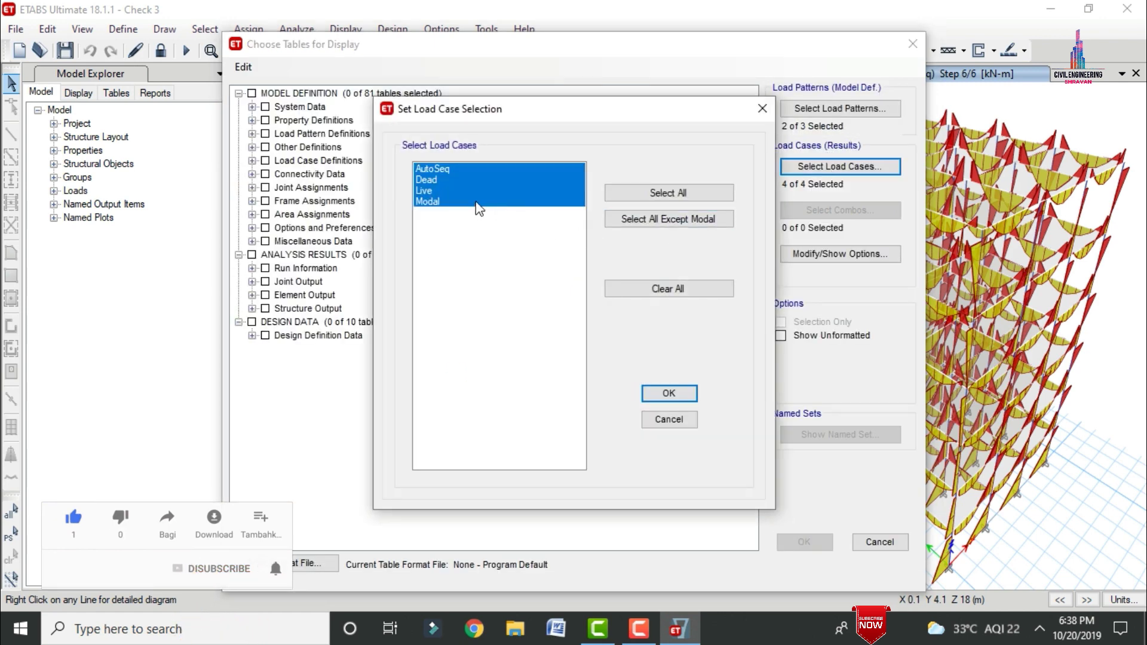
click(668, 288)
click(668, 394)
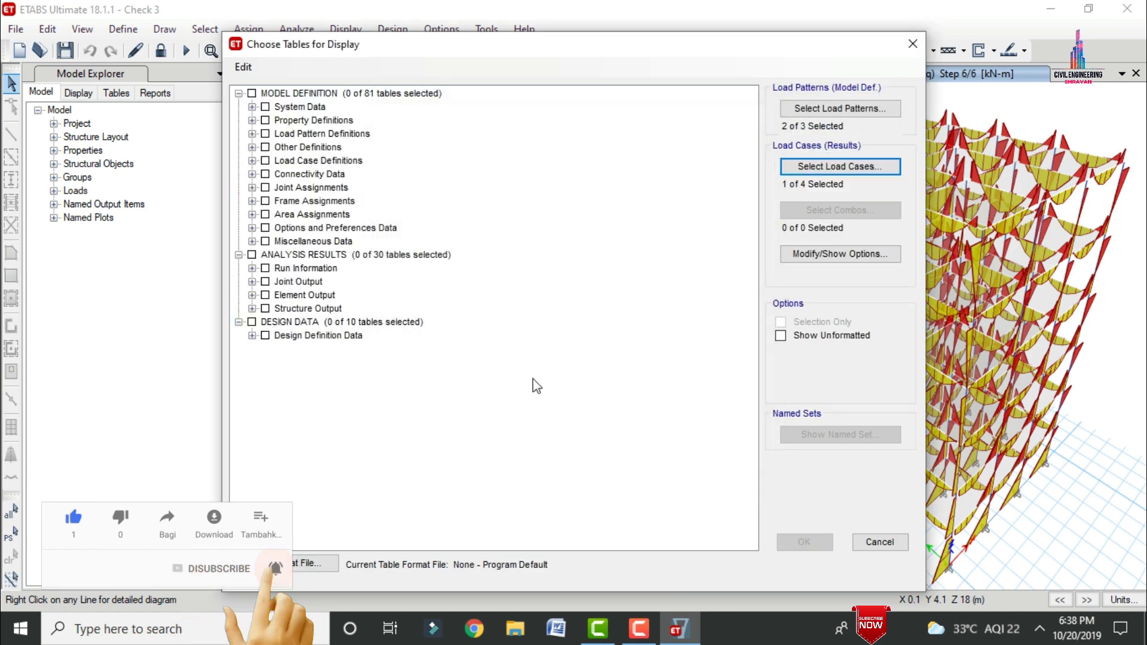
Choose the Story Drifts, Element Forces - Beams and Base Reactions tables from the analysis results and display them
click(253, 281)
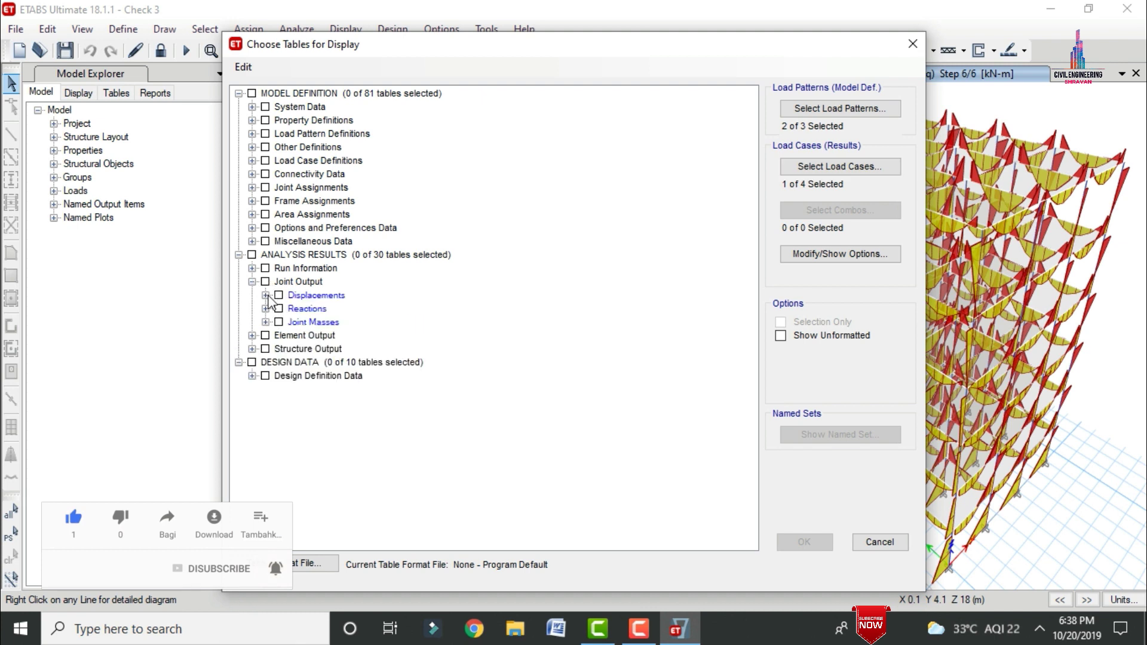
click(265, 295)
click(339, 336)
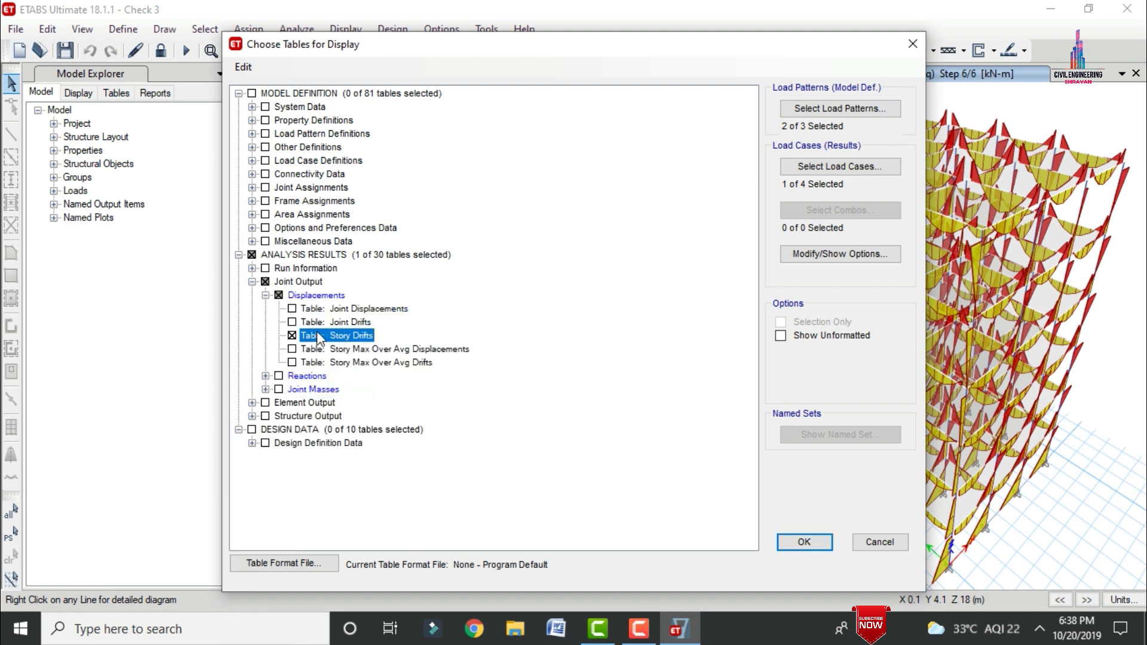
click(252, 403)
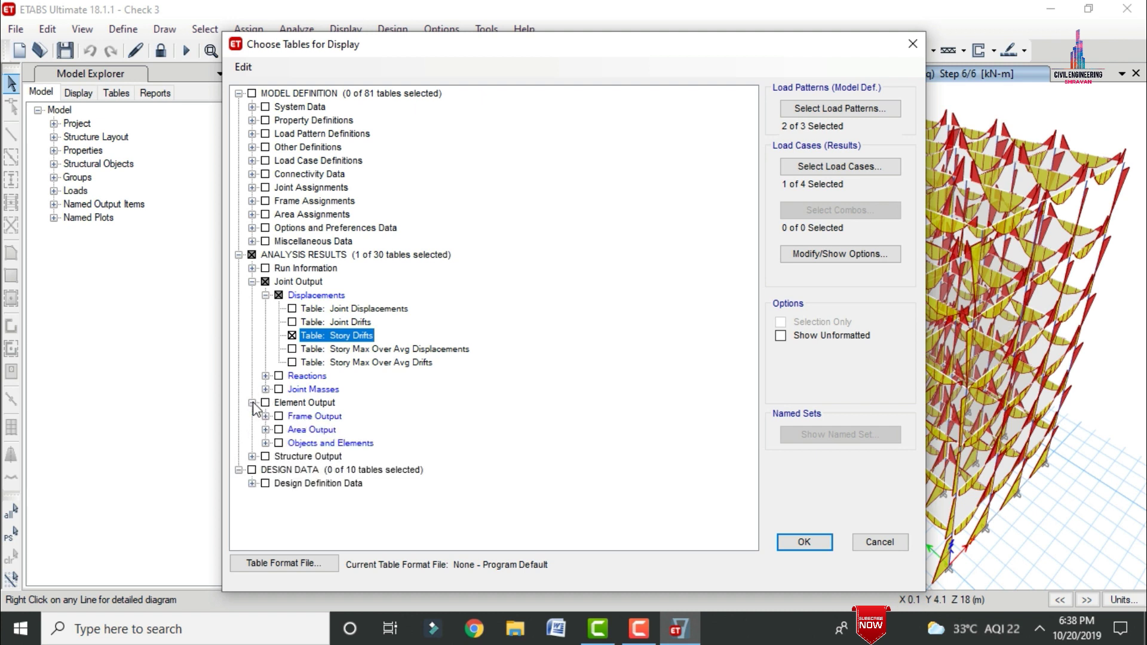
click(265, 416)
click(292, 443)
click(252, 496)
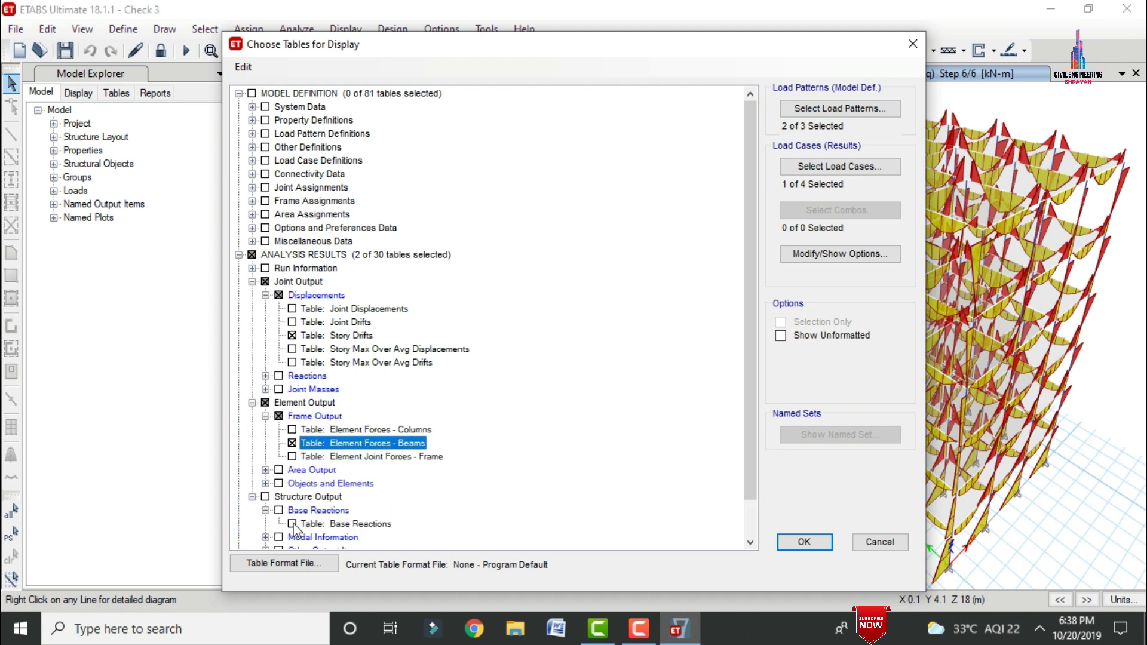
click(292, 524)
click(804, 542)
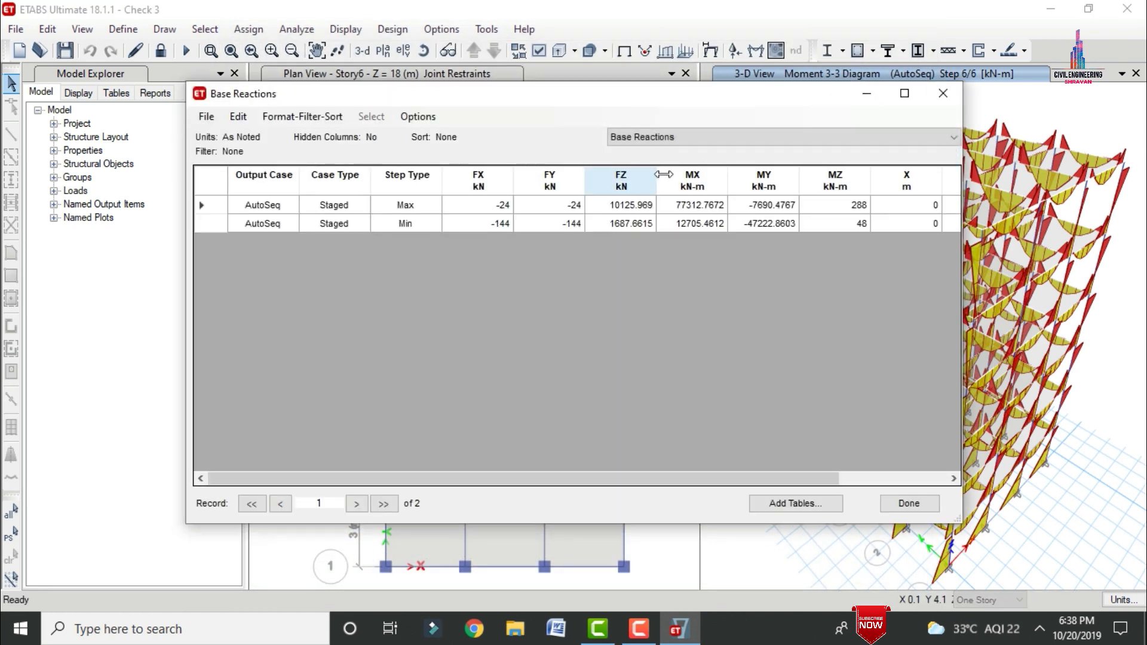
Review the Element Forces - Beams and Story Drifts tables for AutoSeq, and close the results tables
click(673, 141)
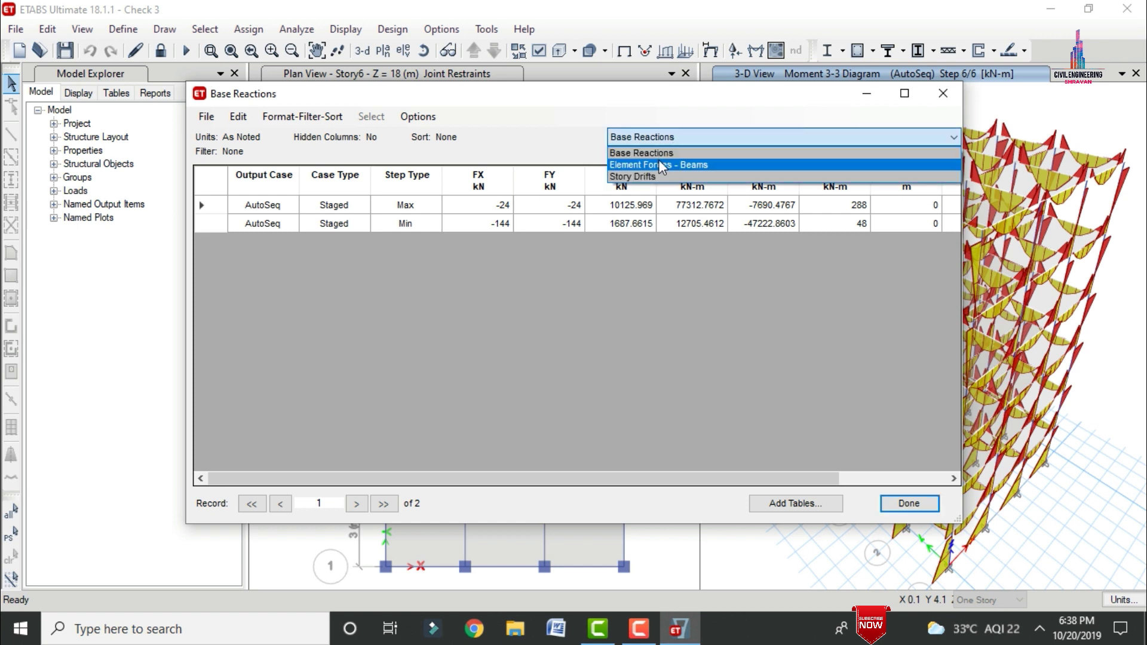
click(658, 164)
click(643, 148)
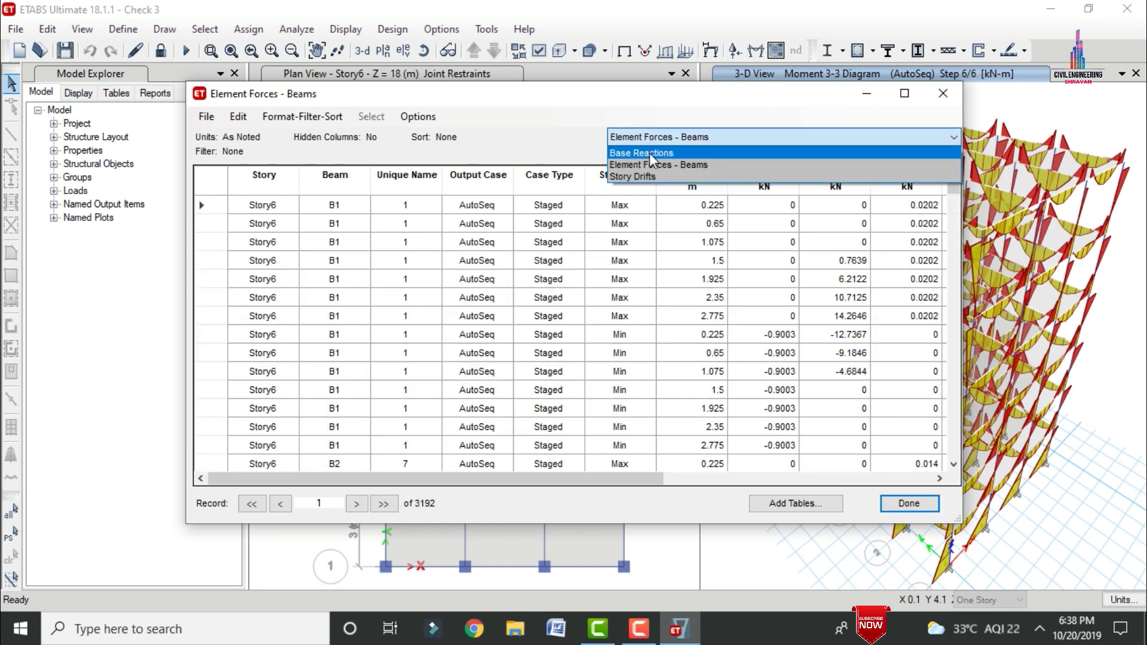
click(654, 177)
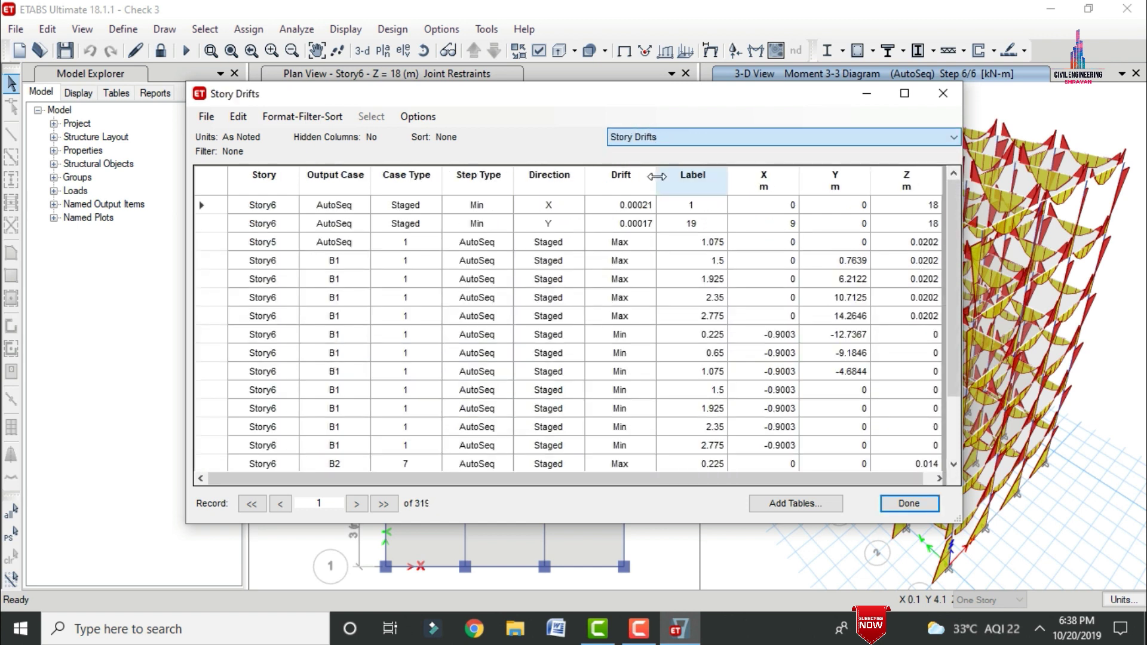
click(909, 503)
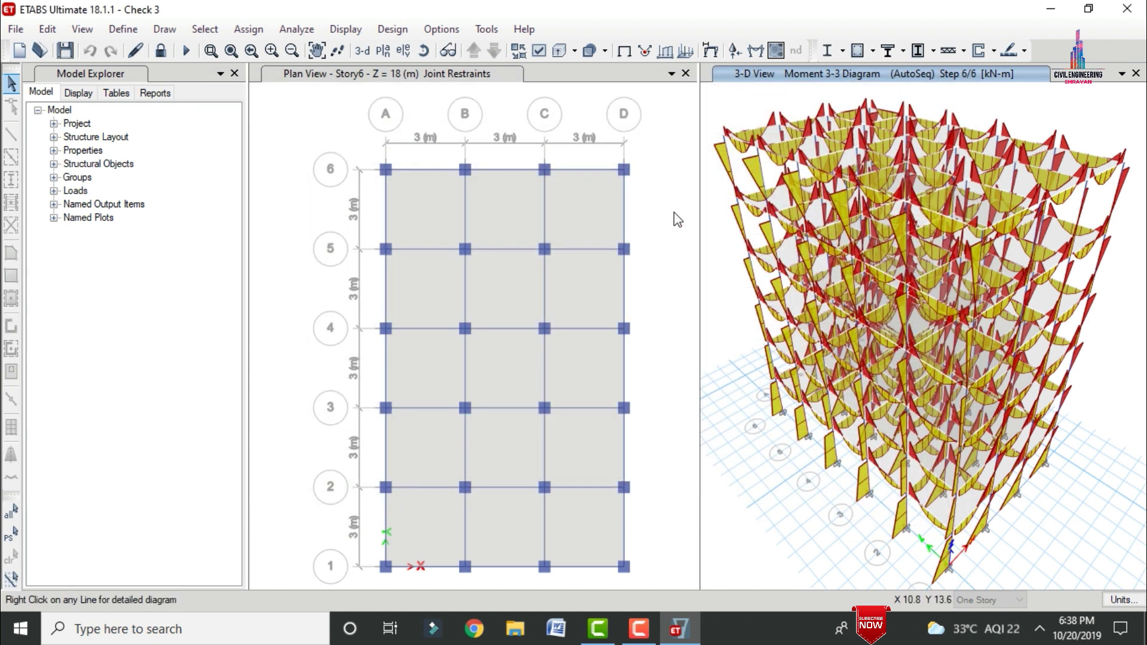